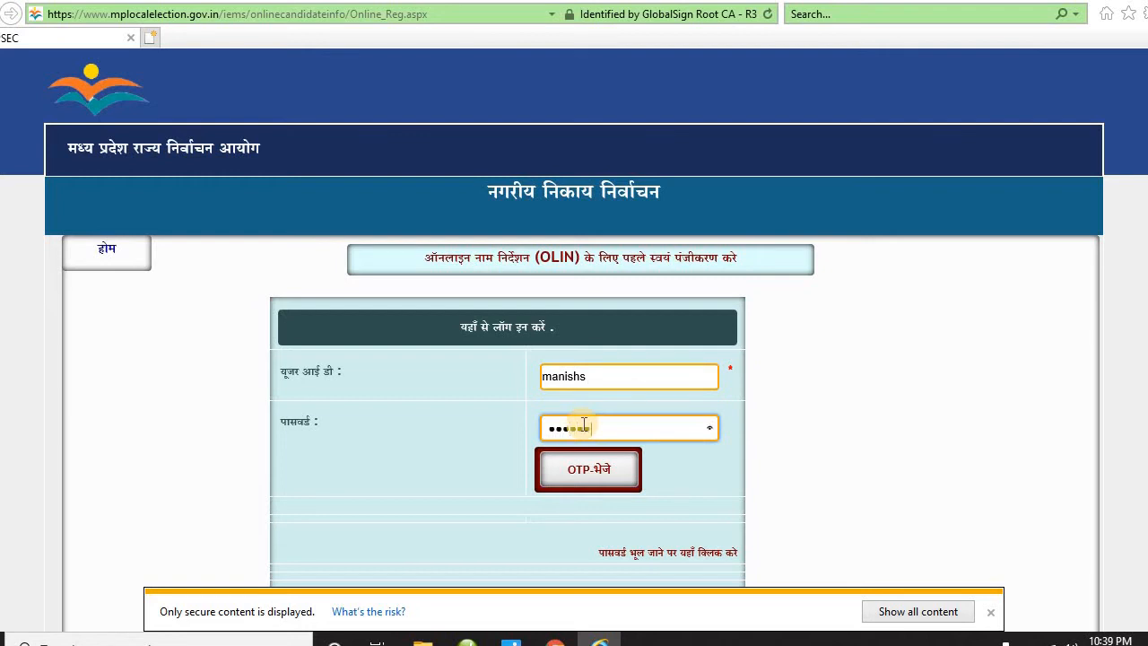
- Type the candidate's user ID and password into the OLIN login fields
type("1")
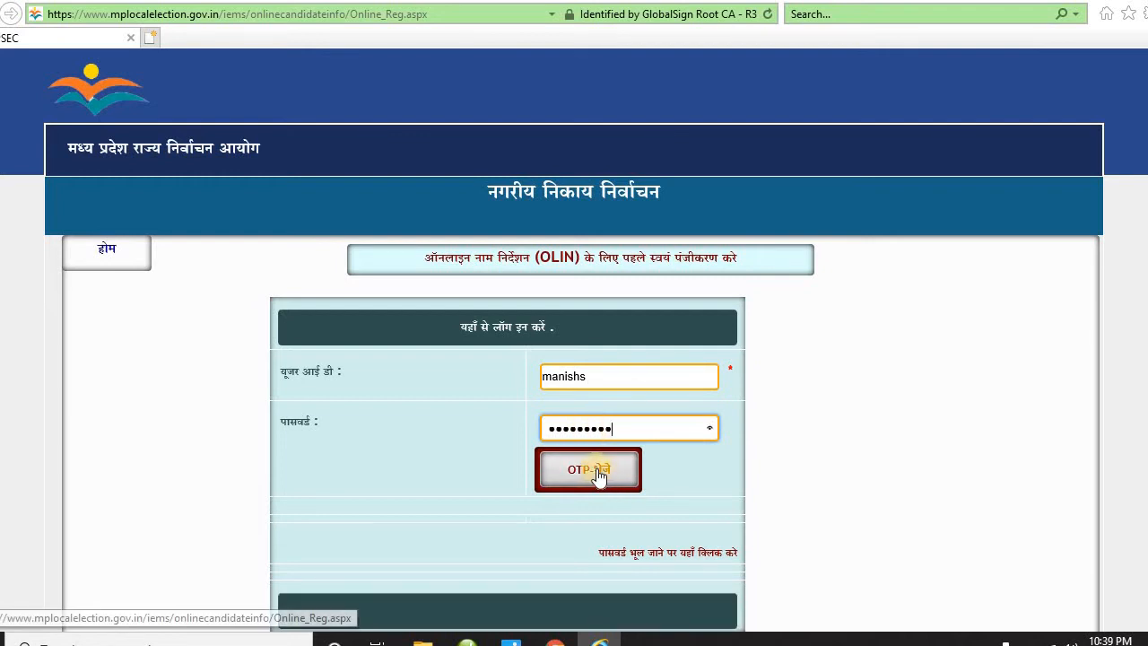
- Request the login OTP, then enter and verify the received code
left_click(592, 472)
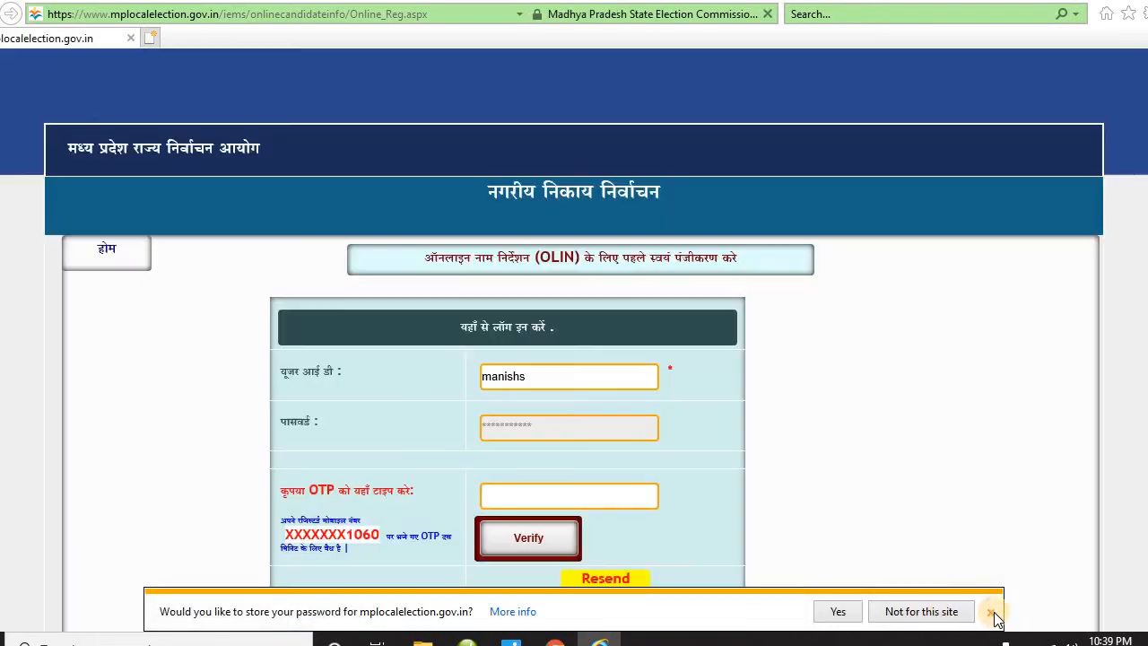
left_click(992, 614)
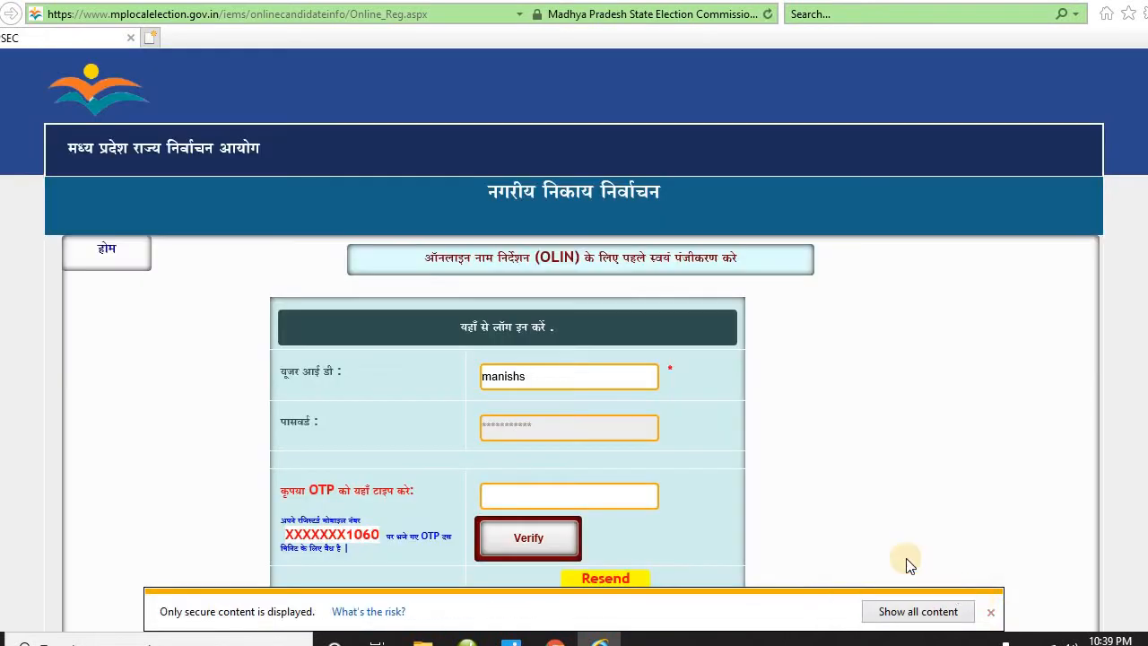
left_click(612, 496)
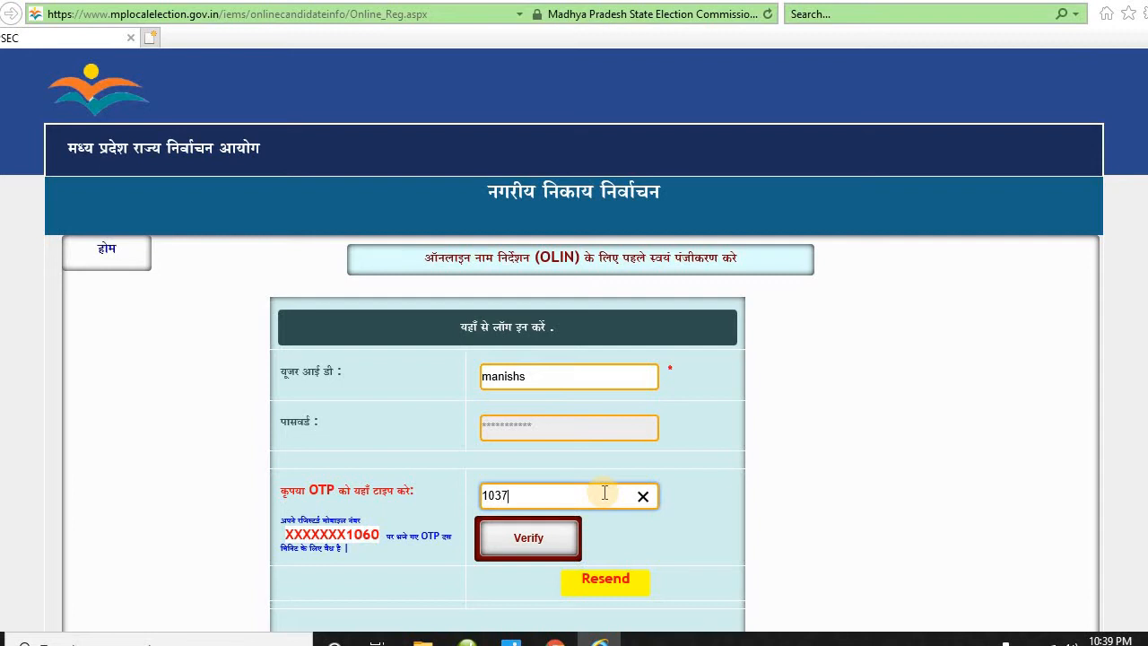
left_click(542, 556)
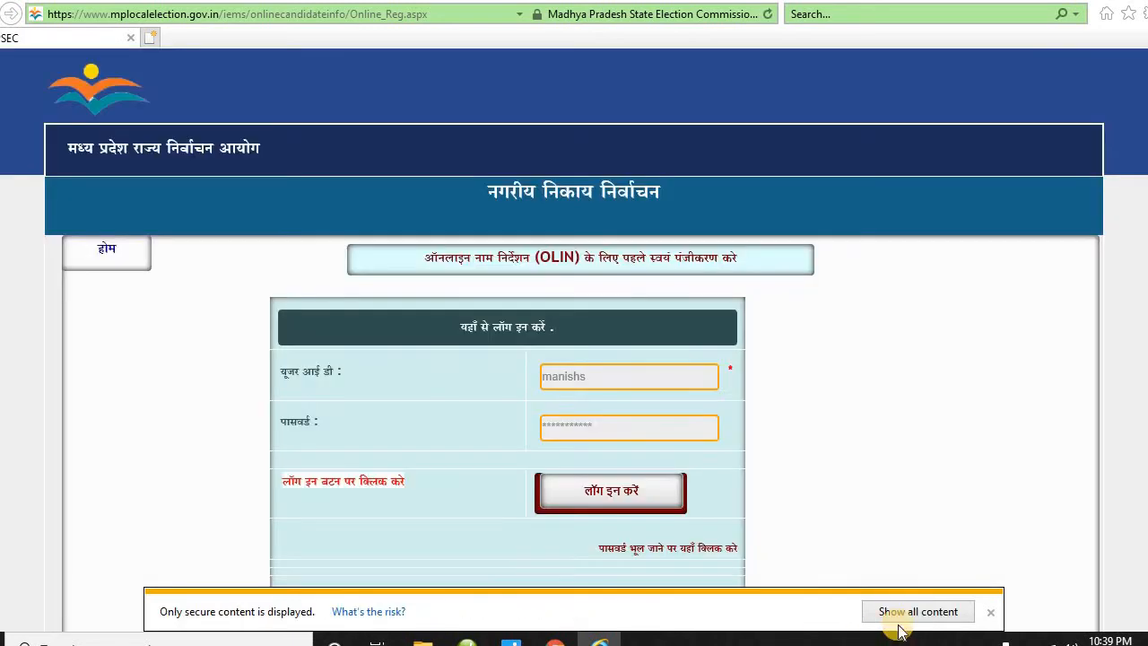
- Dismiss the browser notices and log in to the candidate account
left_click(994, 617)
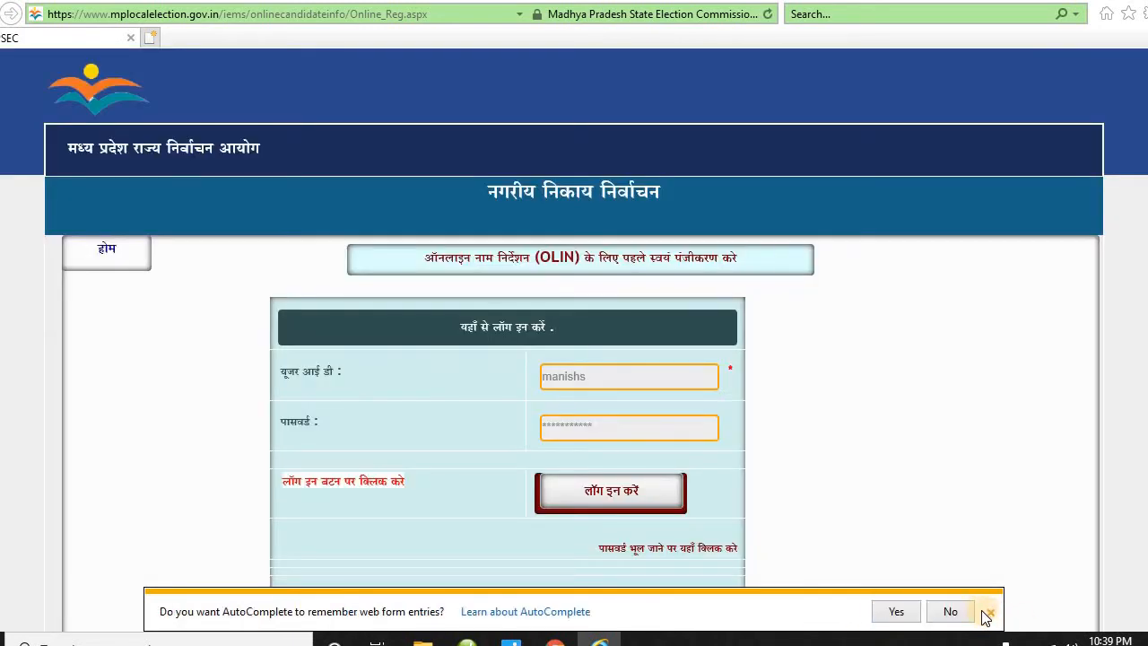
left_click(952, 613)
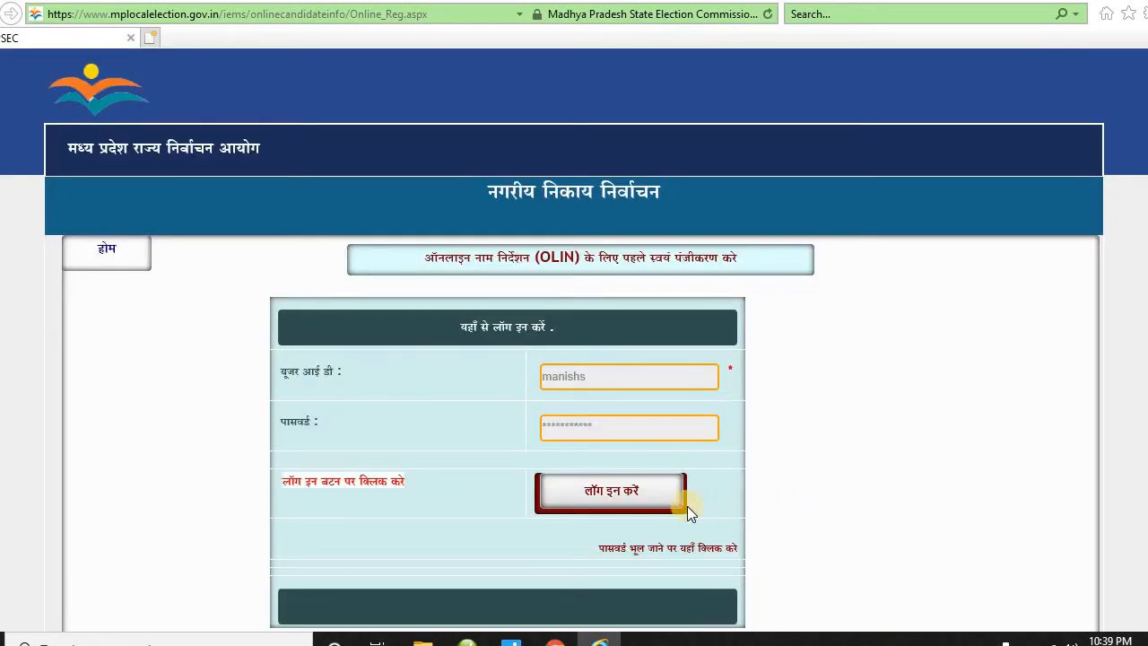
left_click(648, 497)
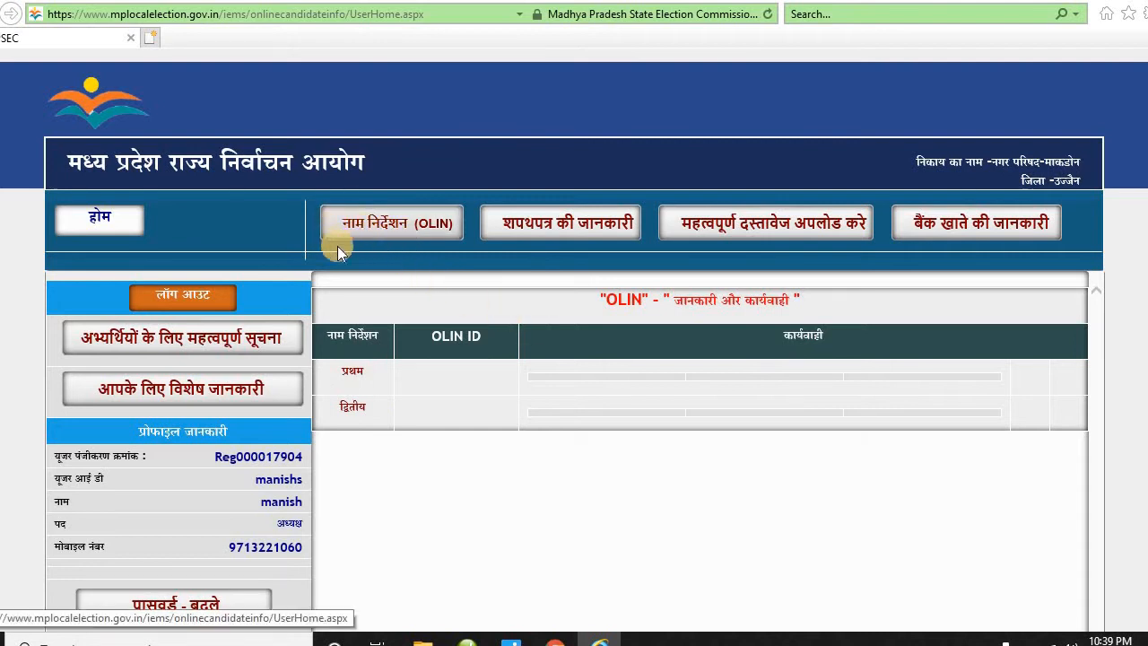
- Open the नाम निर्देशन (OLIN) section from the home page's top navigation bar
left_click(391, 225)
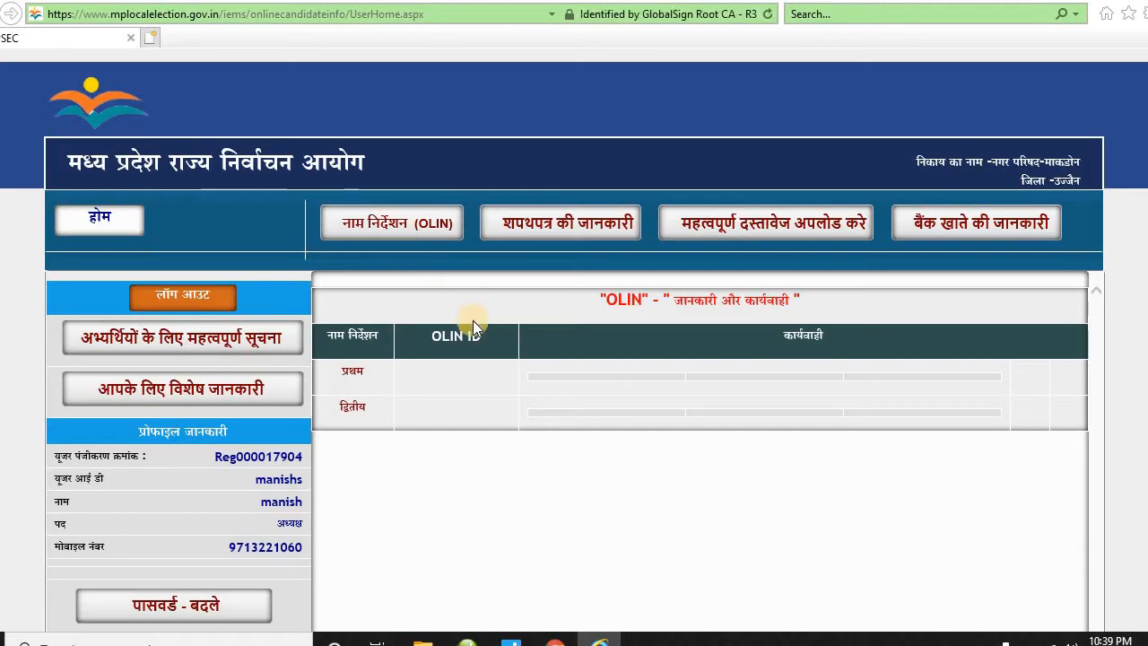
scroll(469, 346, "down", 2)
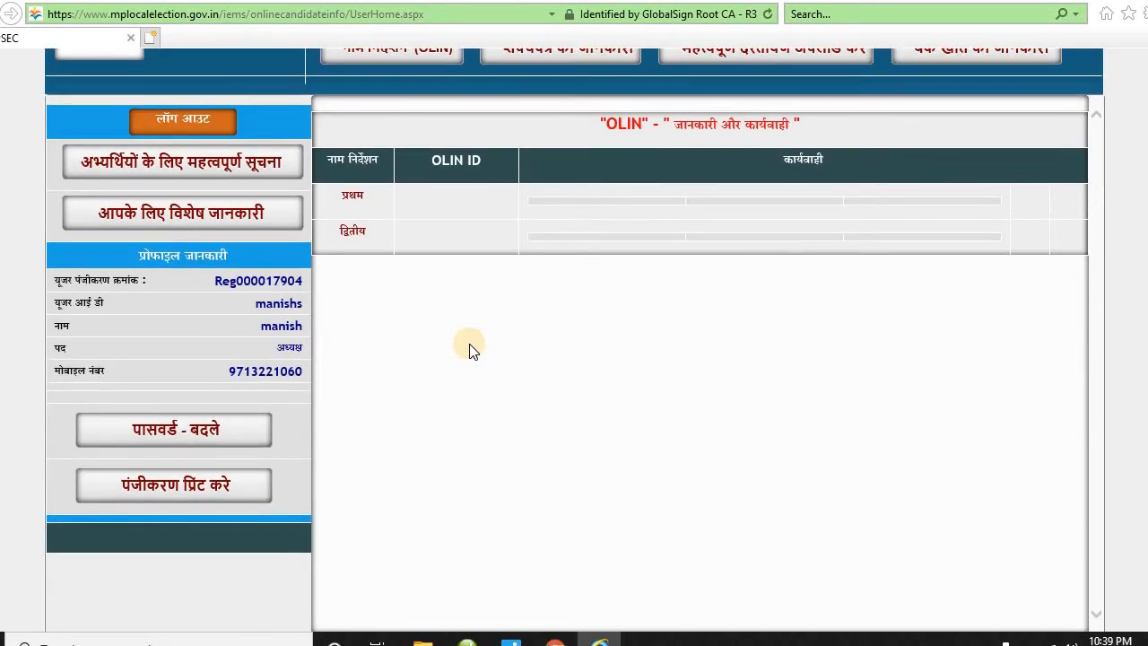
scroll(470, 345, "down", 2)
scroll(468, 345, "up", 2)
scroll(469, 348, "up", 2)
left_click(423, 226)
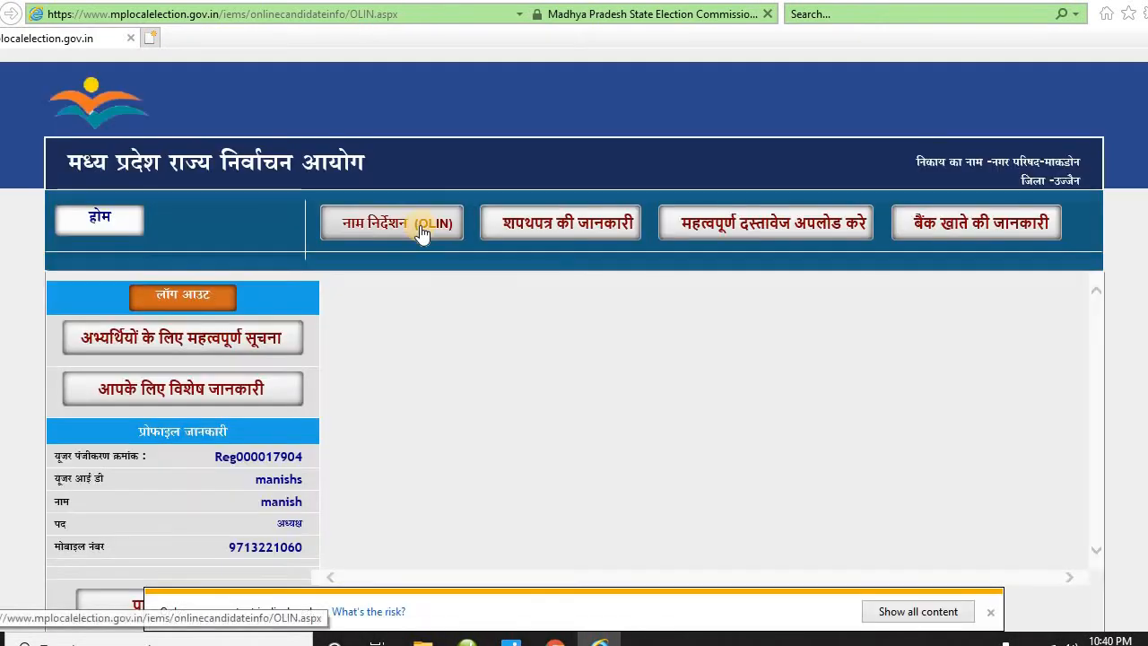
- Load the OLIN nomination form and enter the candidate's name in Hindi
left_click(919, 613)
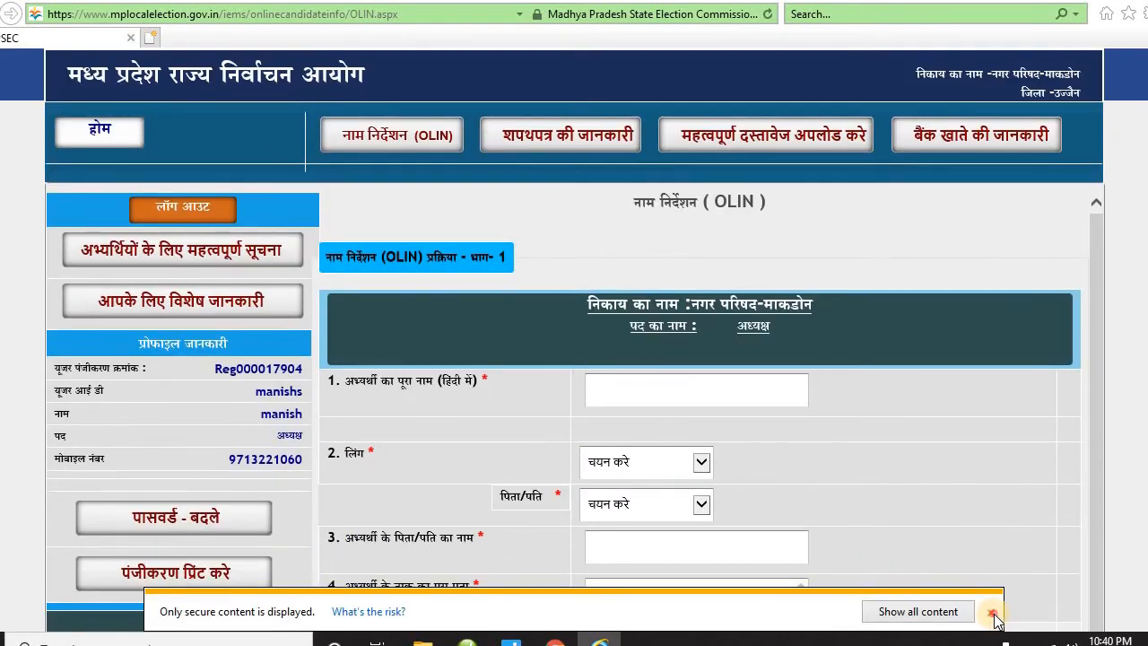
left_click(993, 613)
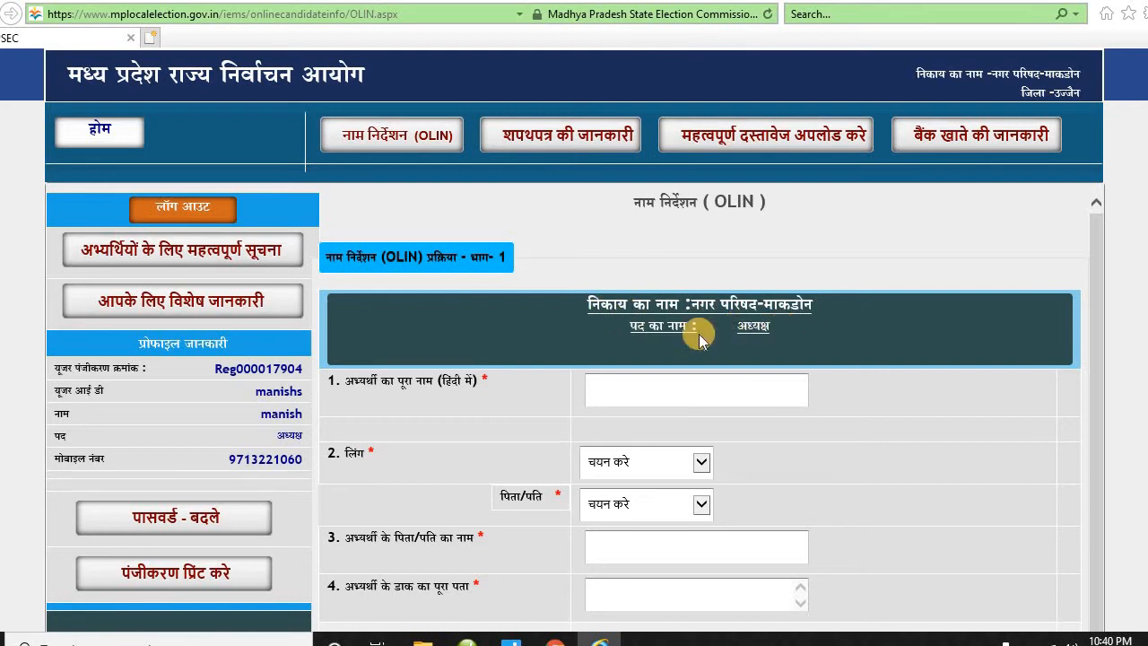
left_click_drag(697, 327, 774, 333)
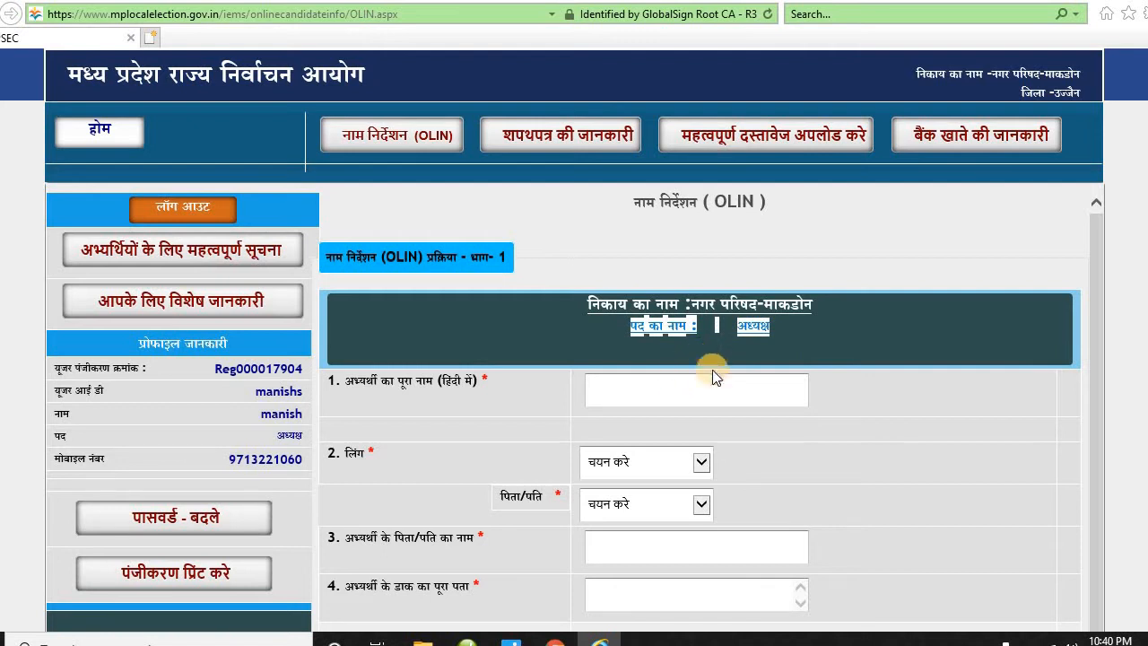
scroll(706, 391, "down", 1)
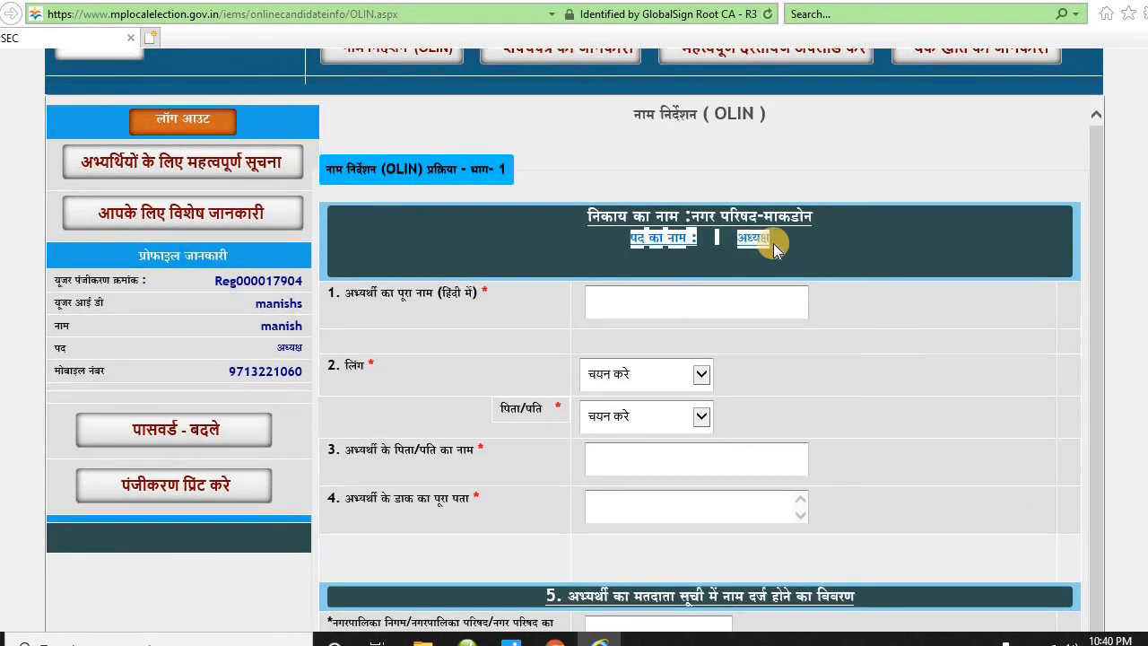
left_click(686, 299)
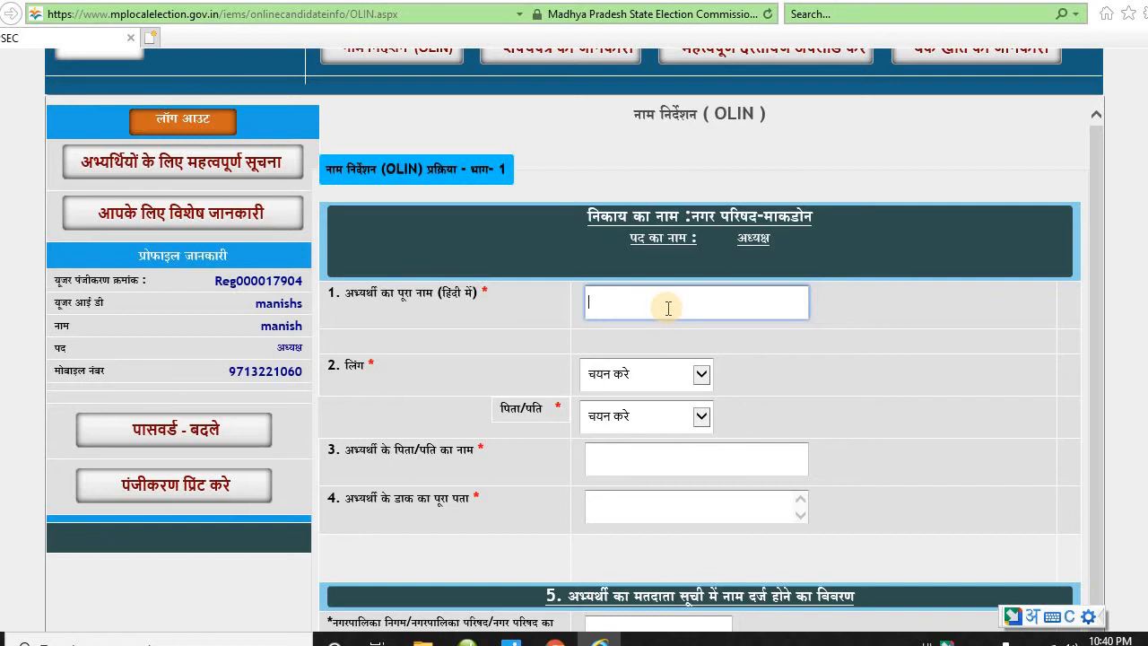
left_click(649, 360)
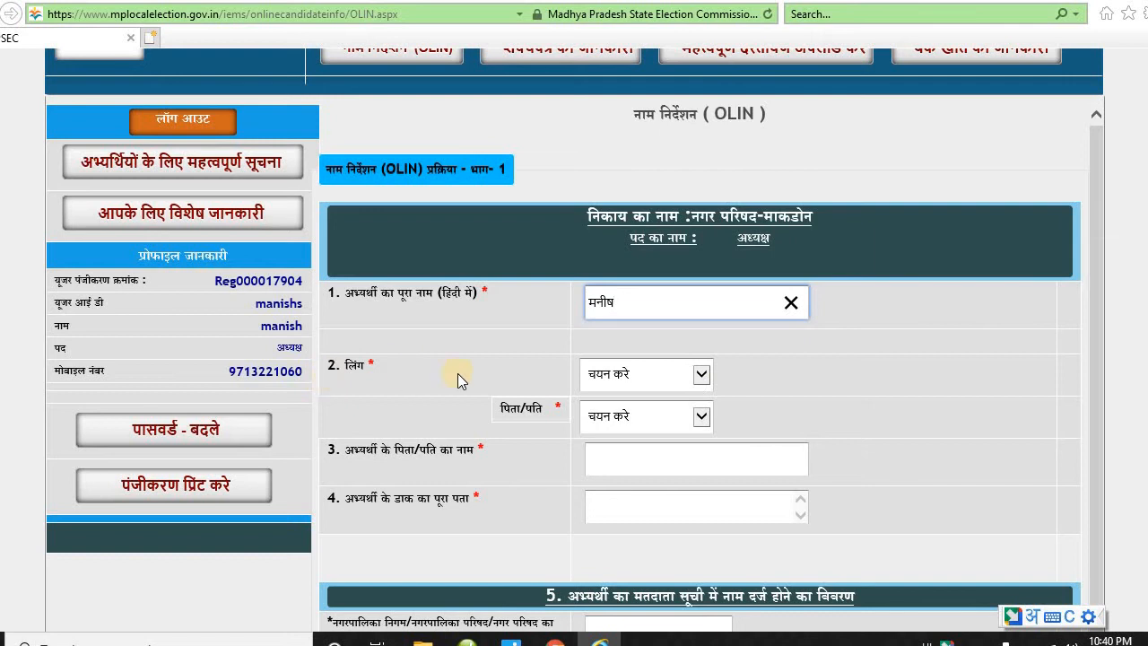
- Set gender पुरुष and relation पिता, then enter the father's name and postal address
left_click(700, 375)
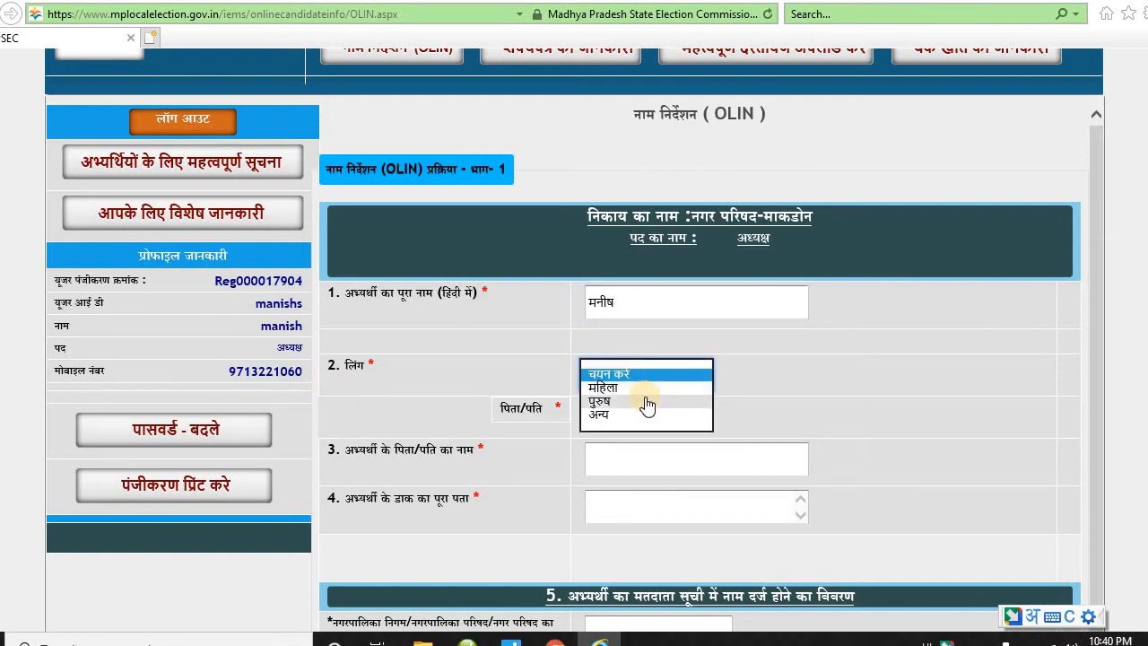
left_click(647, 402)
scroll(652, 396, "down", 2)
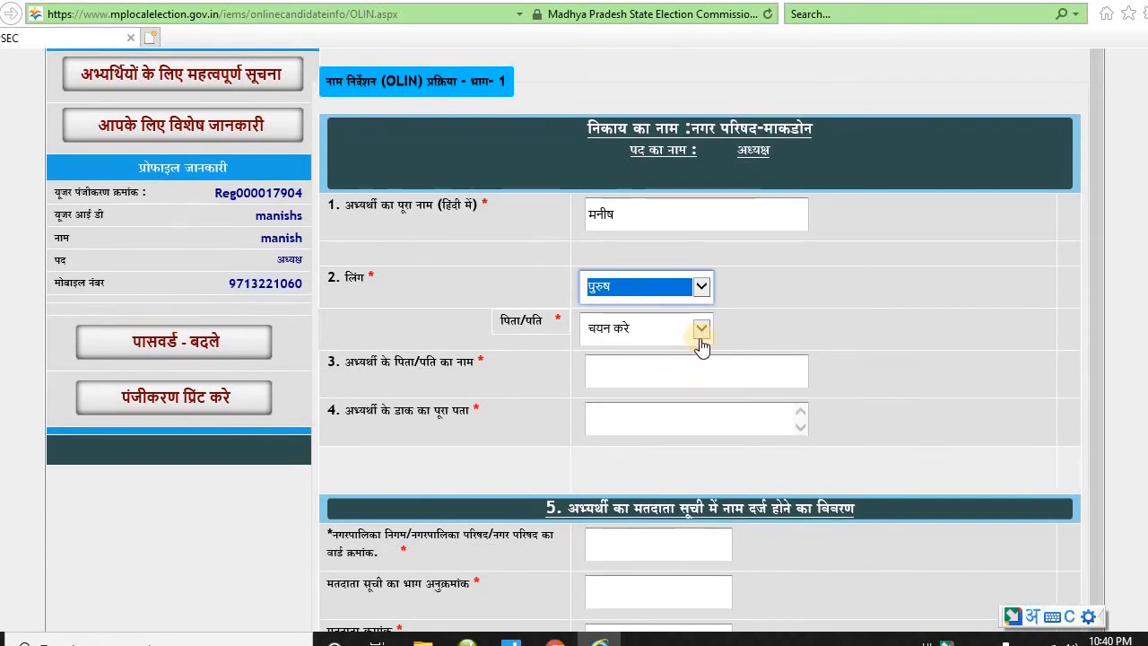
left_click(703, 333)
left_click(644, 346)
left_click(643, 366)
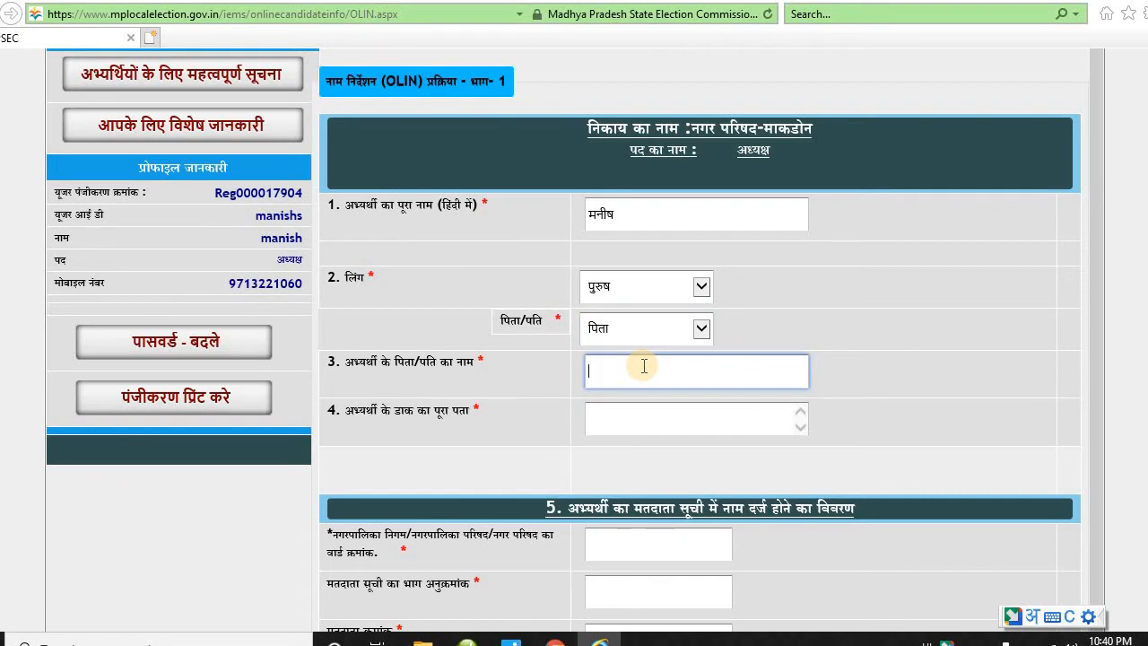
type("shree je")
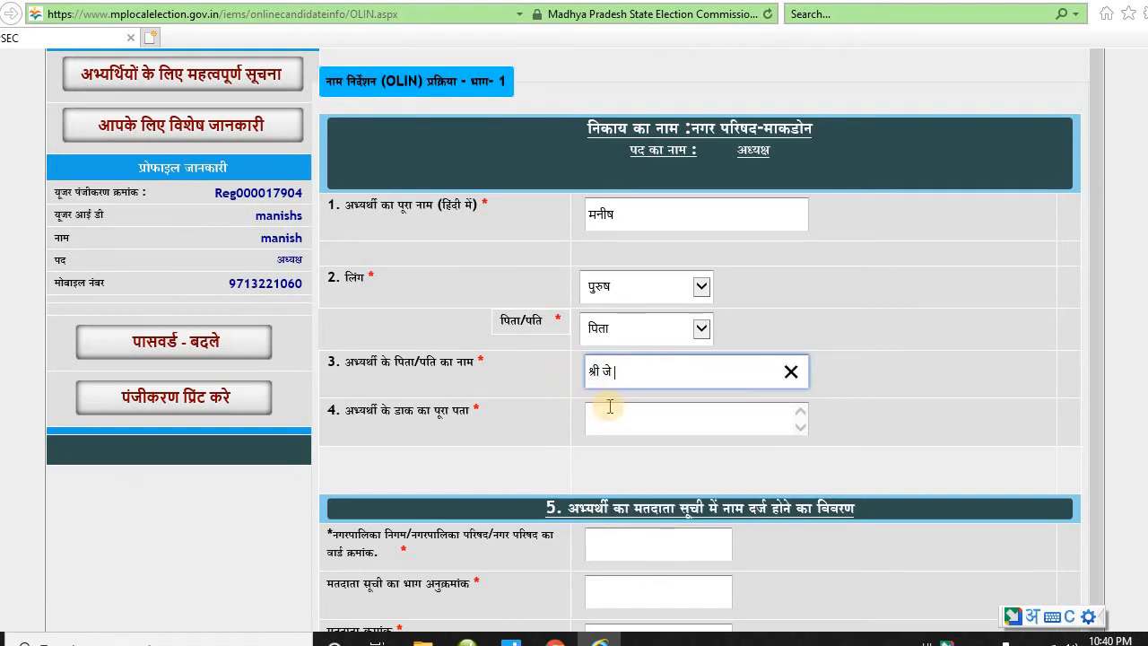
left_click(619, 413)
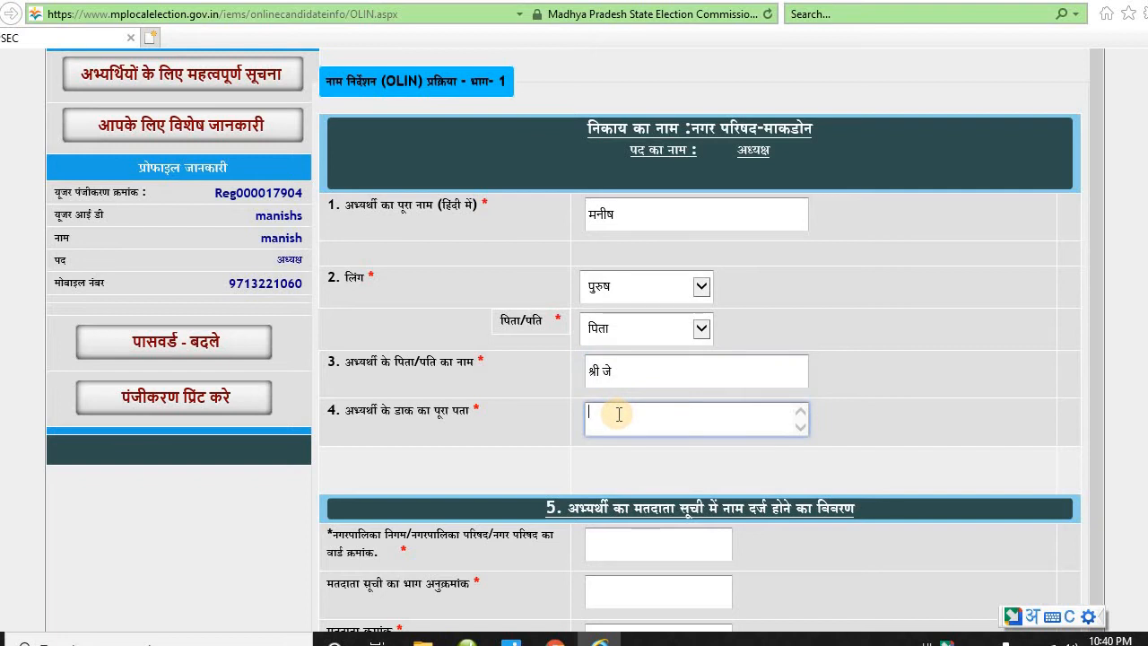
type("ujjain")
- Enter 2 as the candidate's voter-list ward number
scroll(629, 389, "down", 4)
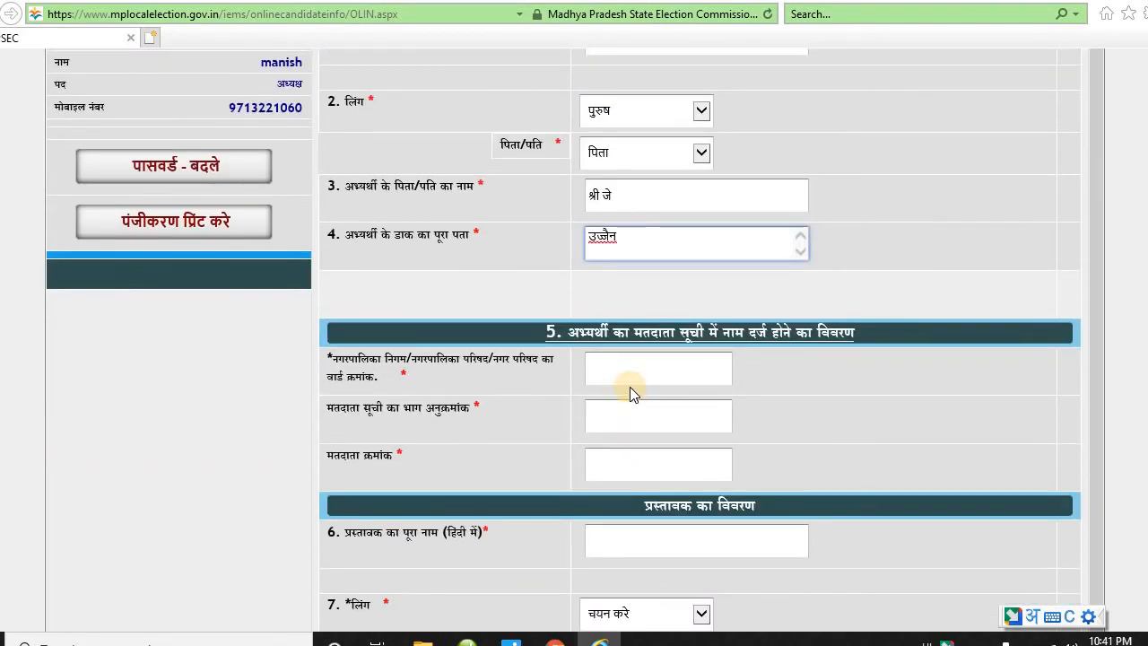
left_click(627, 375)
left_click_drag(570, 332, 840, 333)
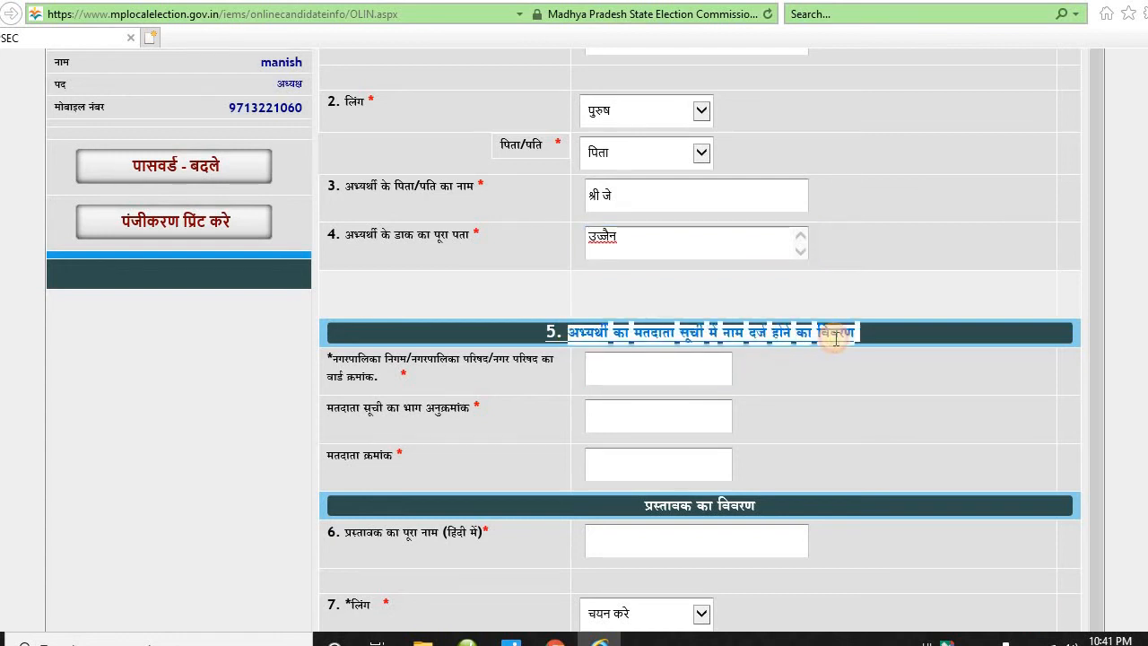
left_click(657, 374)
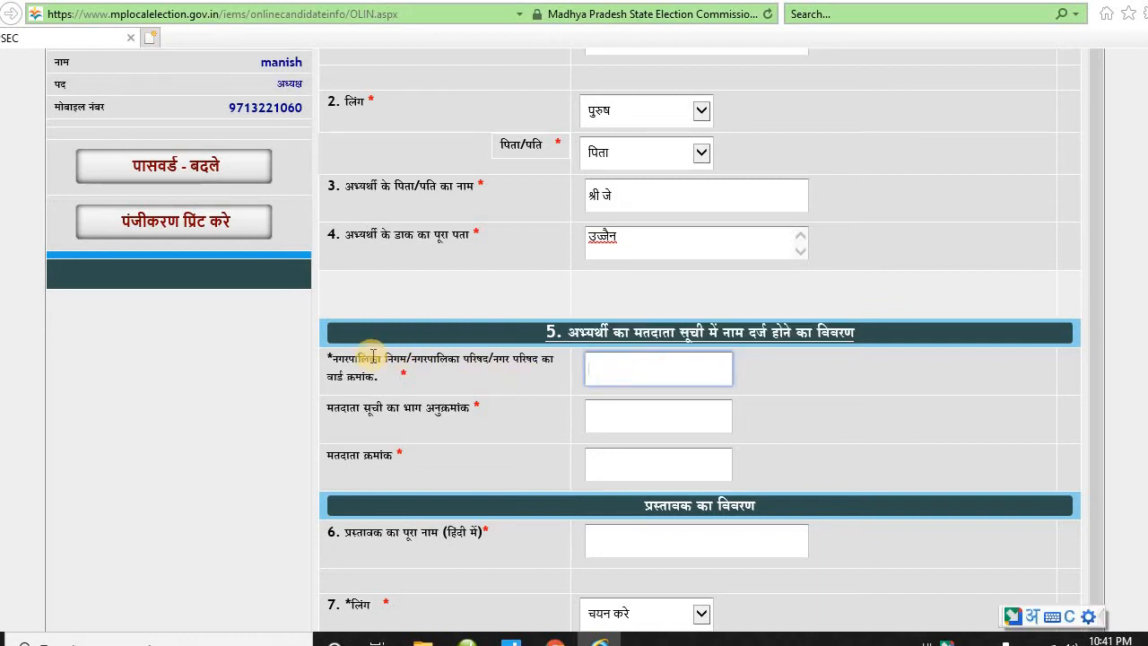
left_click_drag(332, 359, 399, 386)
left_click(620, 365)
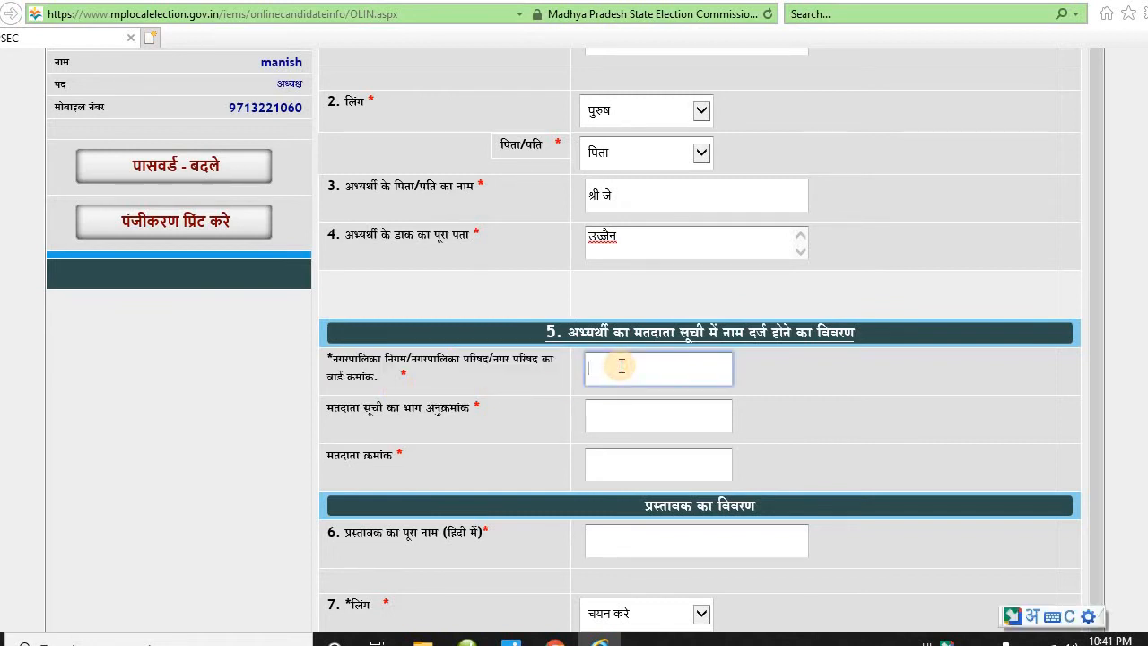
type("2")
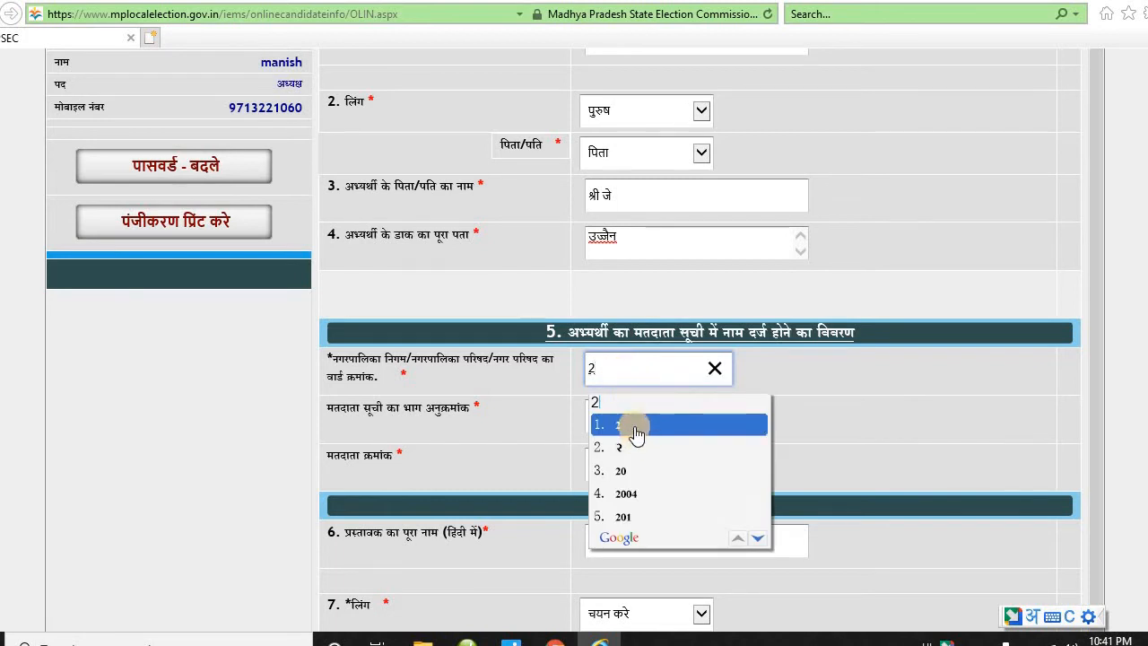
left_click(636, 428)
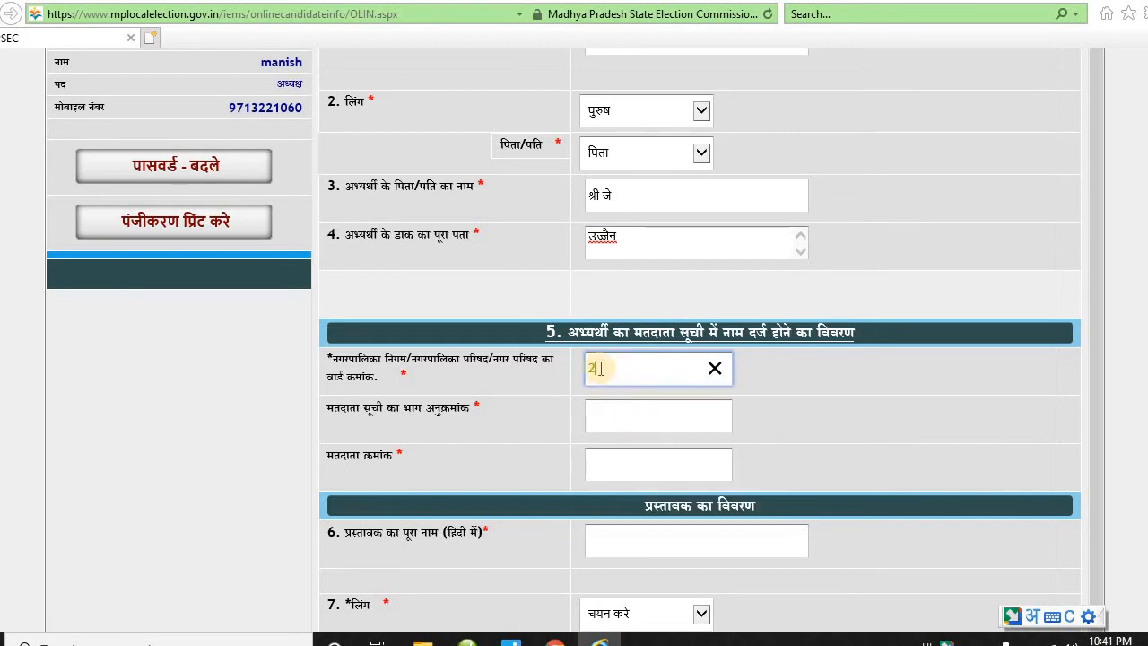
left_click(609, 428)
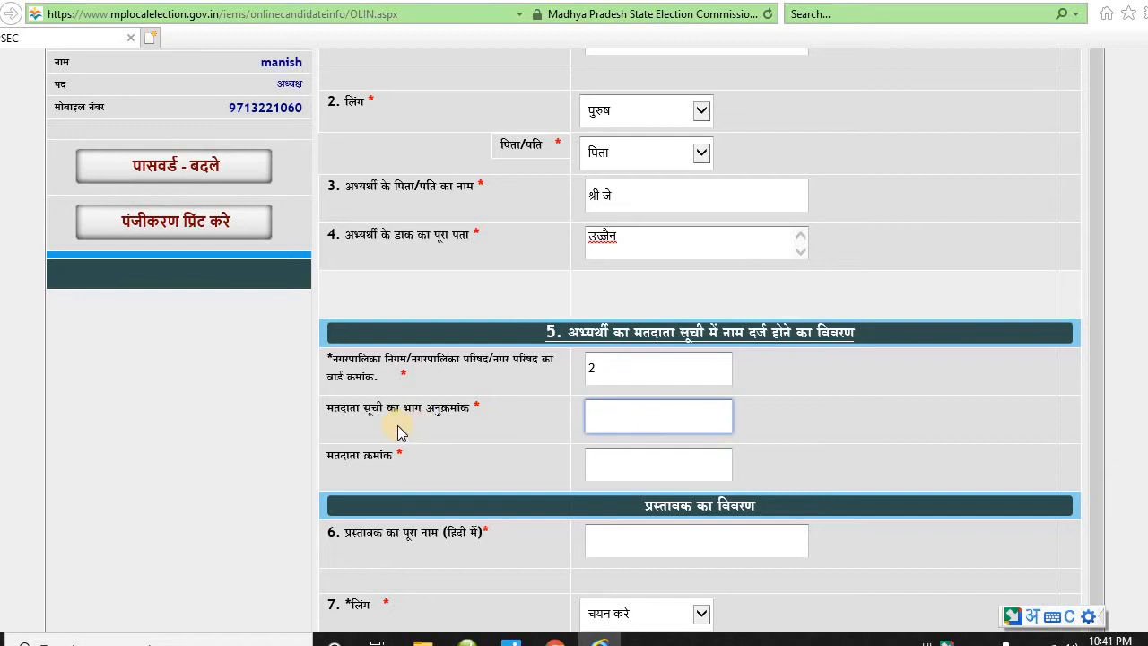
left_click_drag(363, 413, 472, 419)
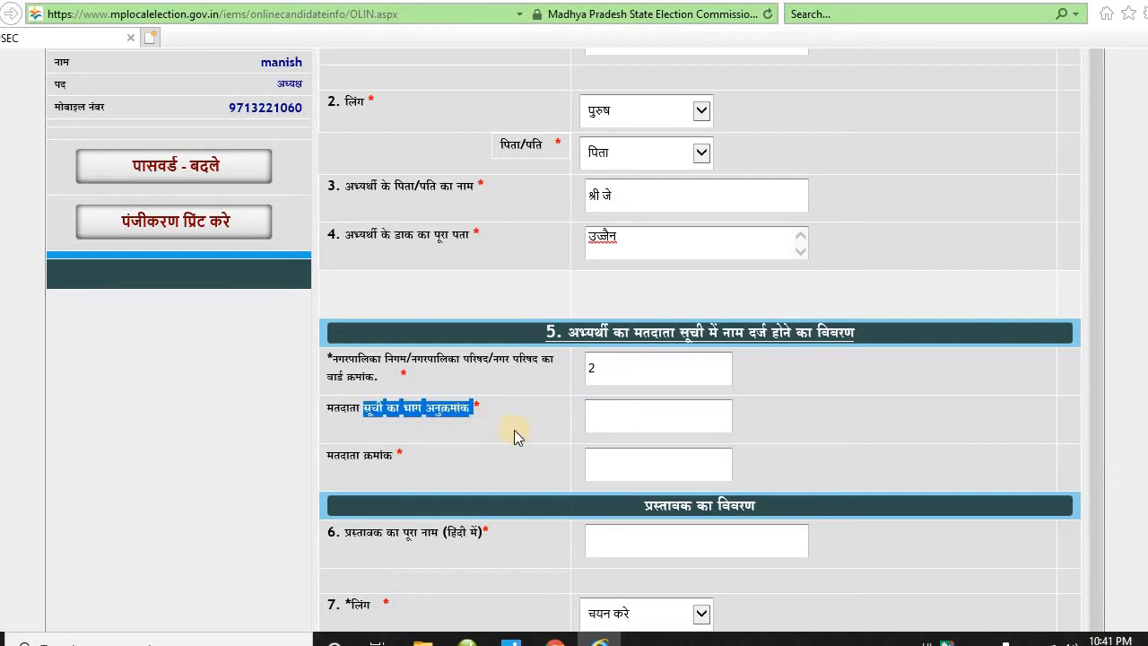
left_click(622, 419)
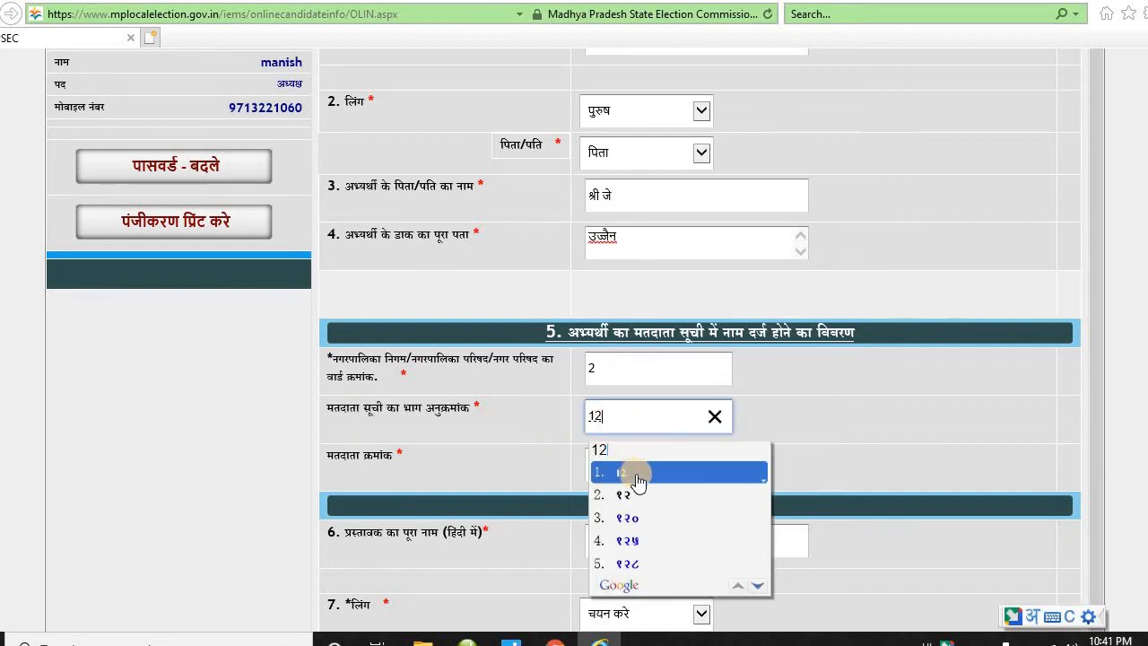
left_click(633, 468)
left_click(633, 469)
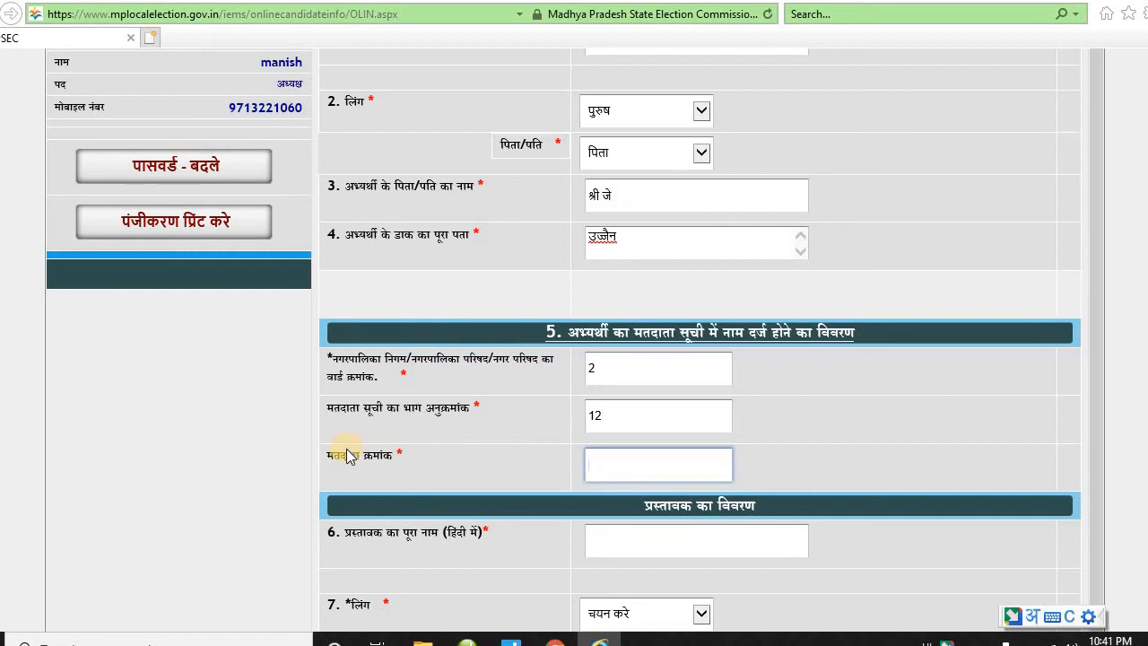
left_click_drag(334, 453, 595, 484)
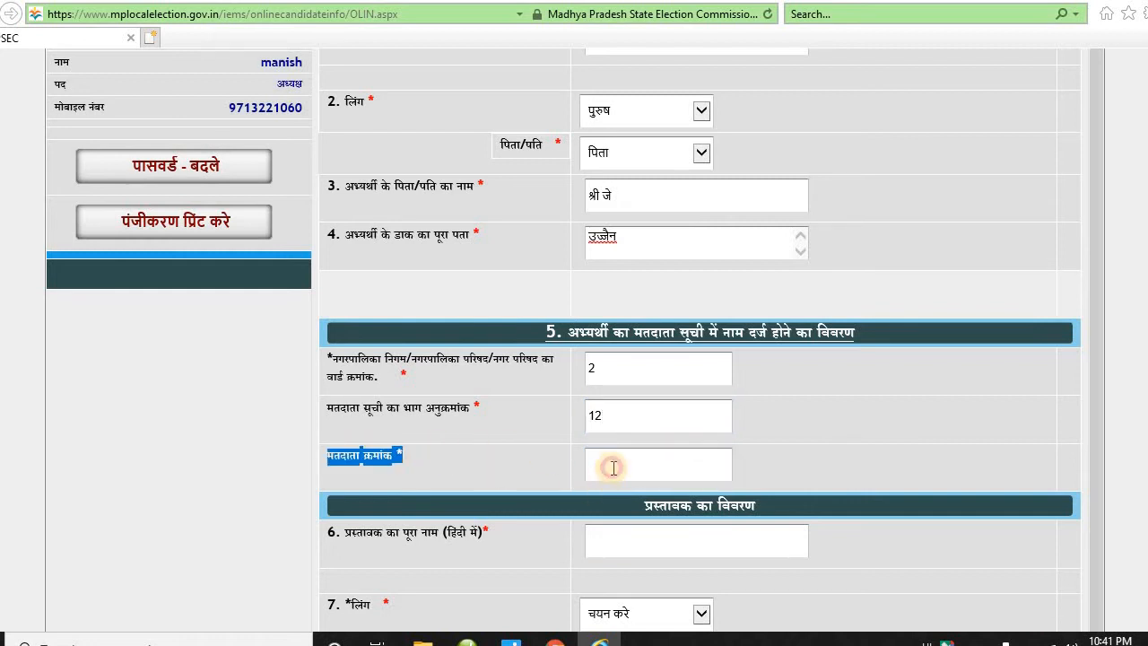
left_click(603, 464)
type("1")
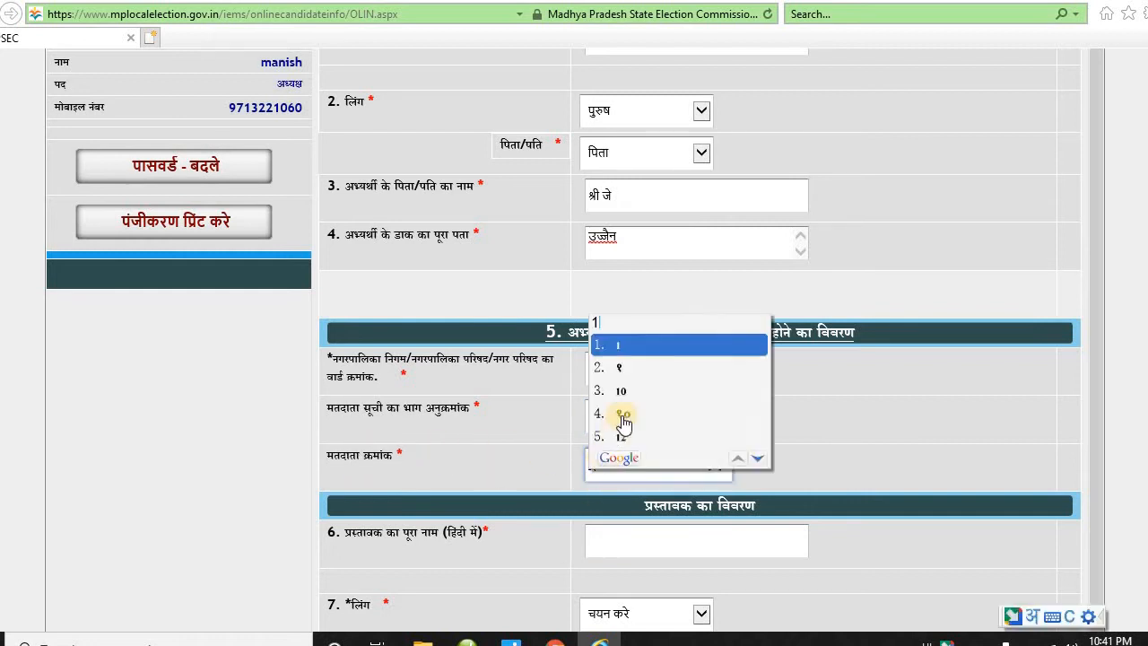
left_click(654, 341)
scroll(670, 391, "down", 3)
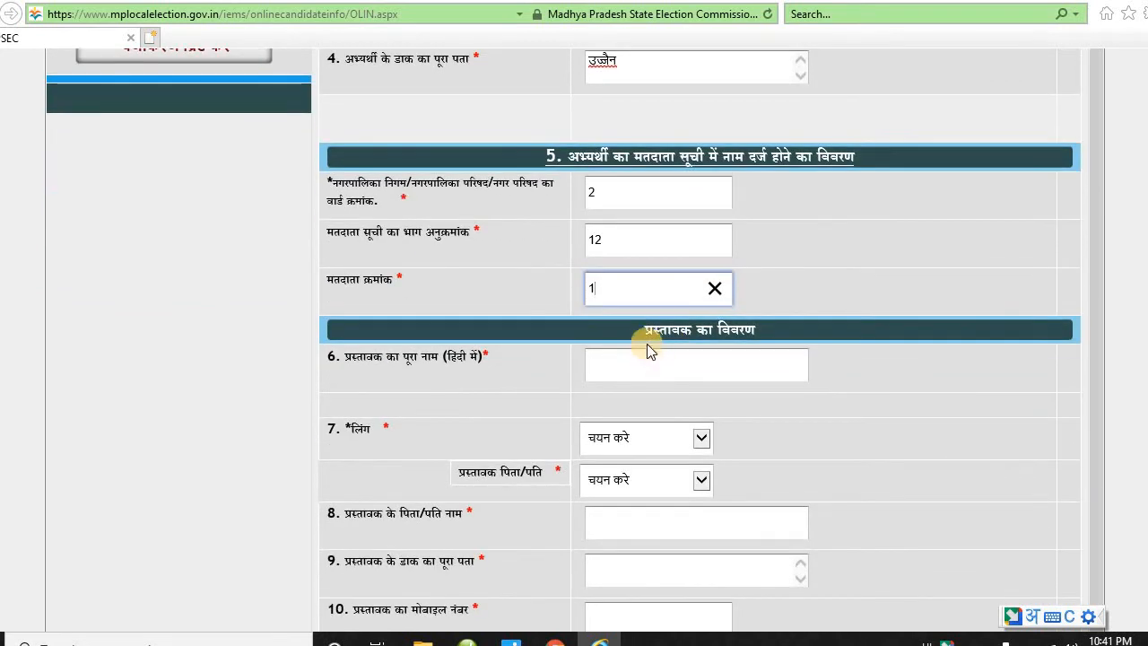
- Enter the proposer's full name in Hindi
left_click_drag(644, 336, 748, 328)
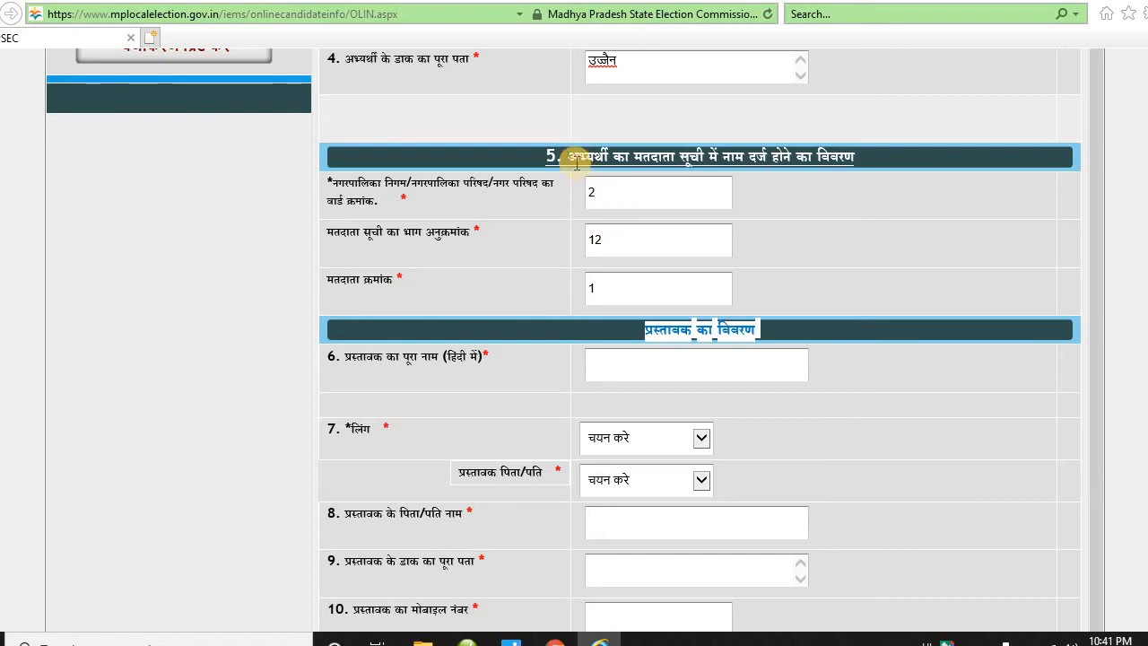
left_click_drag(570, 157, 679, 158)
left_click_drag(645, 332, 681, 328)
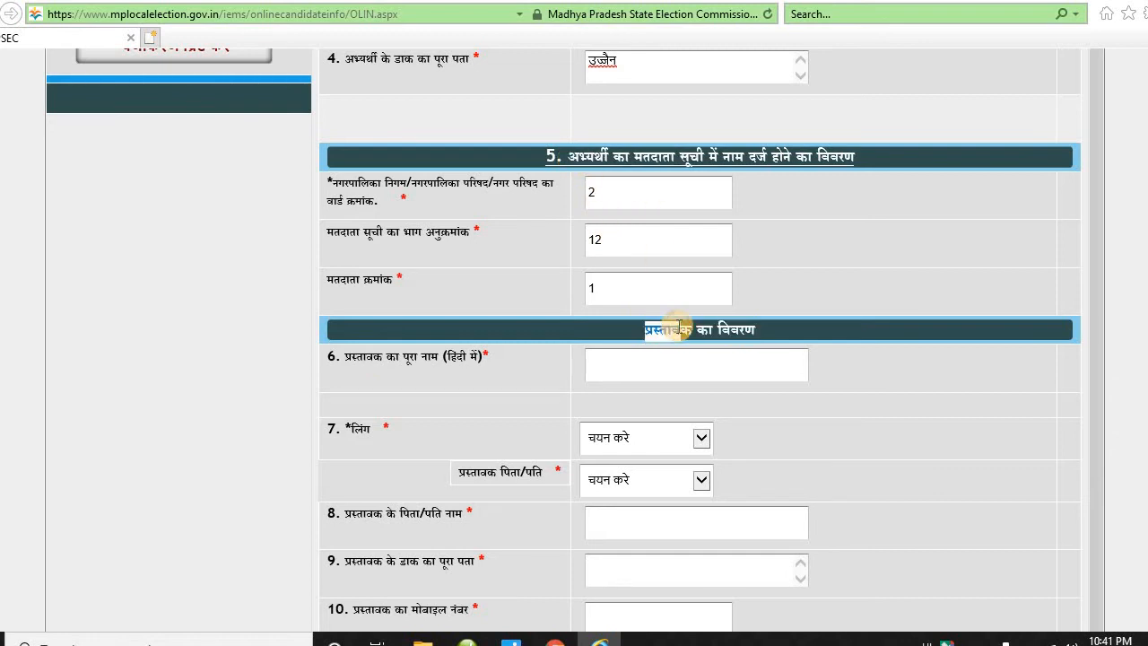
left_click(602, 364)
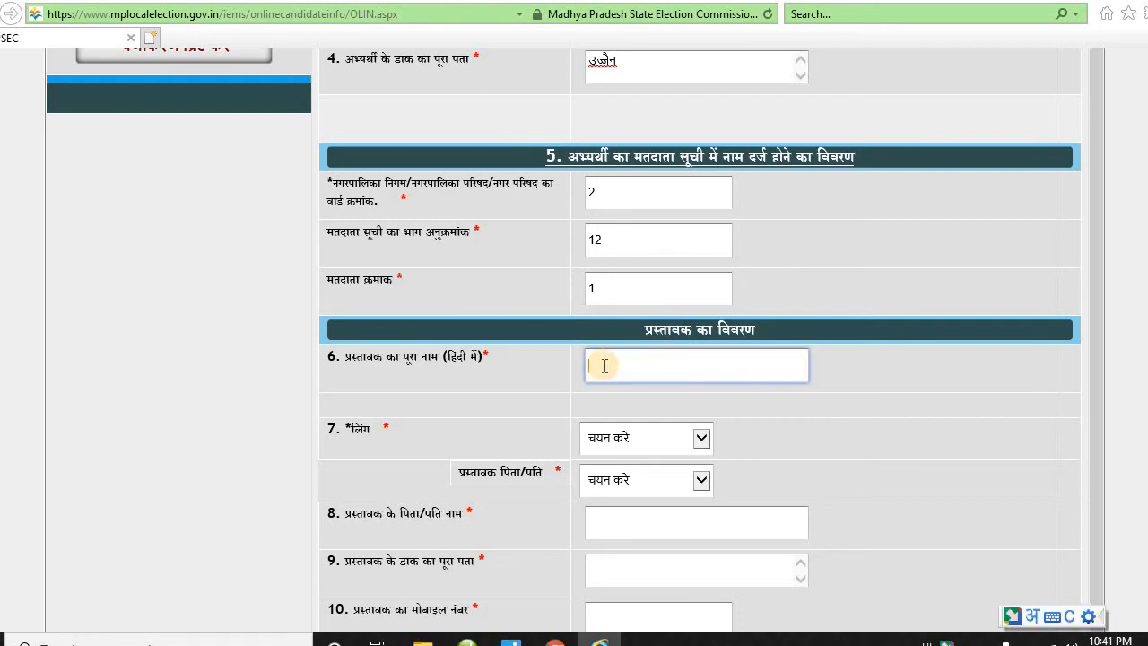
type("rajesh")
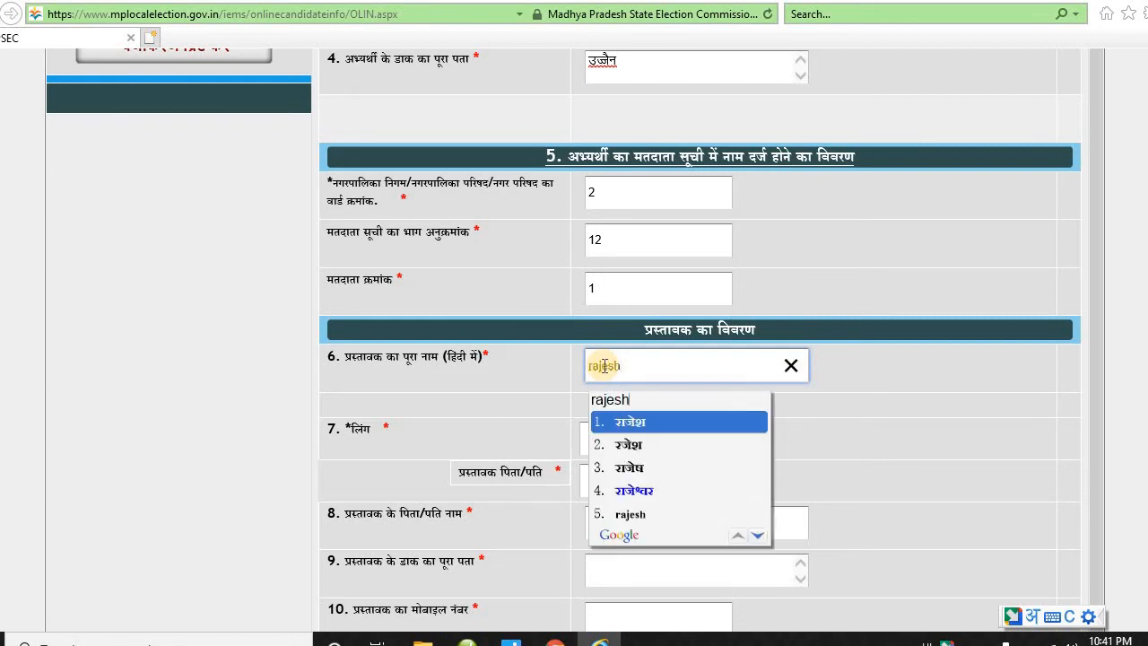
key("space")
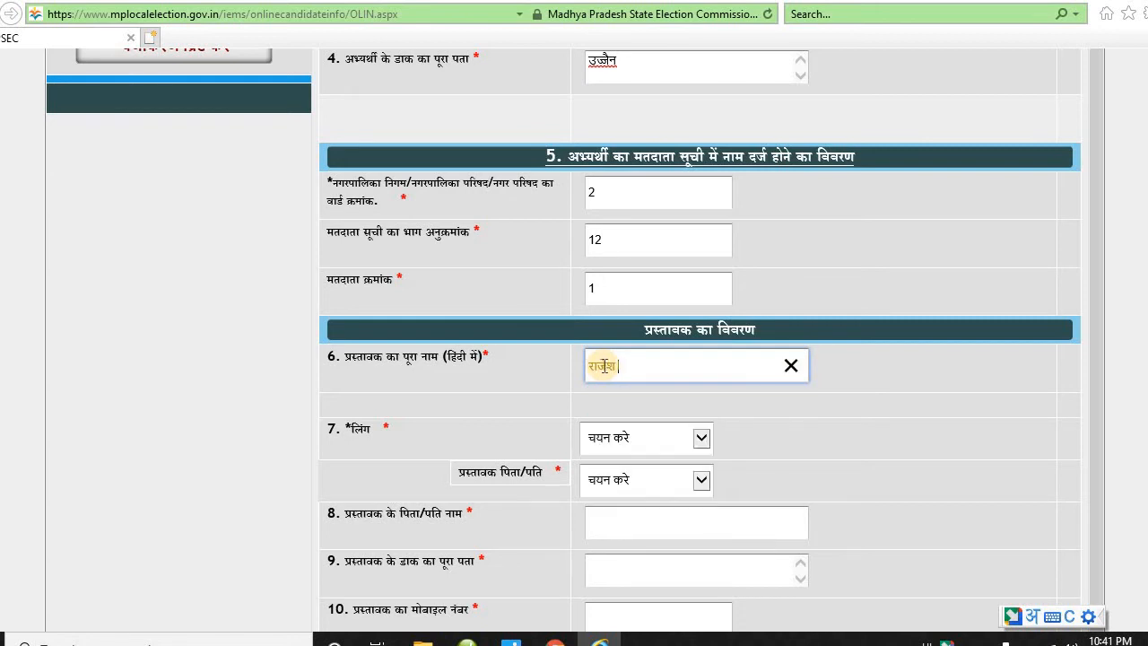
- Set the proposer's gender to पुरुष, relation to पिता, and enter the father's name
left_click(698, 446)
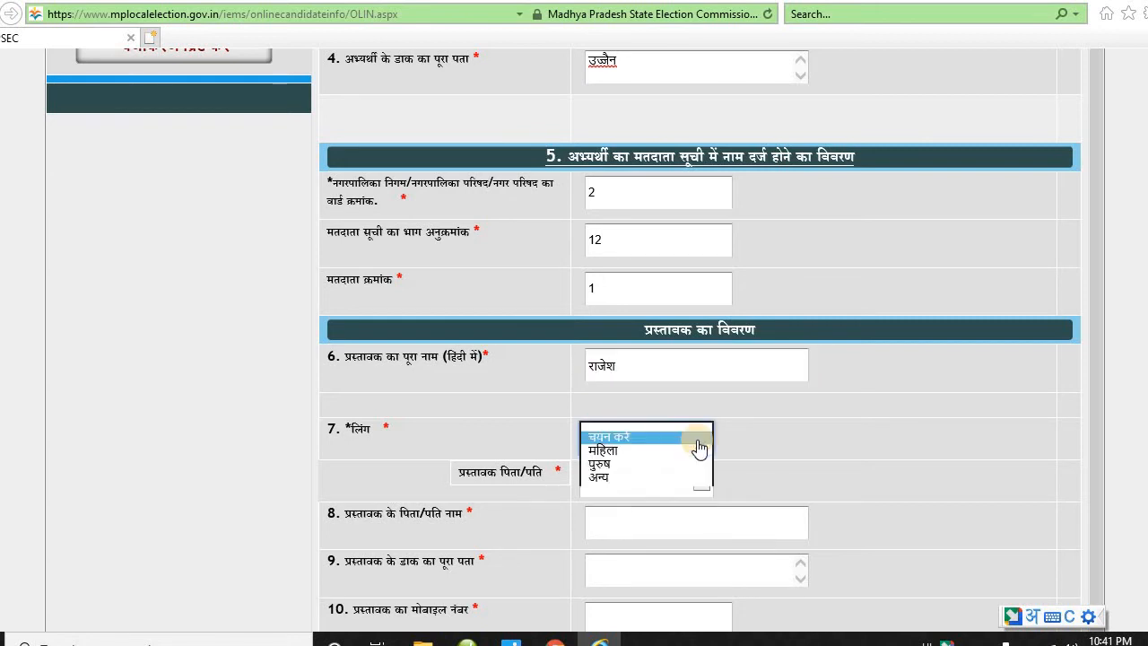
left_click(643, 465)
scroll(643, 458, "down", 1)
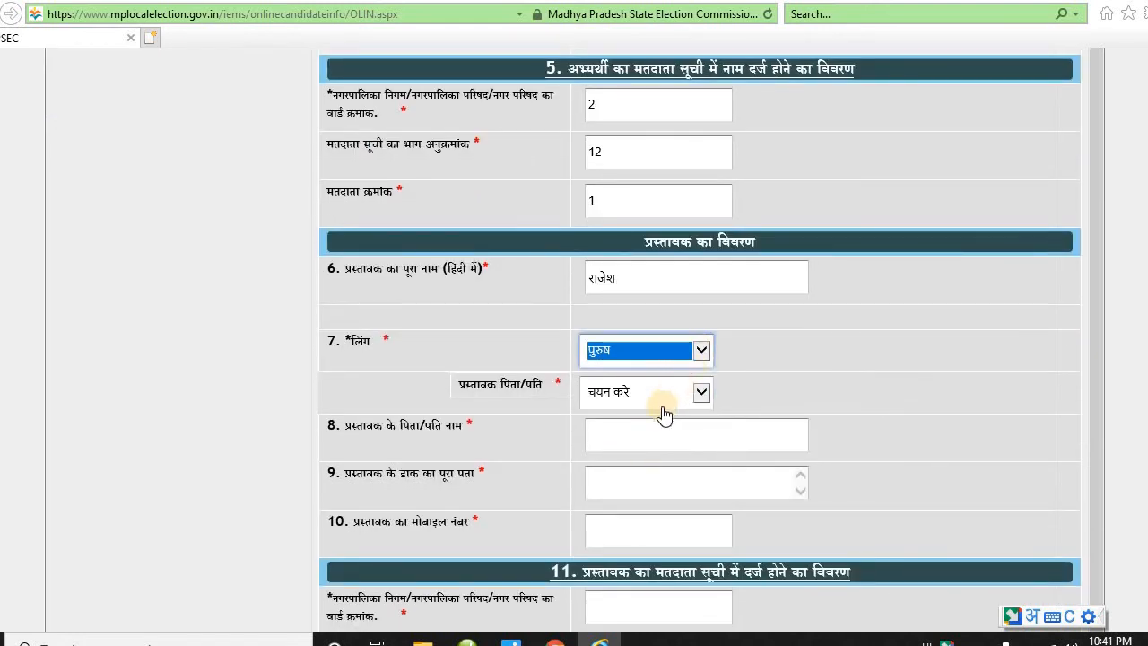
left_click(695, 392)
left_click(659, 405)
left_click(649, 430)
type("shri ")
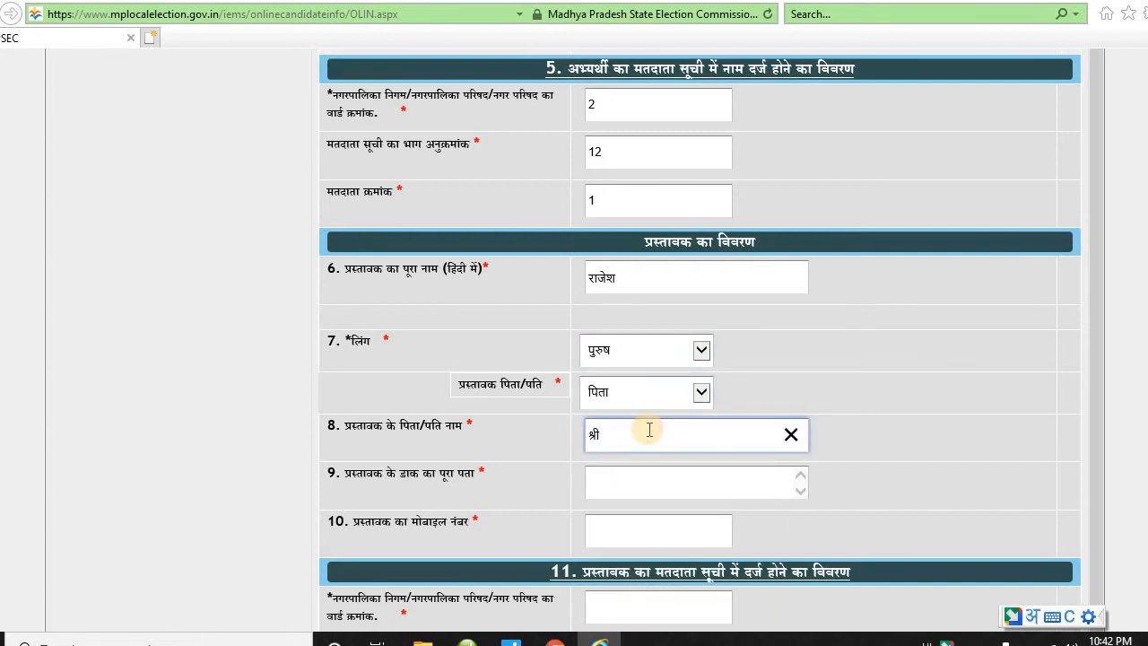
type("ra")
- Enter the proposer's postal address
scroll(652, 429, "down", 2)
left_click(668, 402)
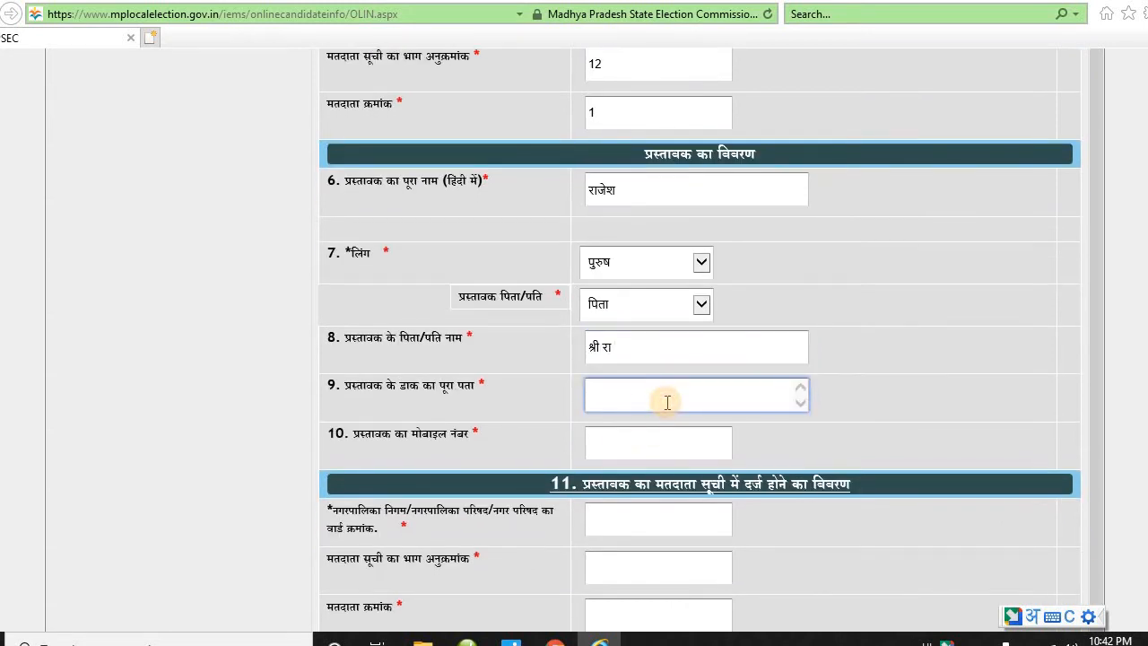
type("ujjain")
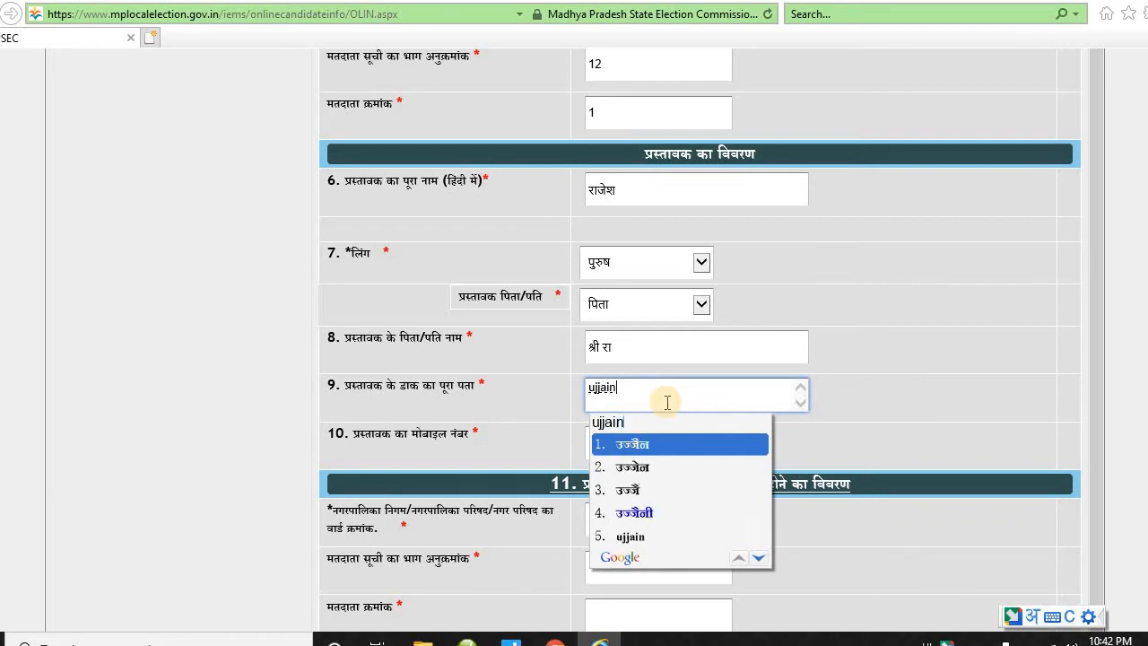
left_click_drag(343, 385, 526, 398)
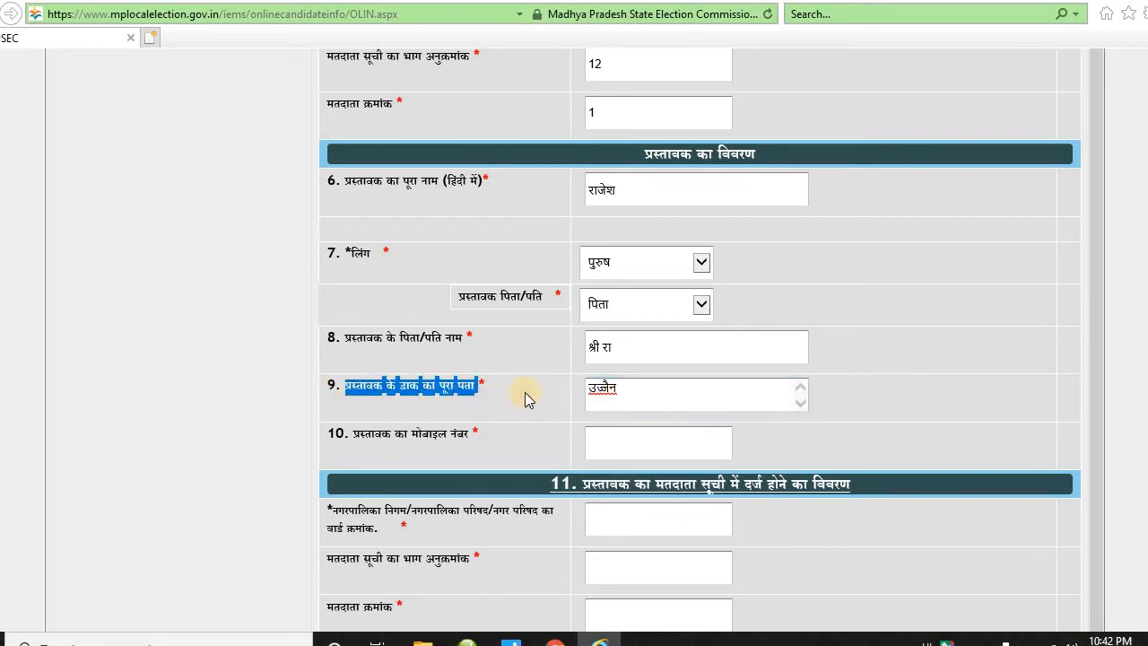
left_click(636, 390)
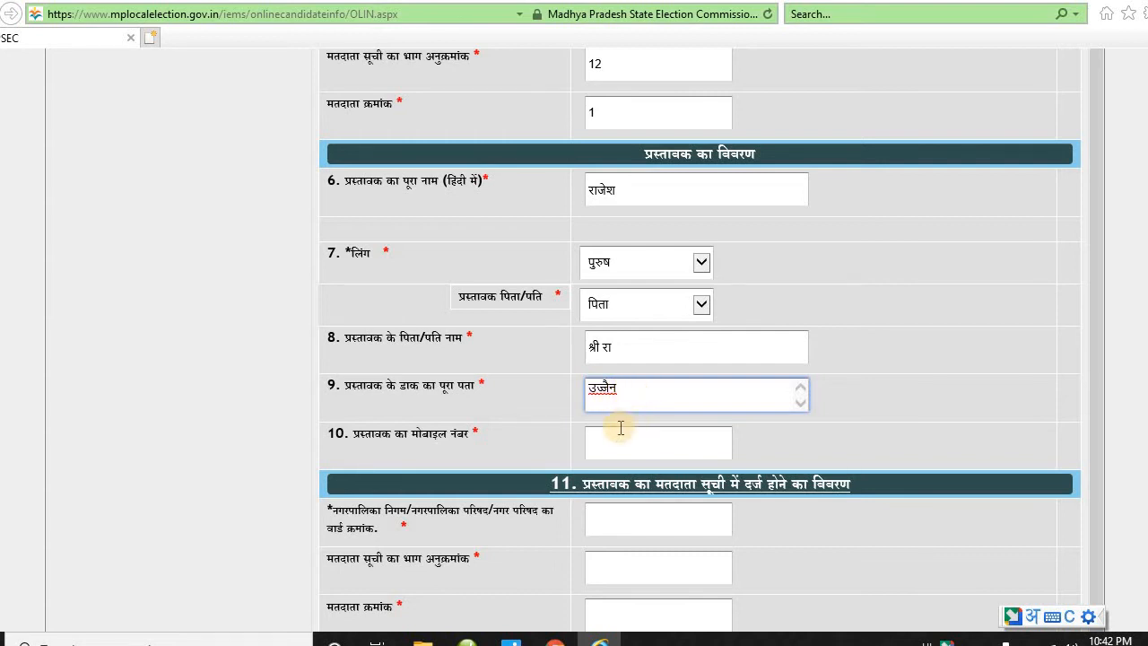
- Enter the proposer's mobile number, retyping it with Hindi transliteration switched off
scroll(617, 431, "down", 2)
left_click(646, 356)
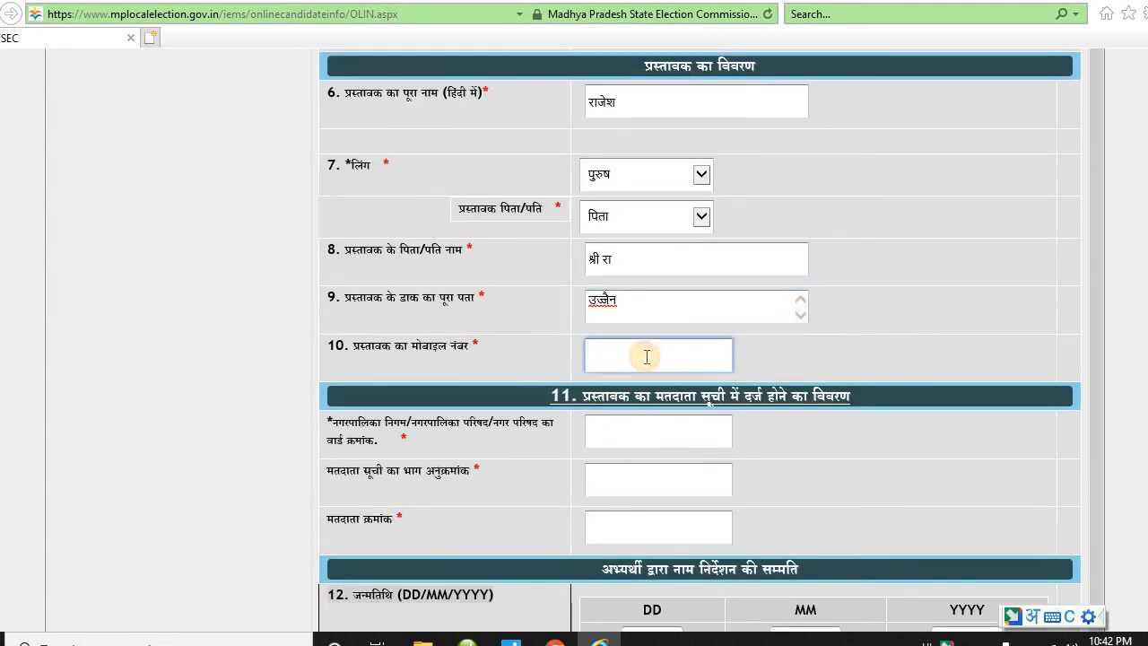
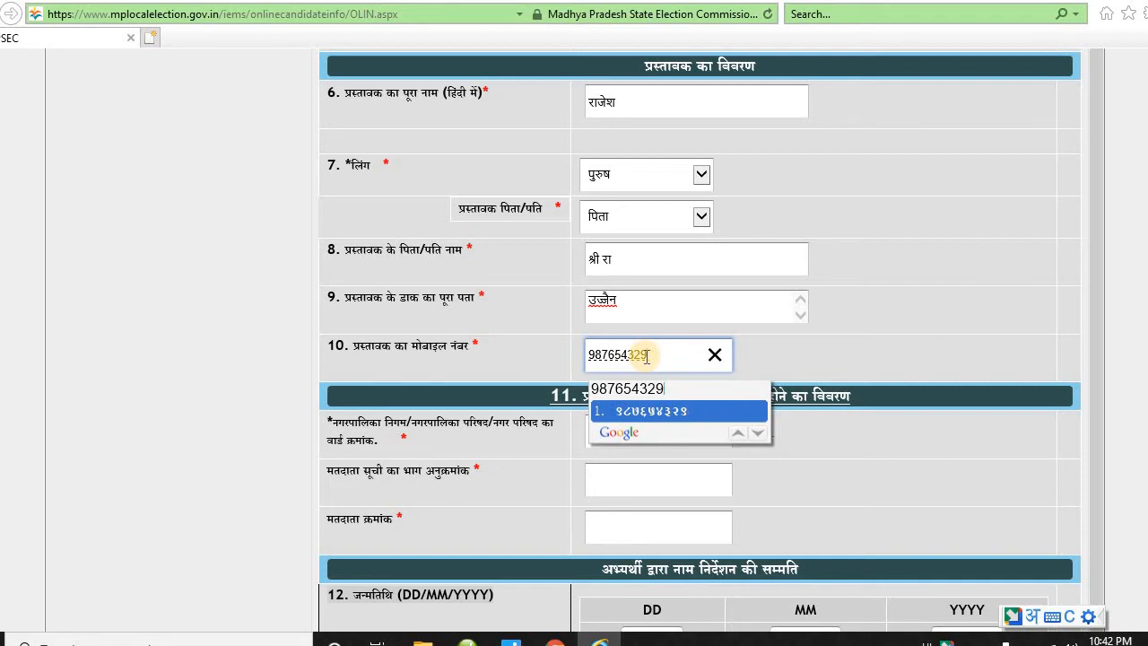
left_click(708, 356)
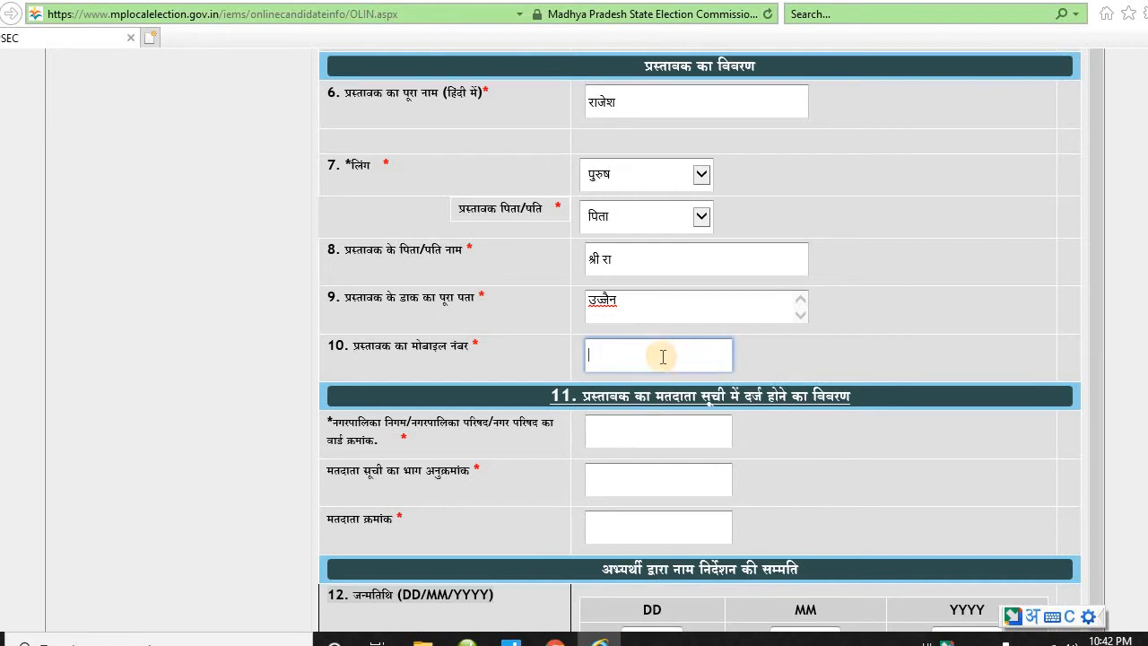
key("alt+shift")
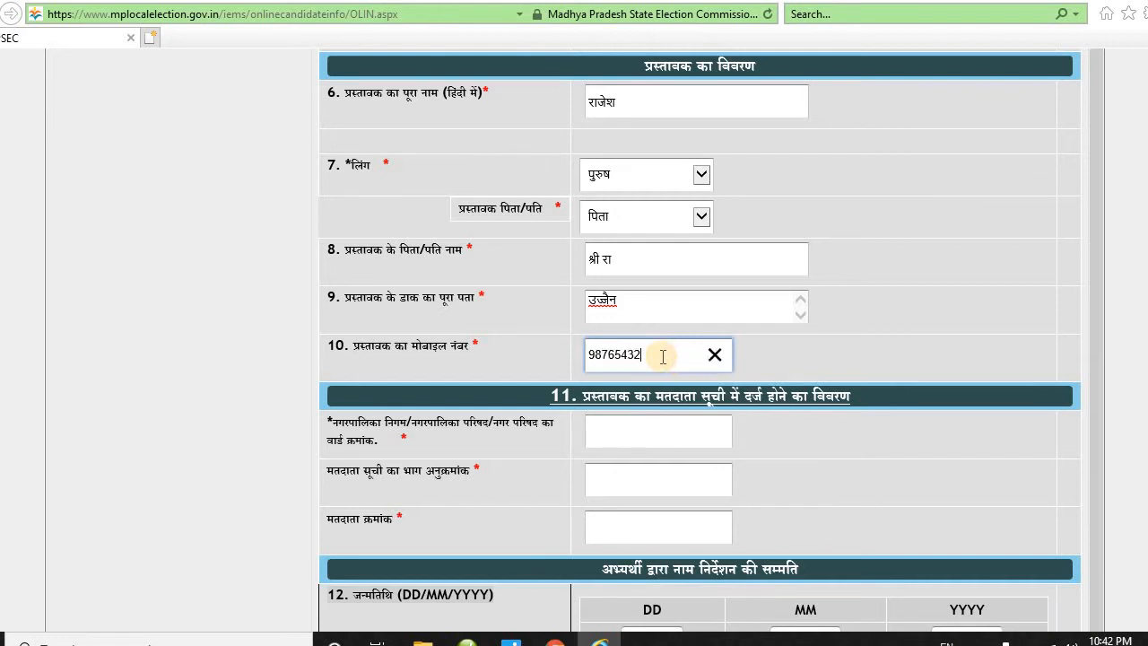
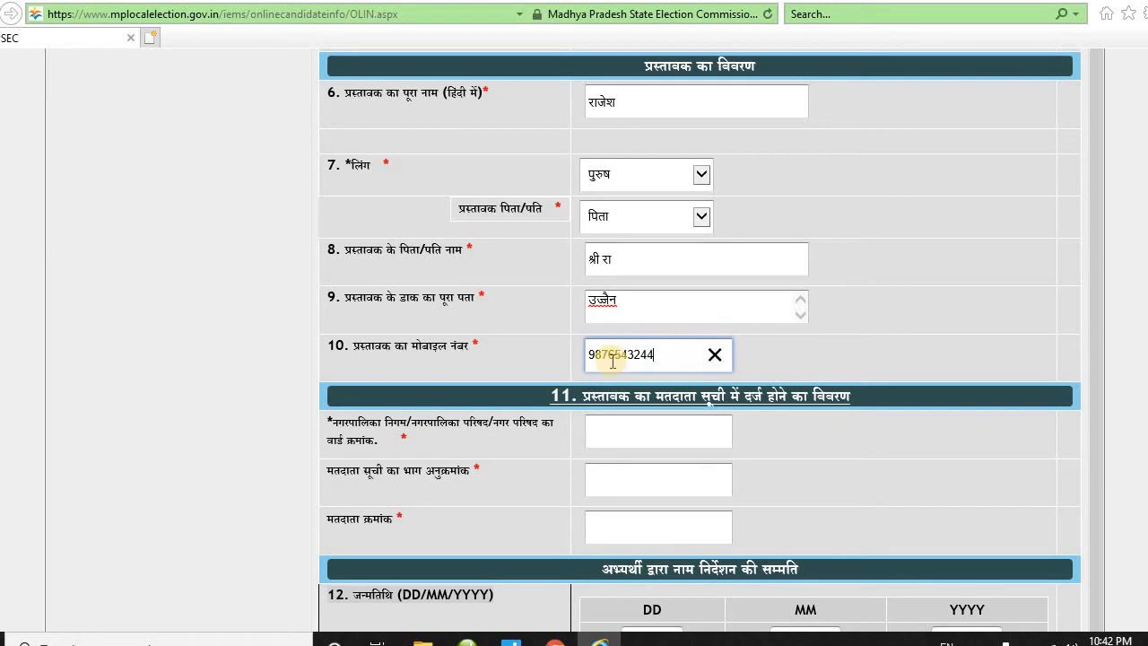
left_click(657, 434)
- Enter 12 as the proposer's ward number
scroll(657, 431, "down", 1)
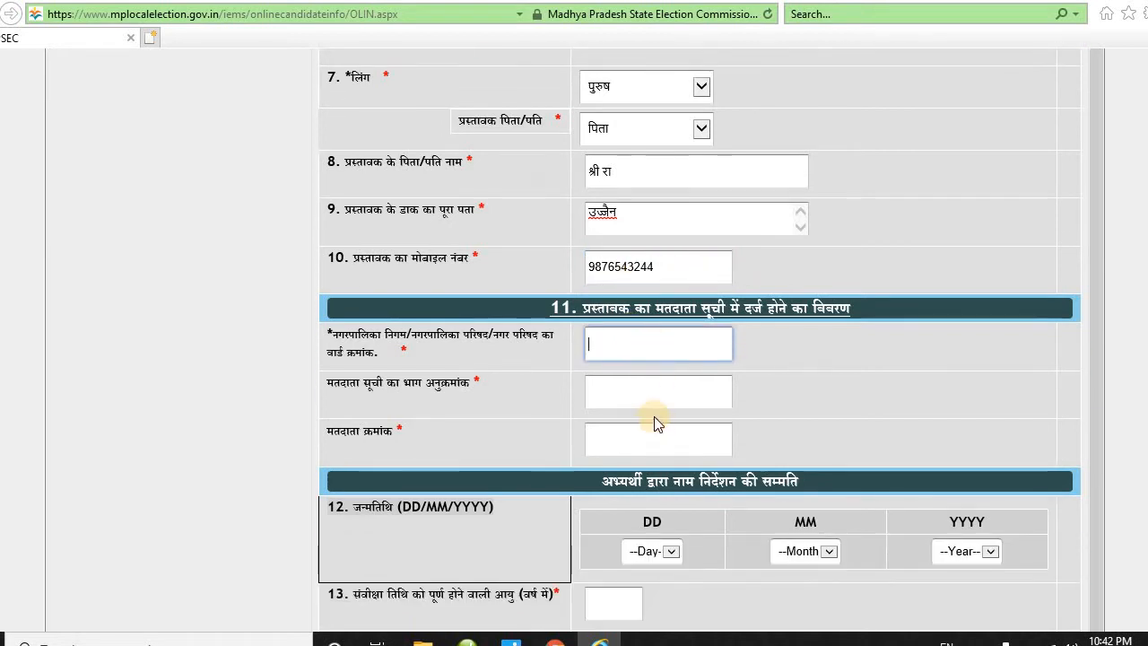
left_click_drag(583, 308, 829, 326)
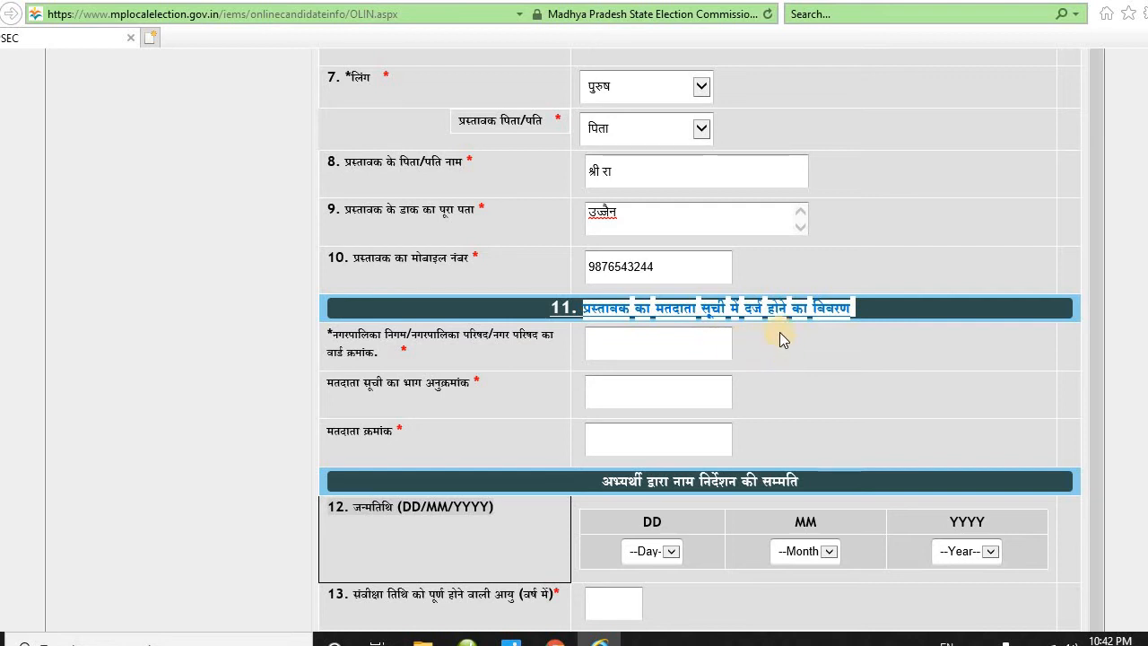
left_click(632, 348)
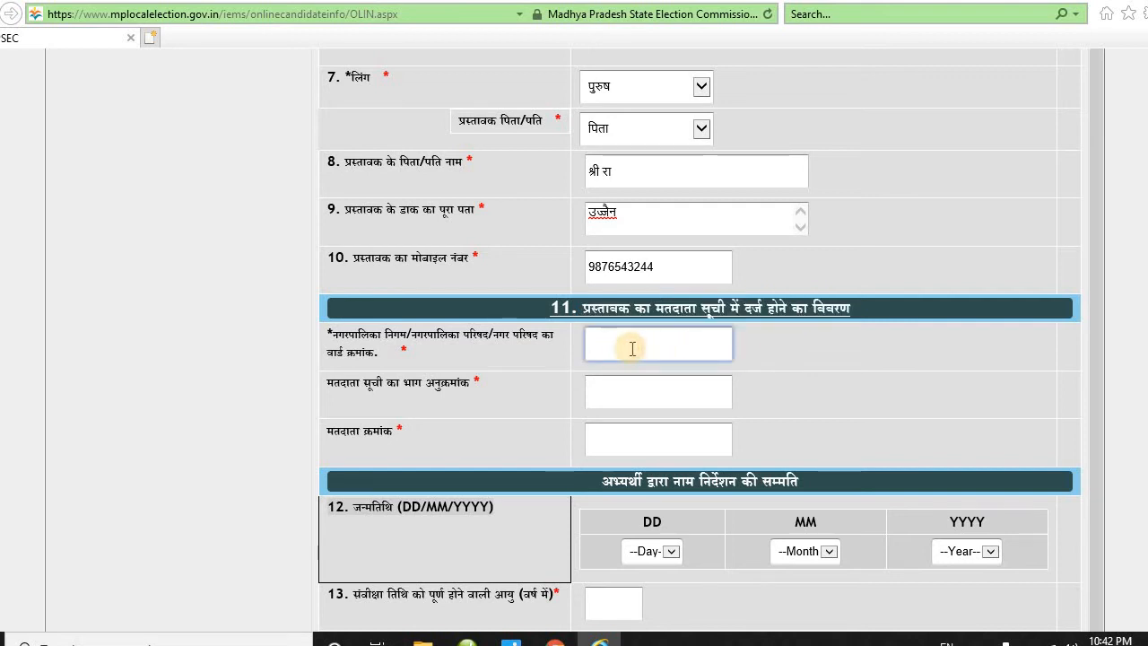
left_click_drag(334, 332, 438, 336)
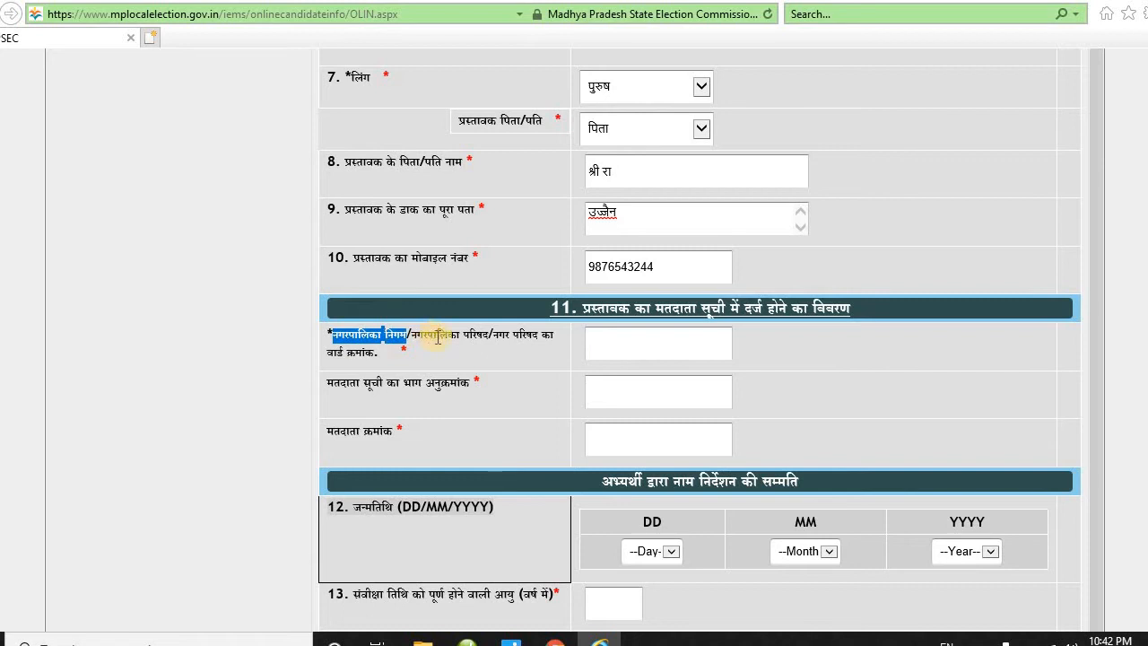
left_click(605, 350)
type("12")
left_click(610, 387)
left_click_drag(405, 384, 469, 383)
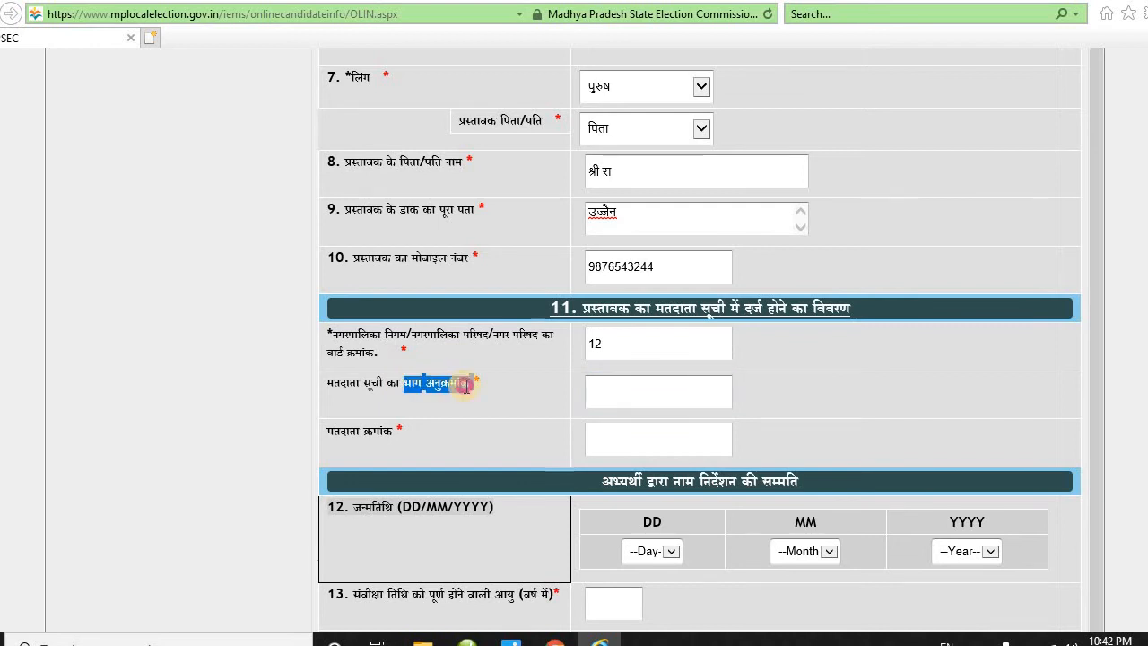
left_click(609, 398)
type("12")
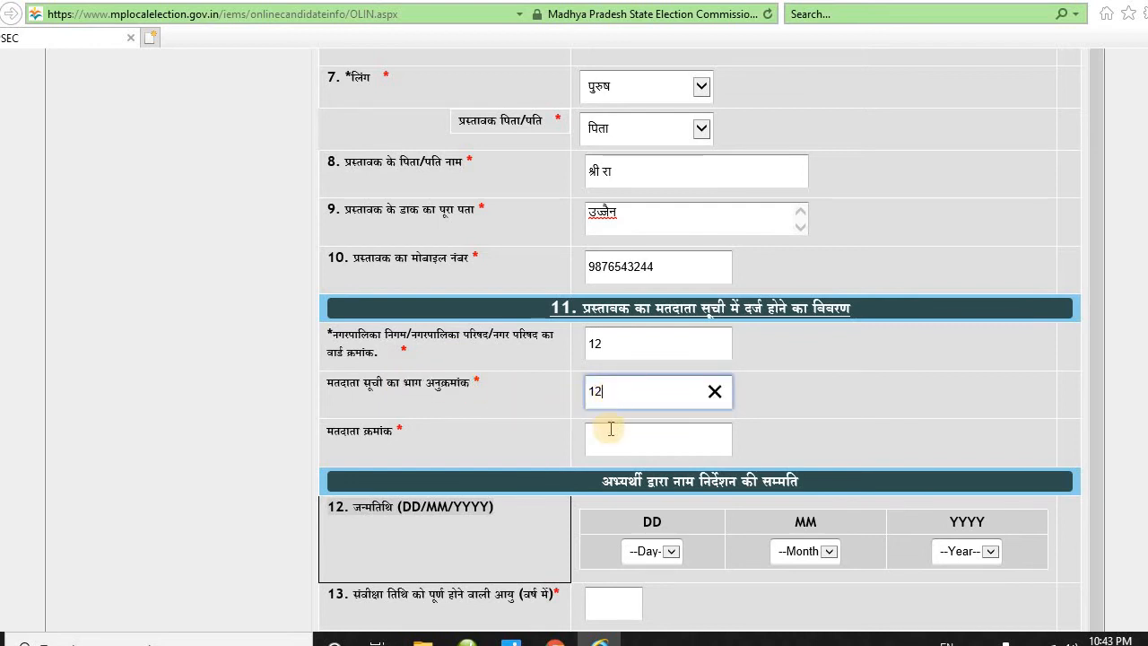
left_click(607, 430)
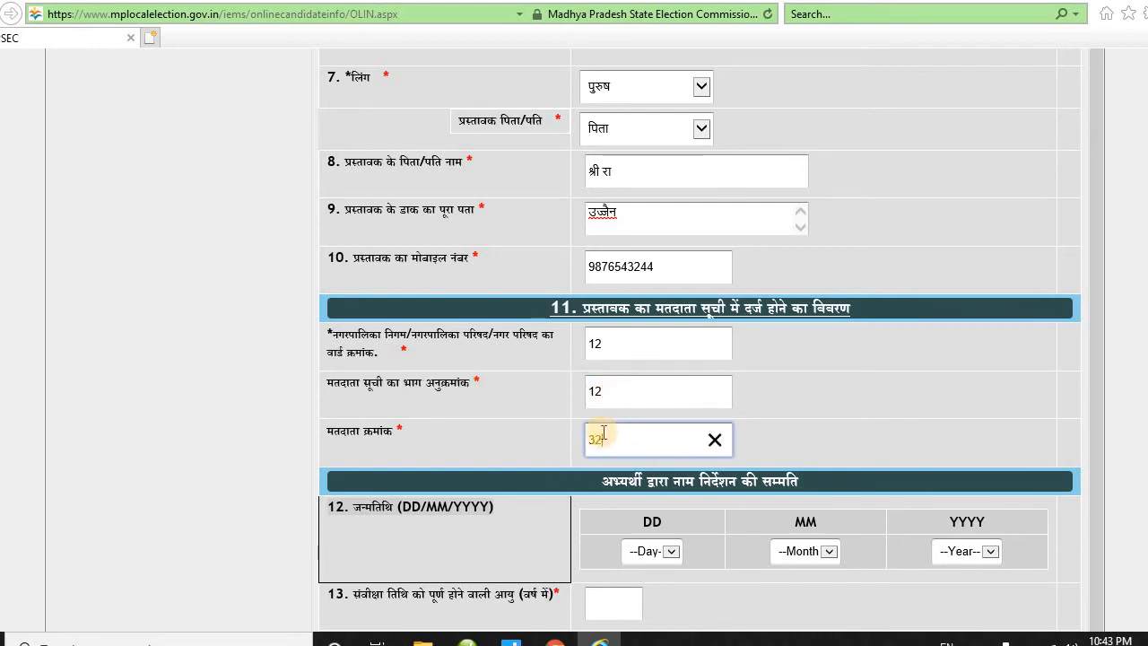
scroll(600, 436, "down", 1)
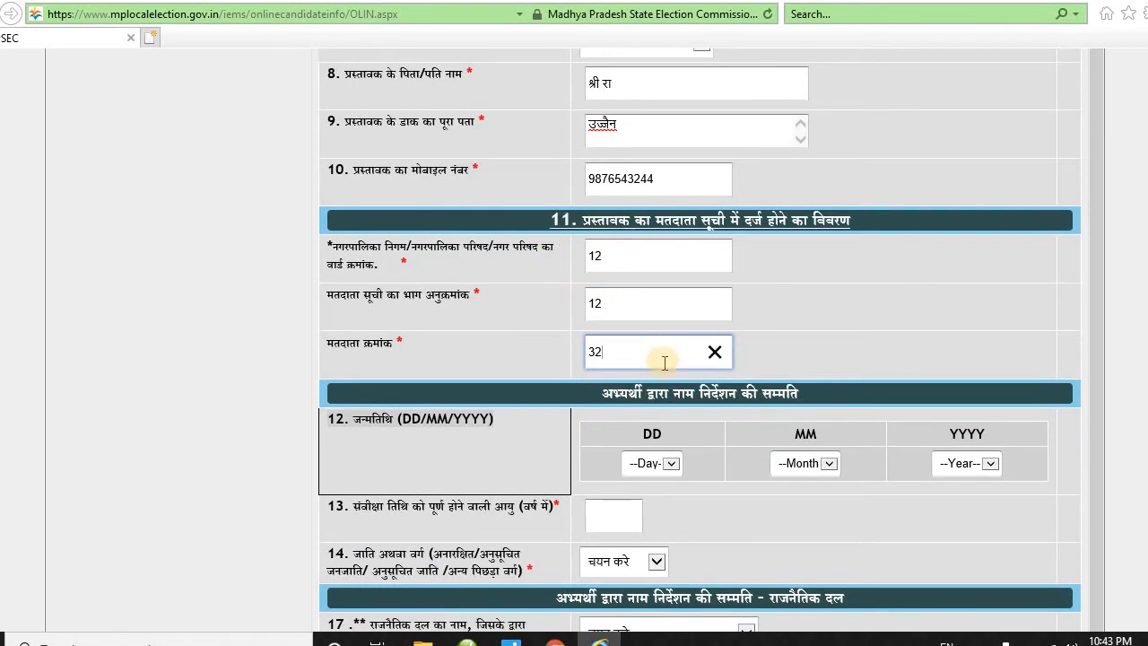
scroll(657, 403, "down", 1)
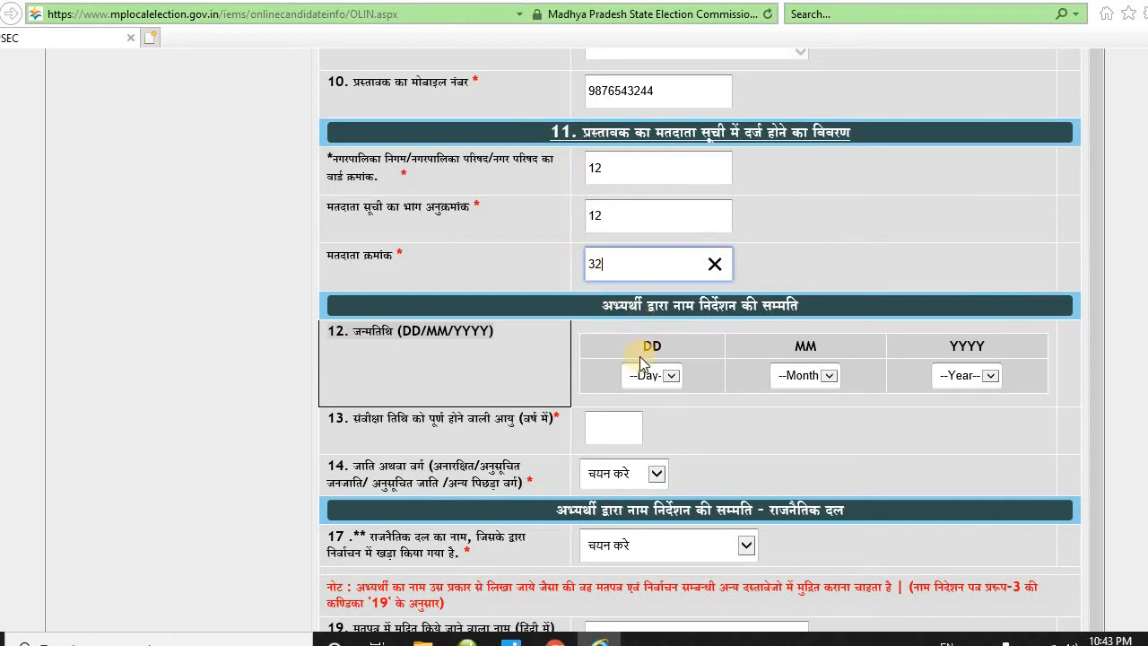
scroll(640, 356, "down", 2)
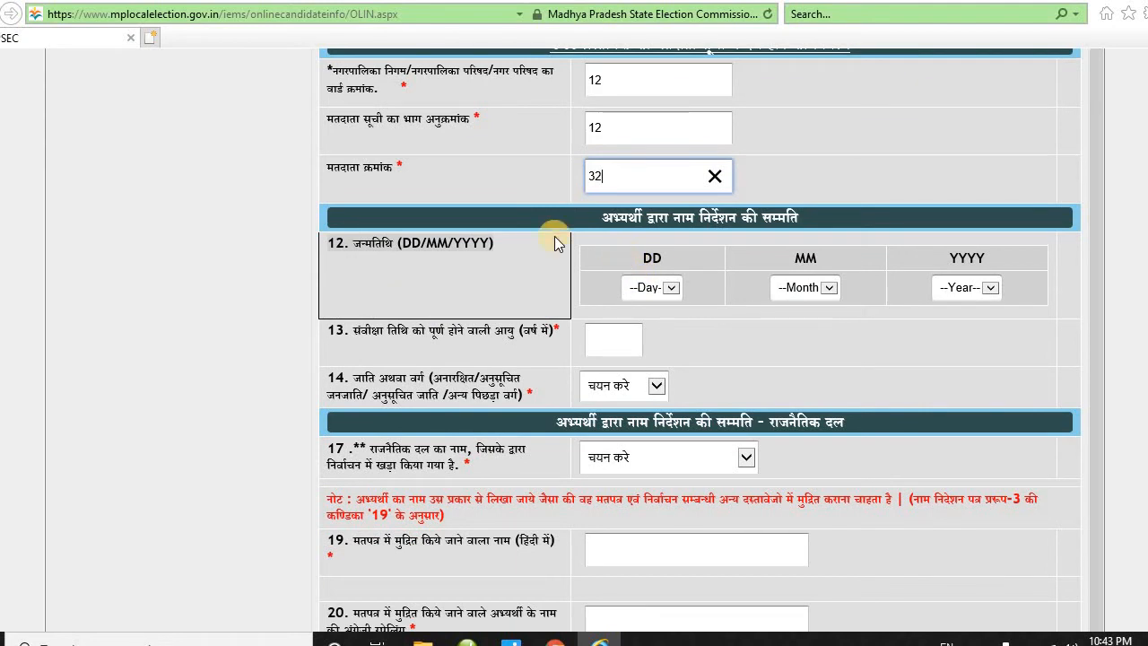
left_click_drag(607, 215, 793, 243)
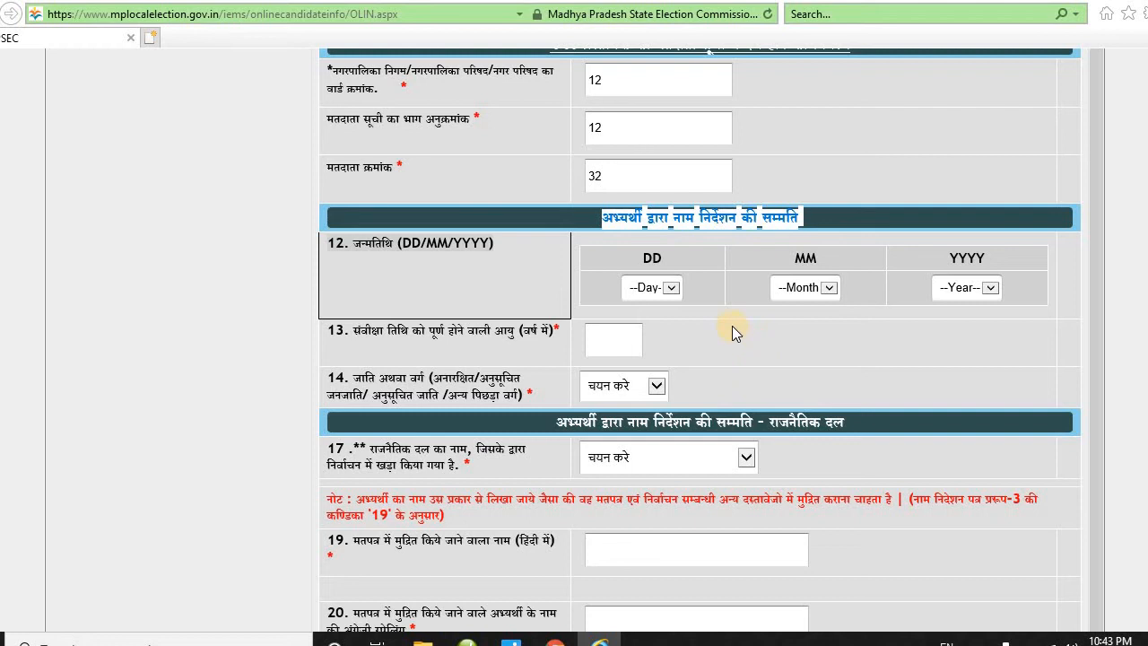
left_click(677, 296)
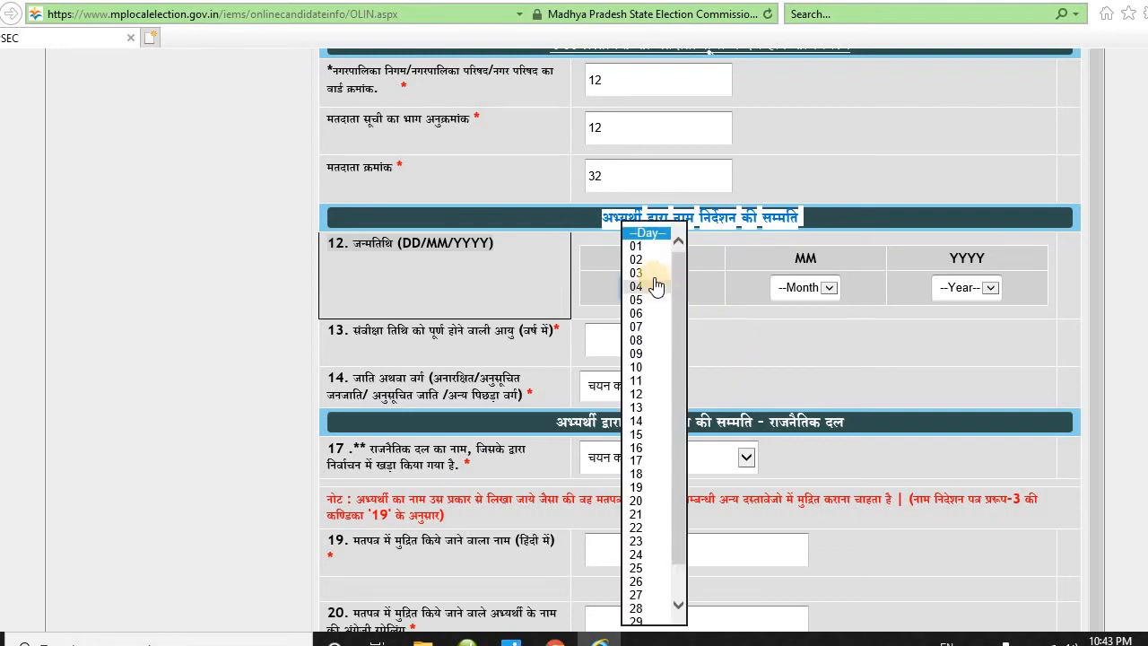
left_click(671, 285)
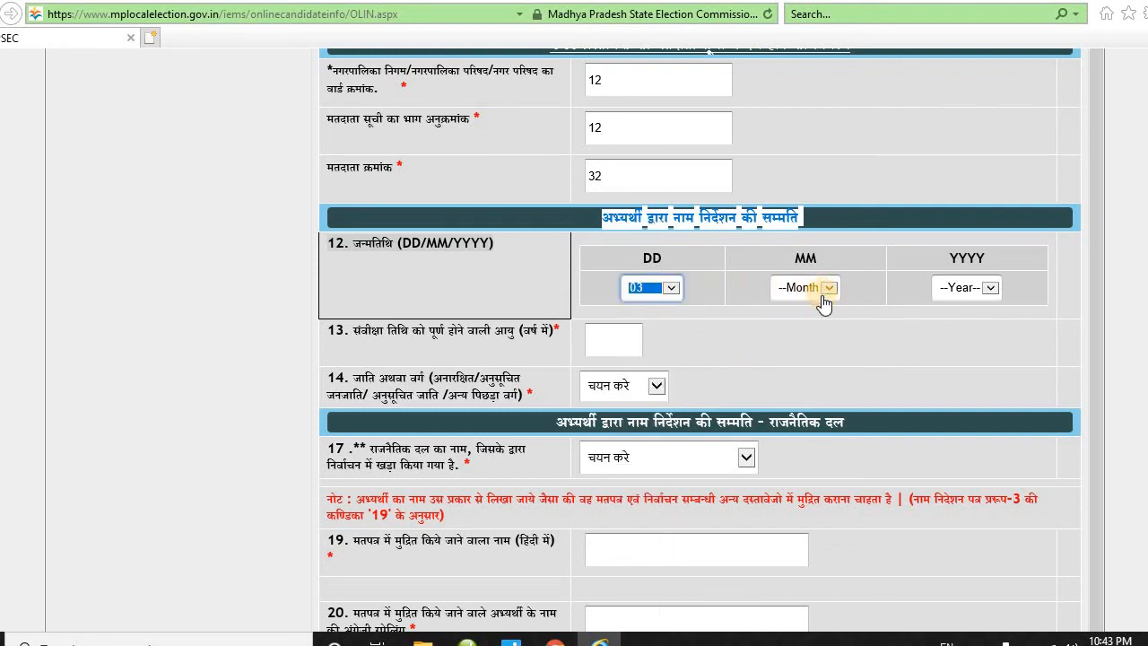
left_click(825, 292)
left_click(800, 311)
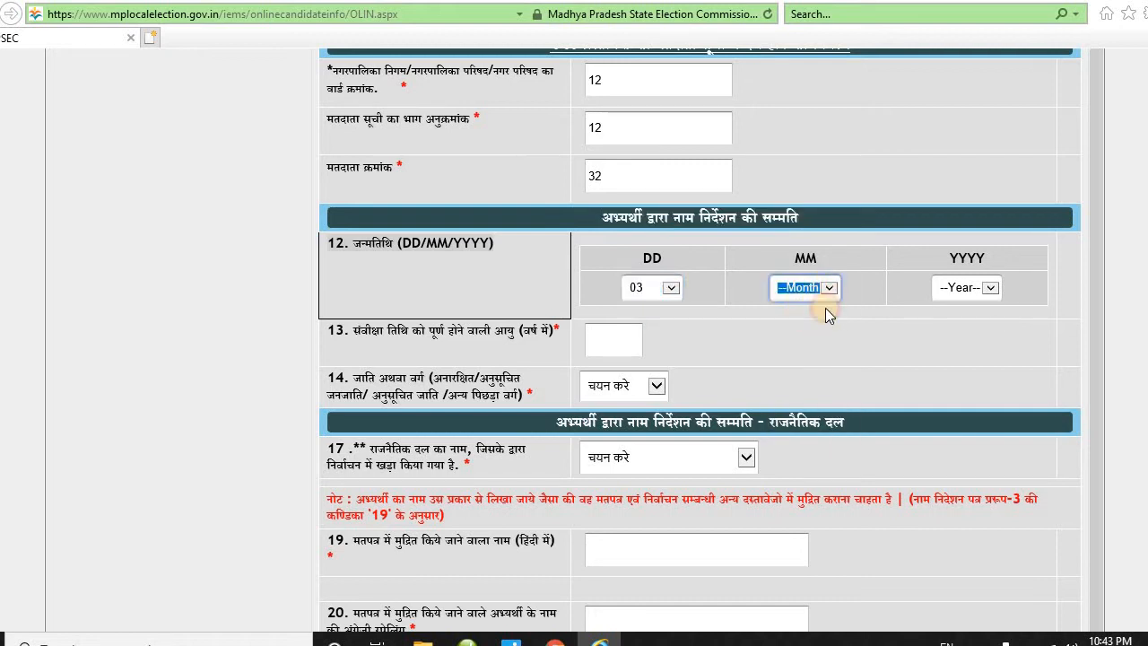
left_click(829, 296)
left_click(801, 328)
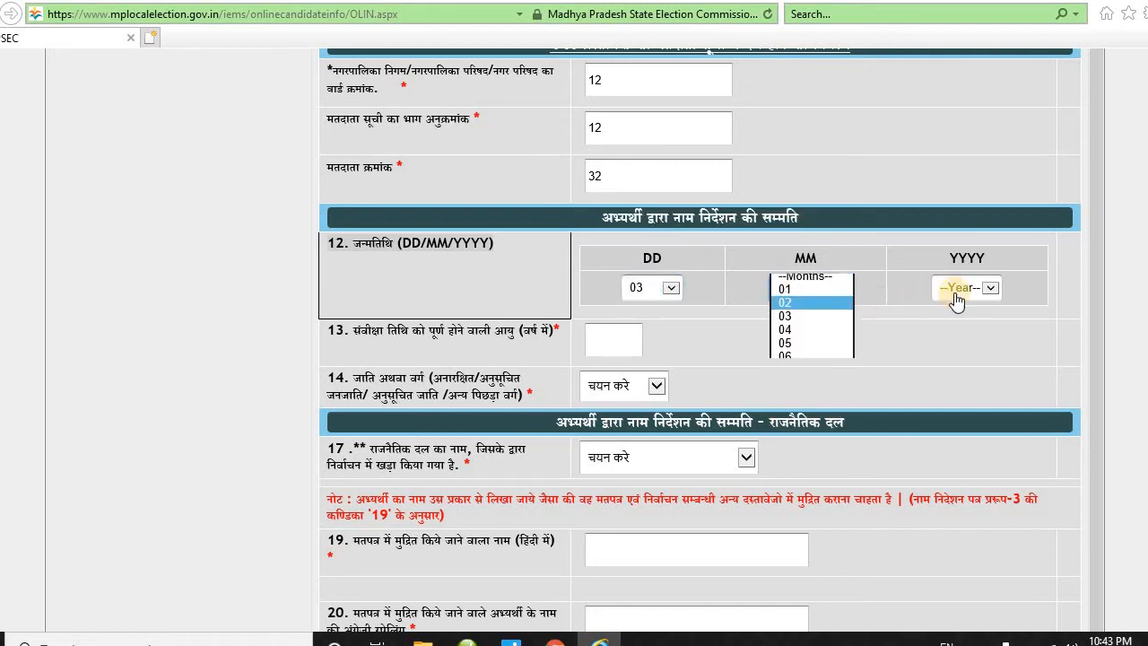
left_click(993, 291)
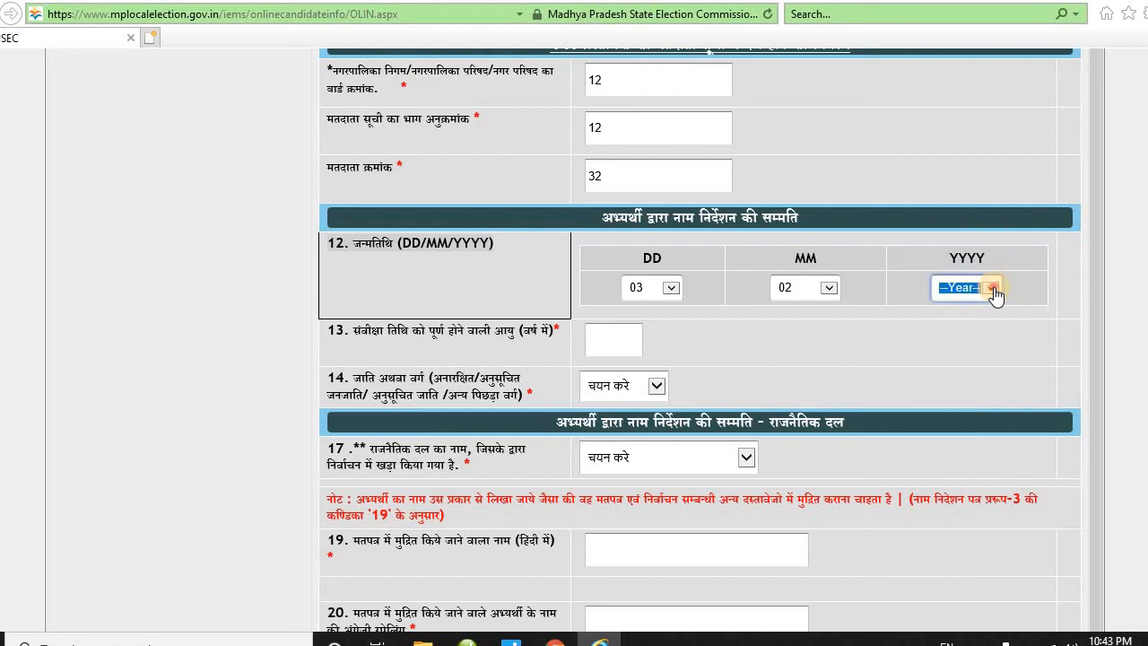
left_click(991, 289)
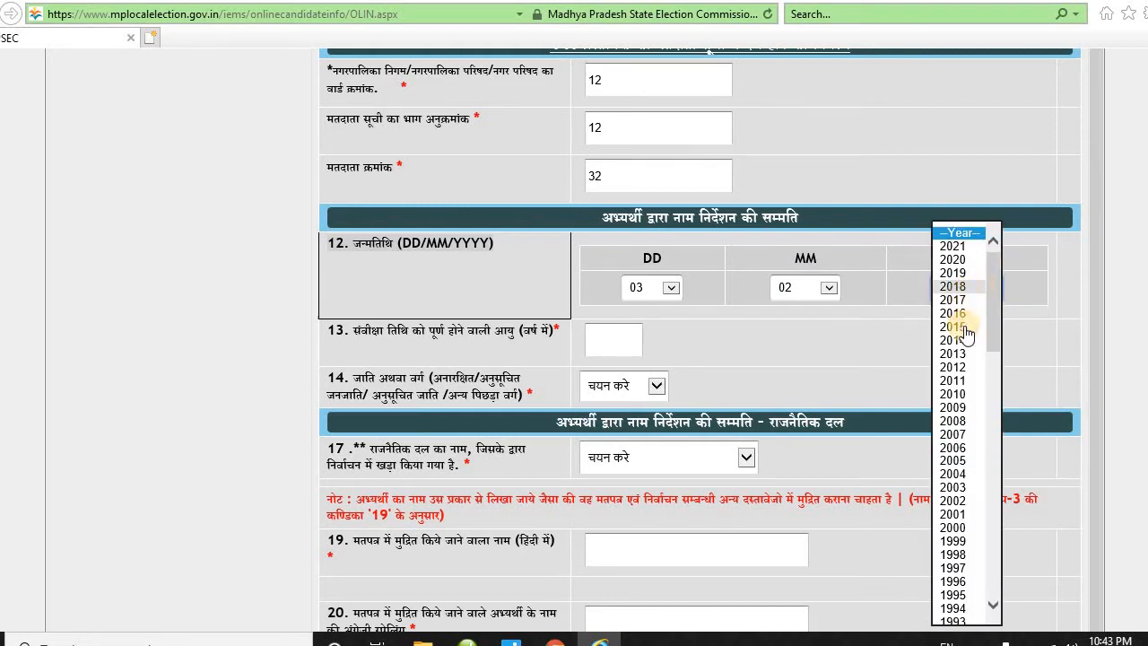
scroll(973, 492, "down", 1)
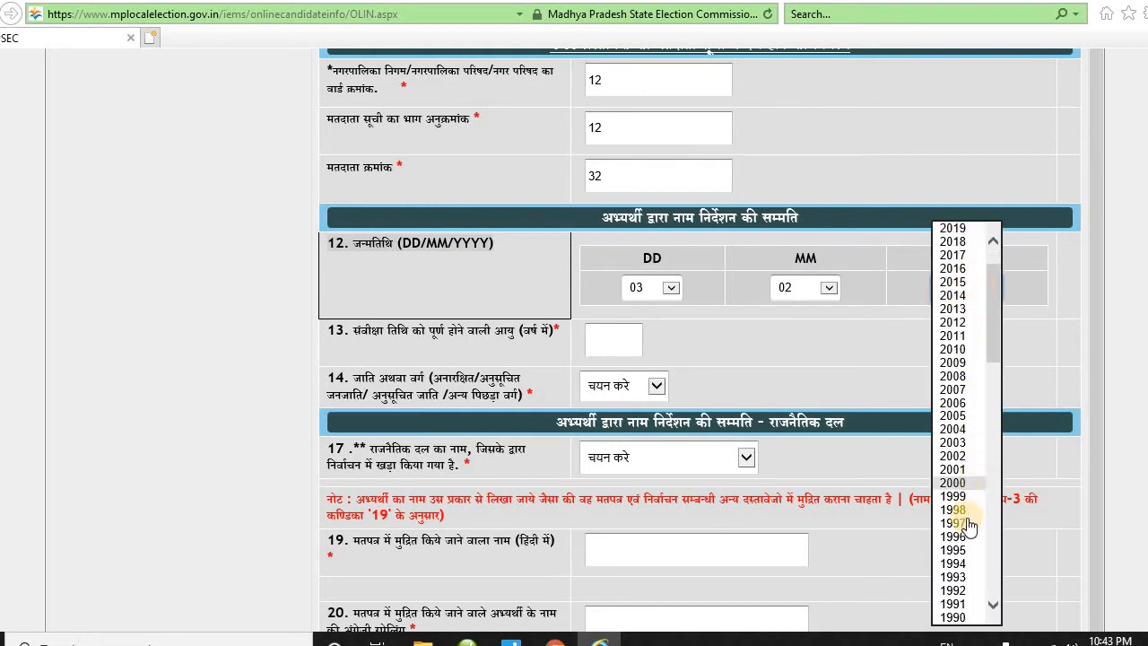
left_click(956, 578)
- Enter 25 as the candidate's age on the scrutiny date
scroll(639, 383, "down", 1)
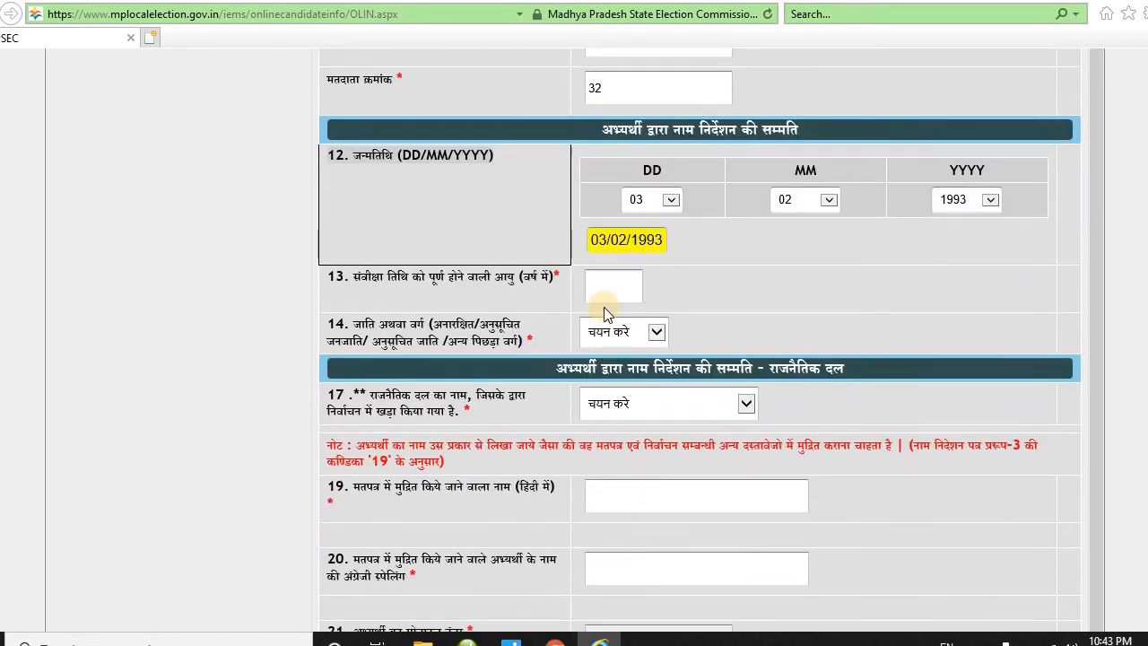
left_click(612, 282)
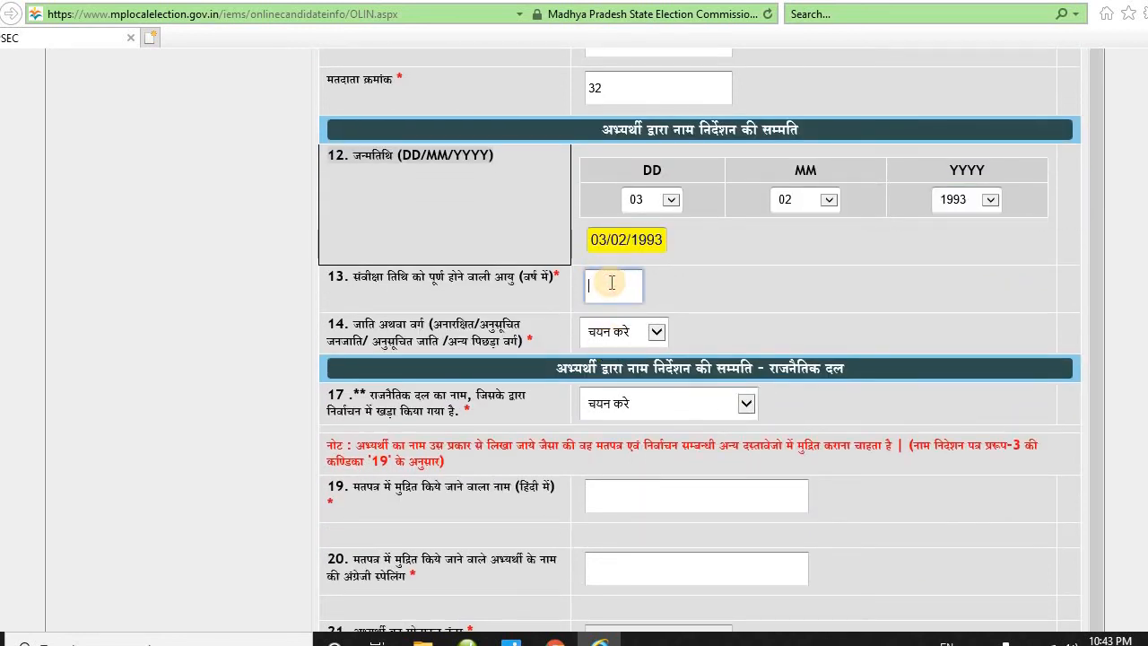
type("25")
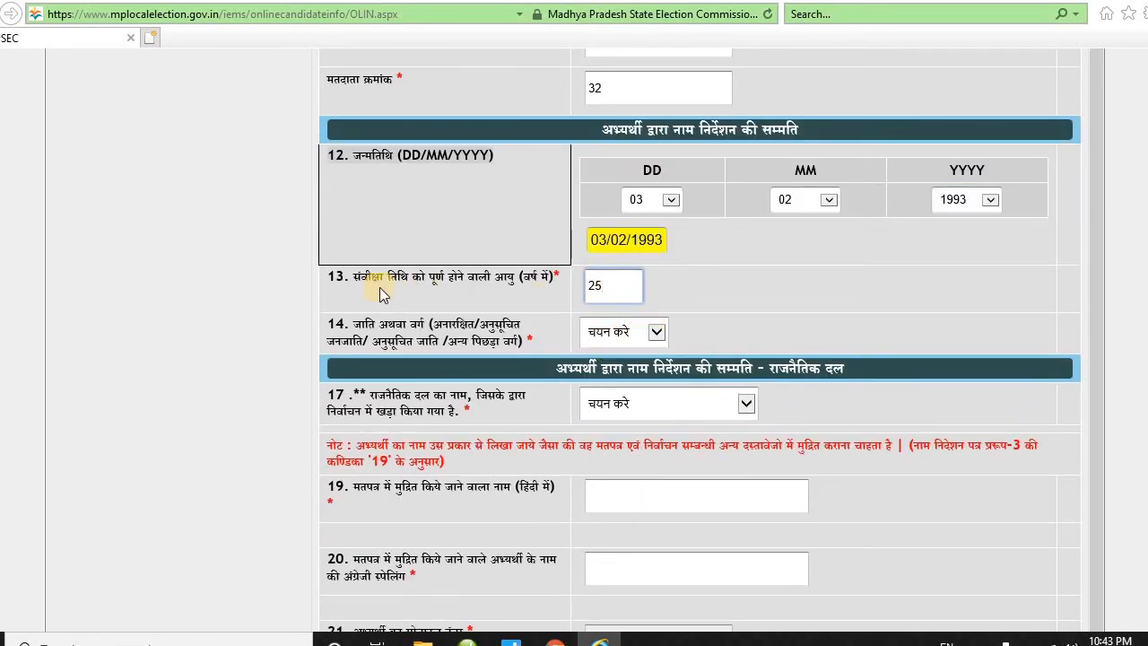
left_click_drag(361, 278, 511, 288)
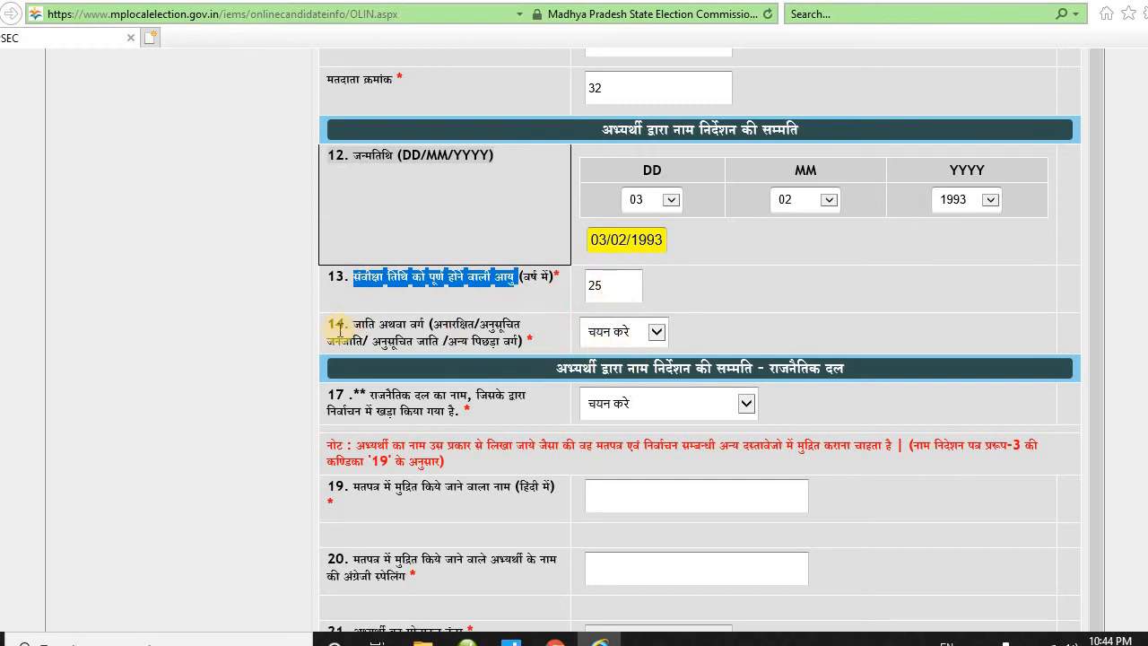
- Set the caste category to SC
left_click_drag(329, 324, 392, 332)
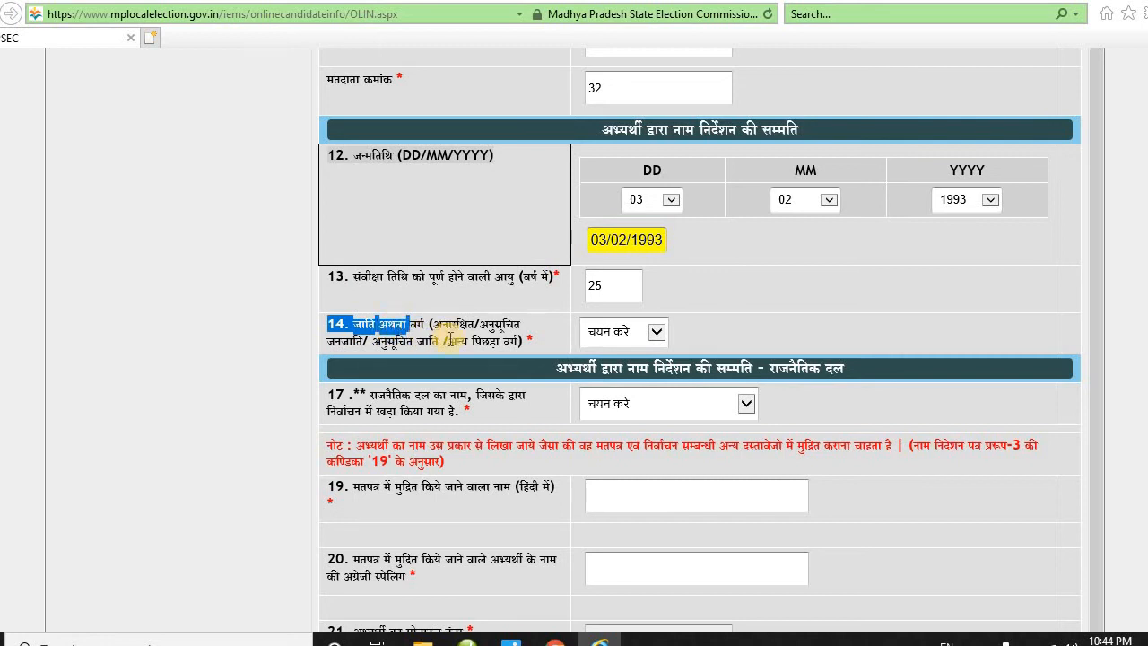
left_click(656, 332)
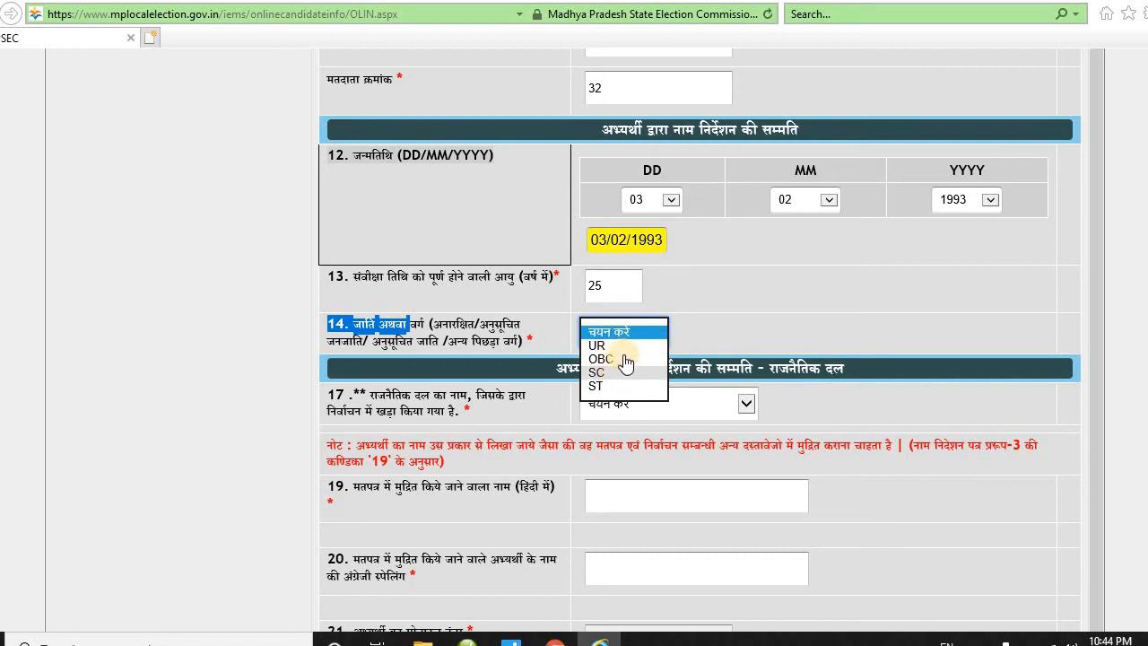
left_click(618, 359)
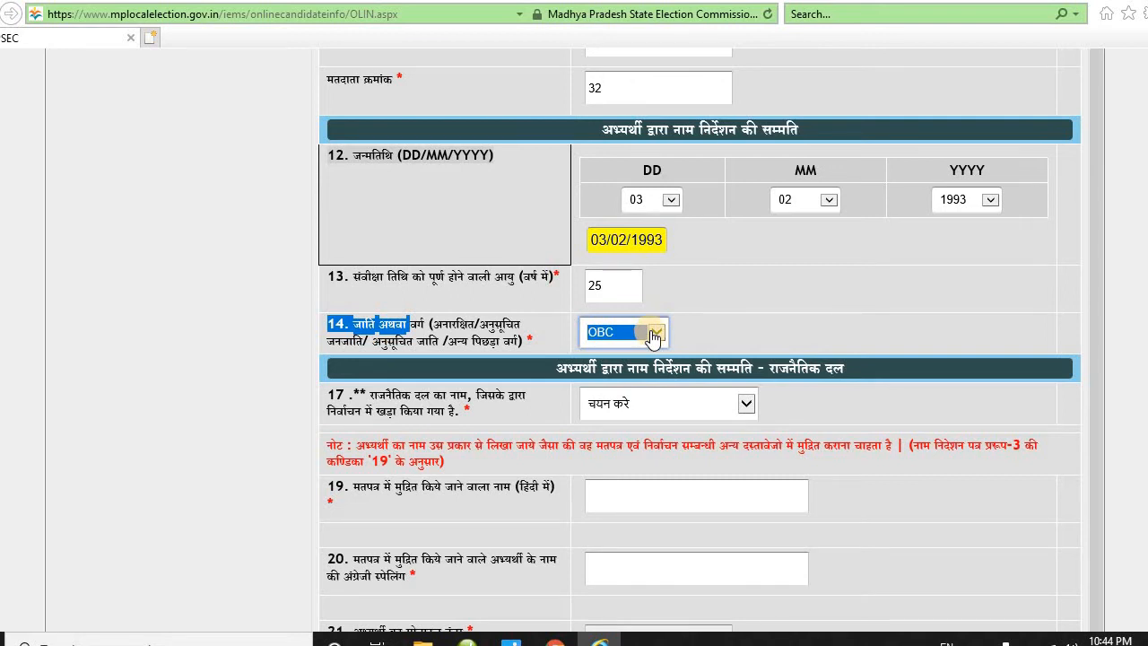
left_click(654, 333)
left_click(633, 357)
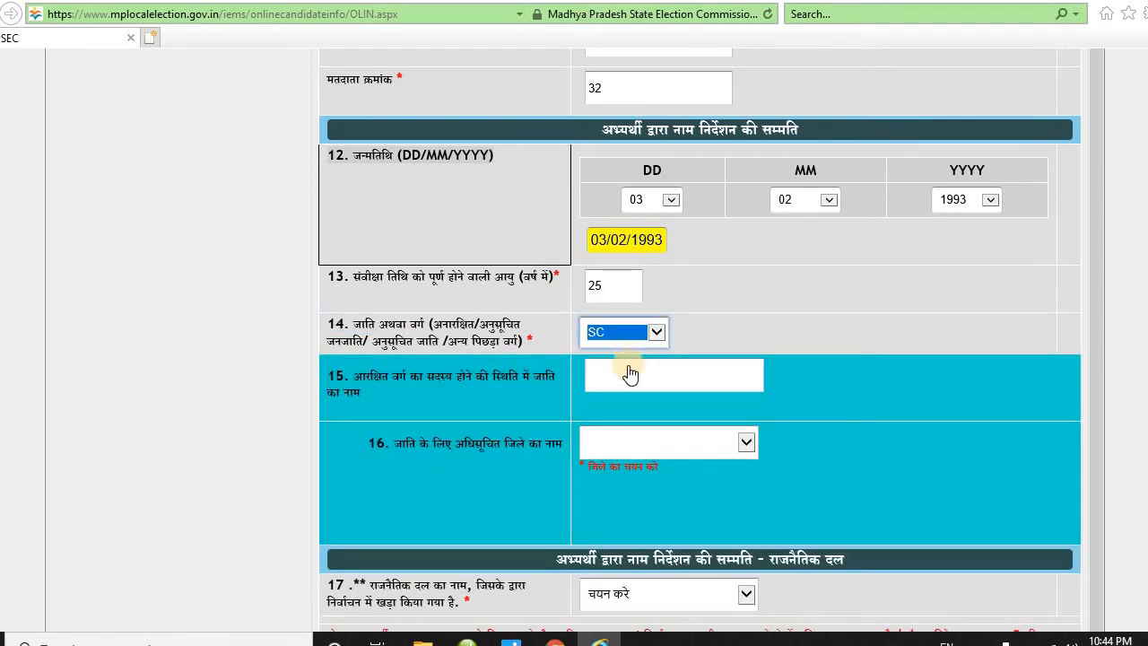
- Enter caste name श्रीमे and choose सीधी as the notifying district
left_click(625, 370)
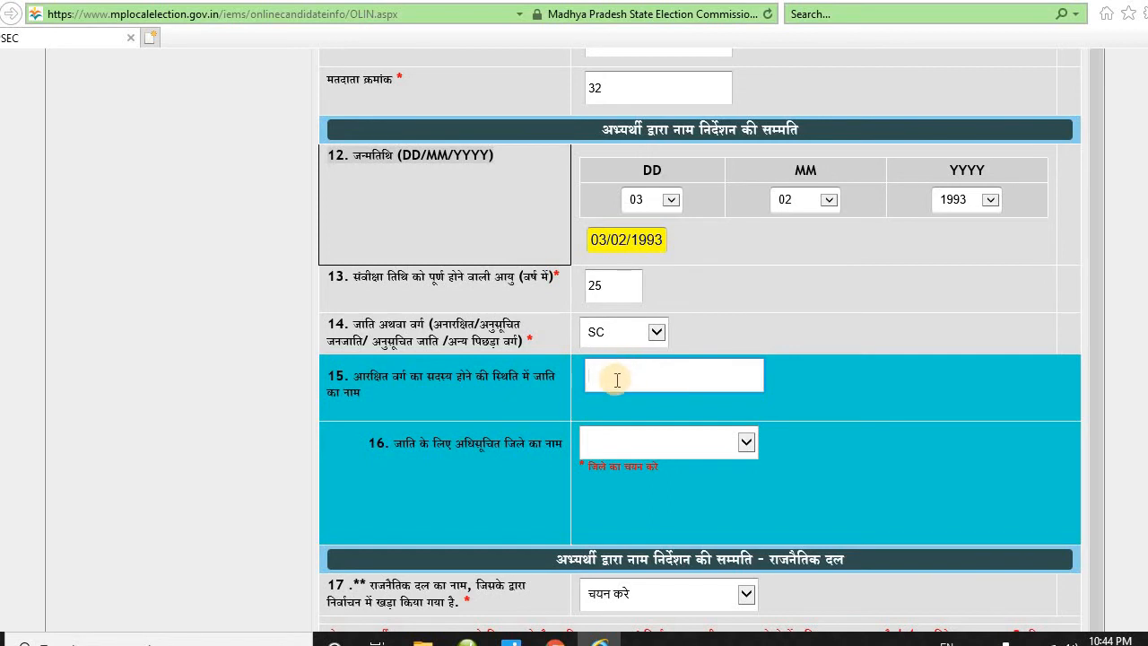
type("shreeme")
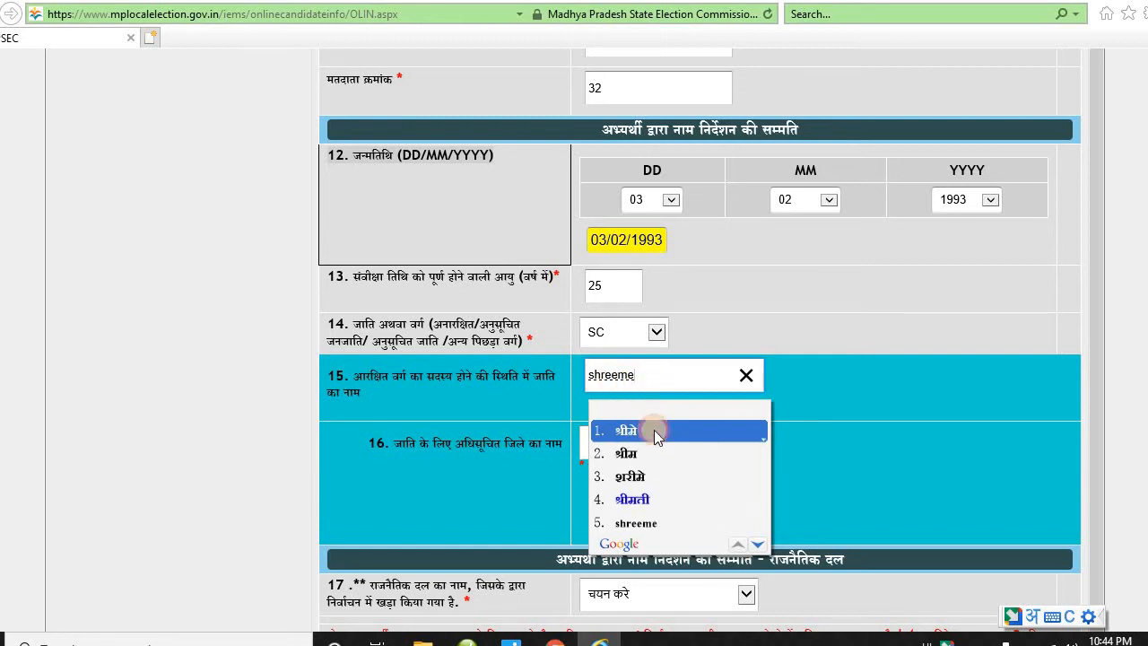
left_click(654, 431)
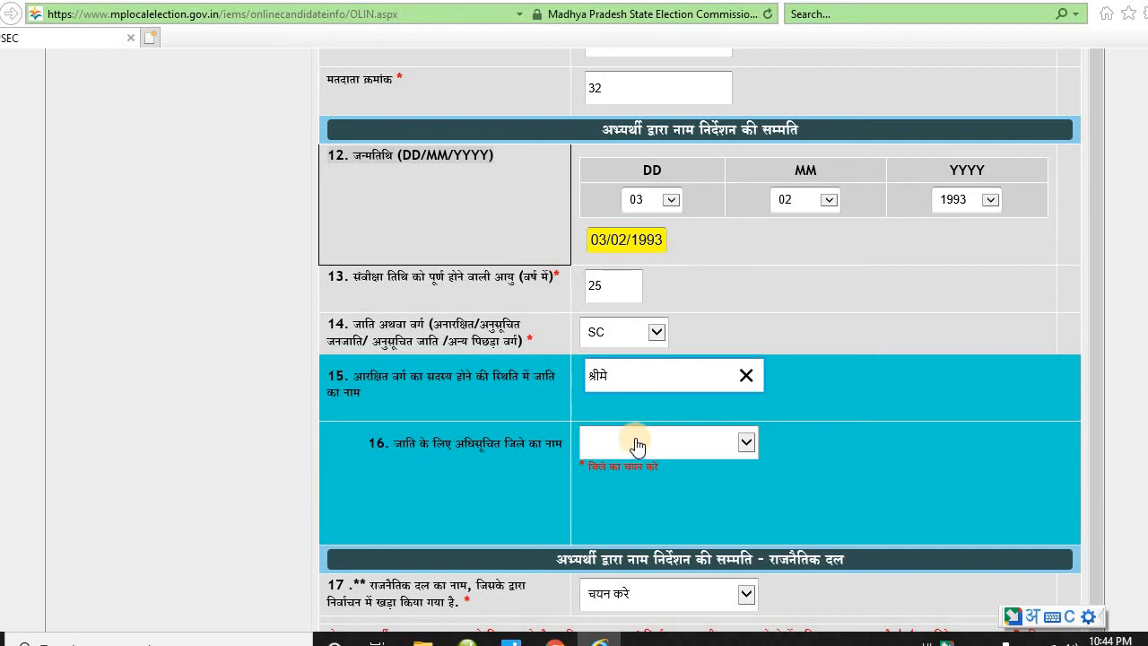
left_click(636, 444)
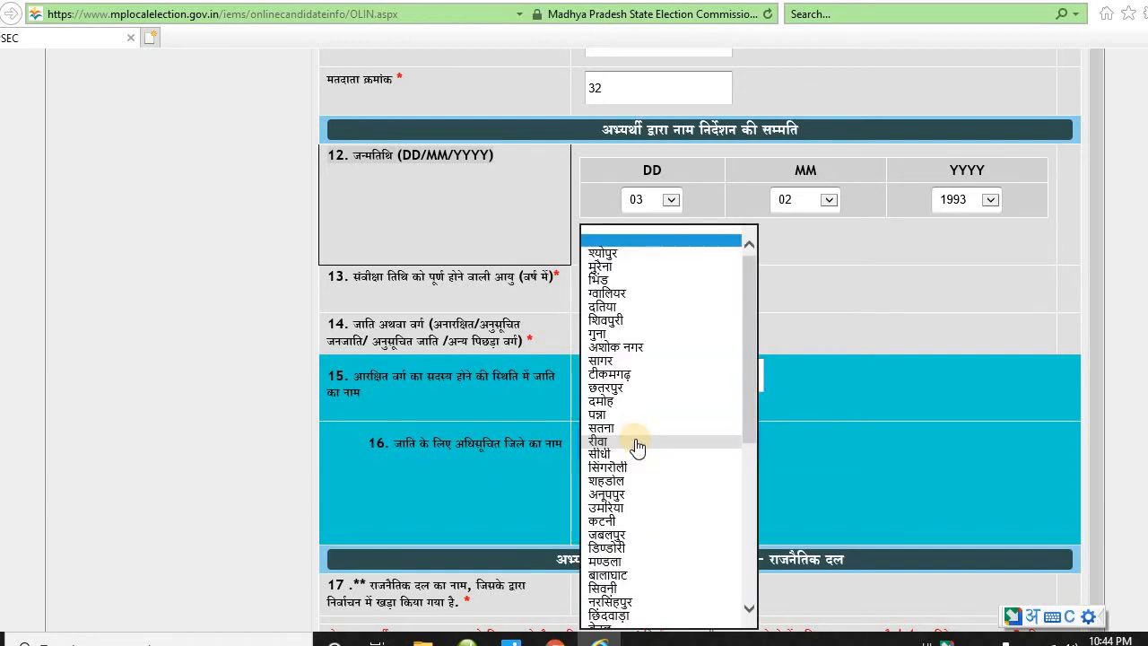
left_click(639, 454)
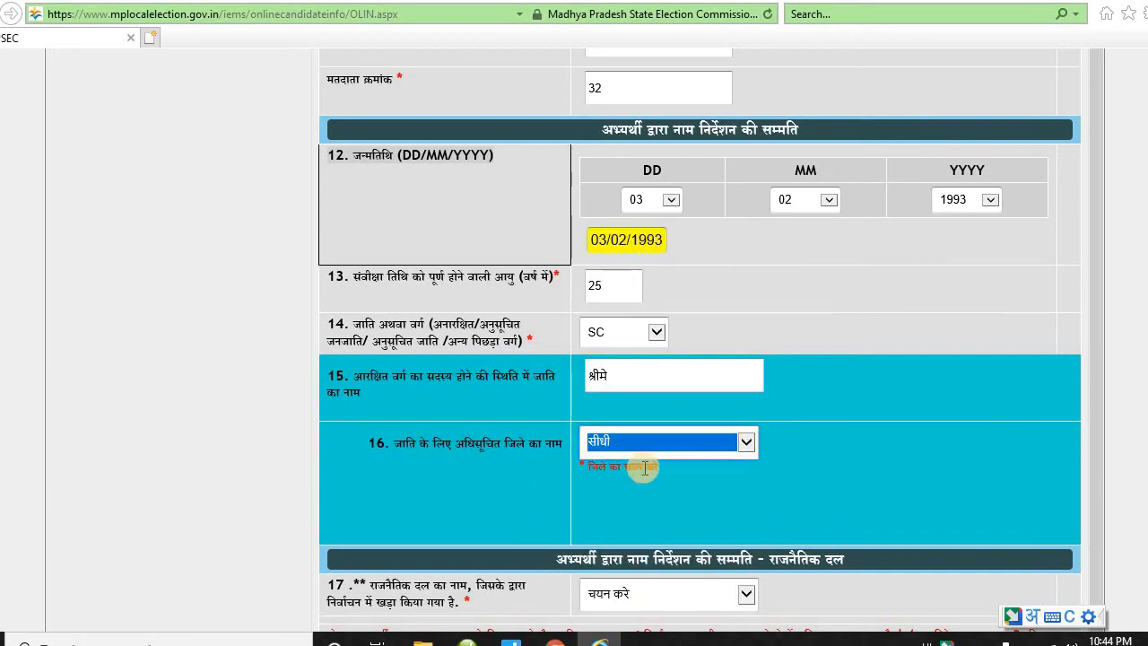
left_click(651, 503)
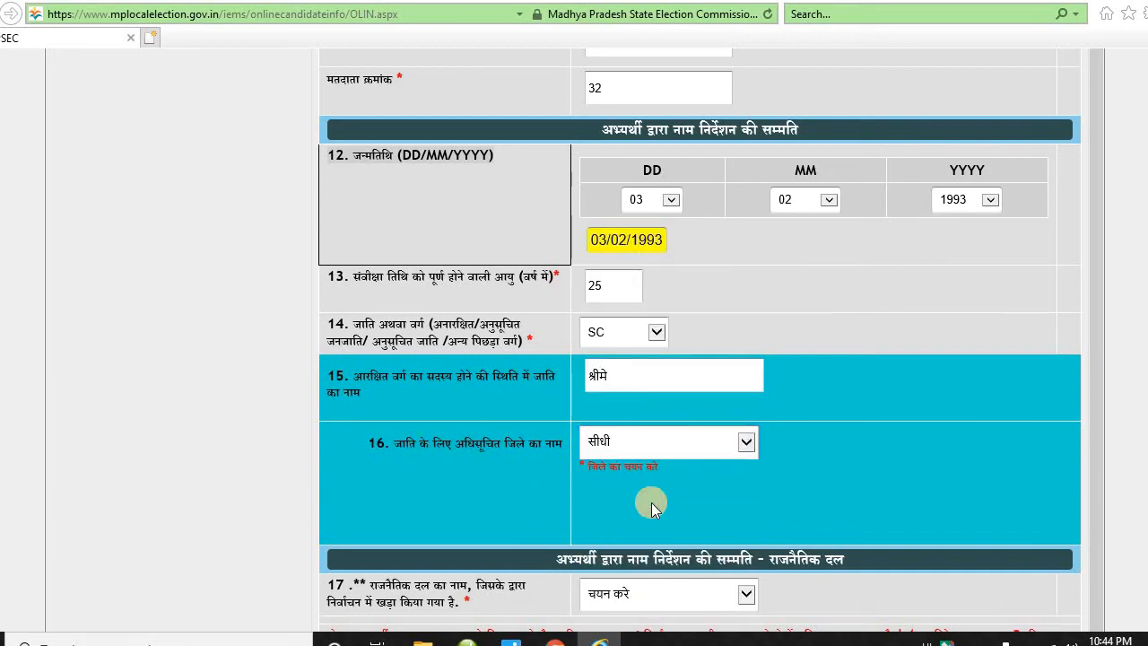
scroll(651, 503, "down", 3)
- Select निर्दलीय as the candidate's party
scroll(650, 483, "down", 3)
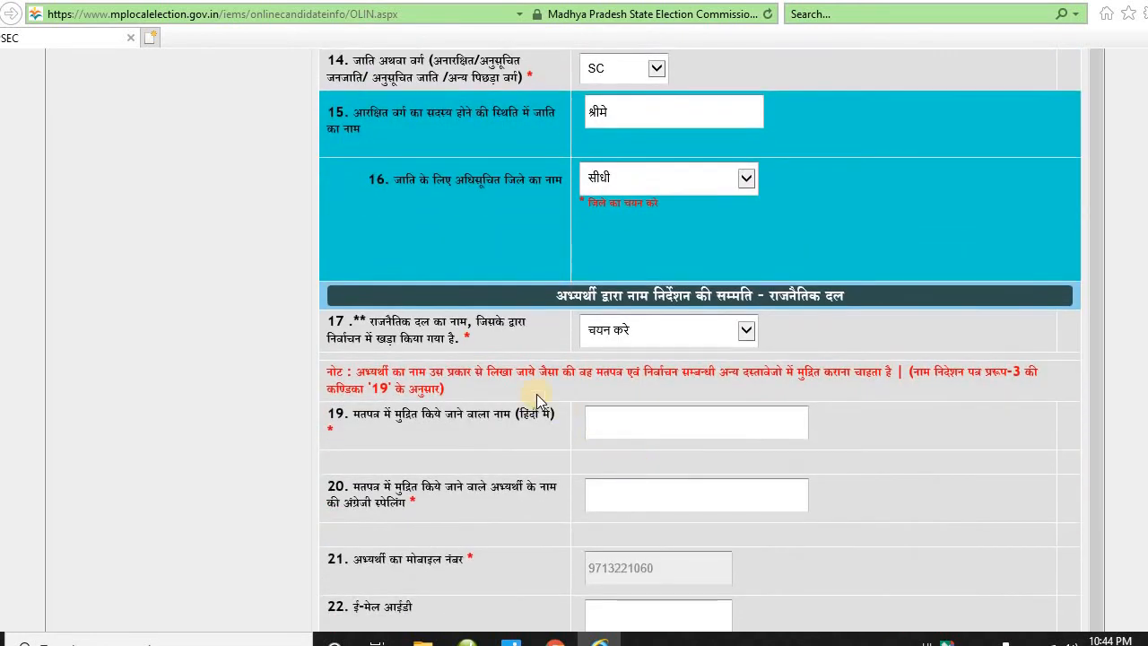
left_click_drag(551, 300, 849, 303)
left_click(804, 336)
left_click(504, 375)
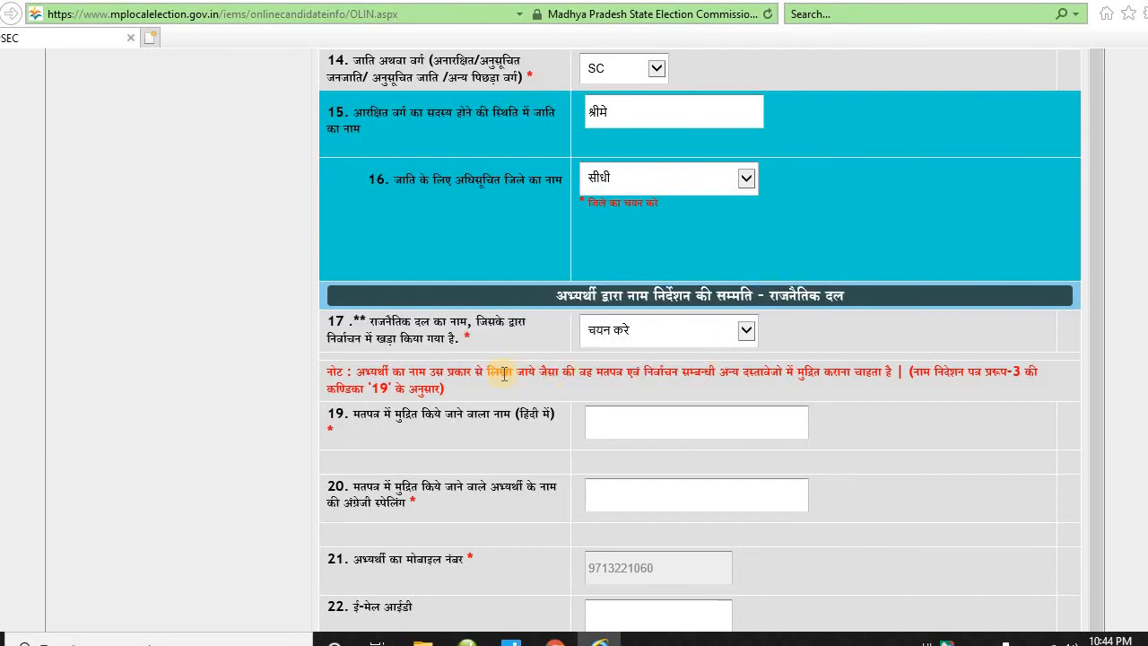
left_click(742, 336)
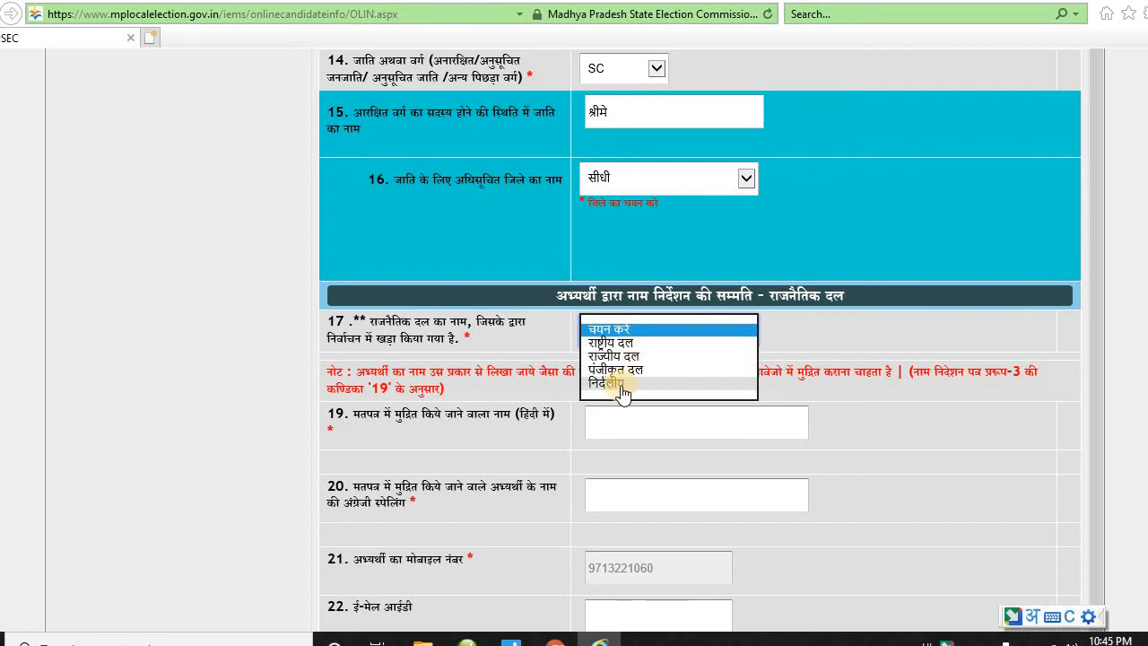
left_click(622, 384)
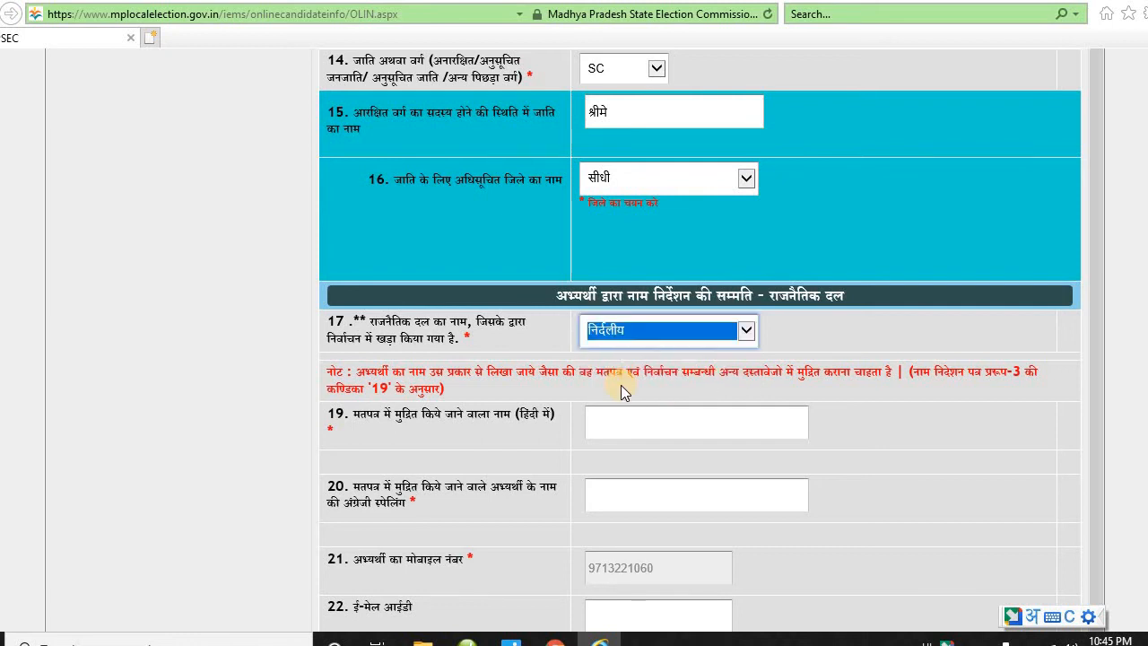
- Choose टेबल पंखा, गाड़ी and गैस स्टोव as preferred symbols 1, 2 and 3
scroll(724, 371, "down", 3)
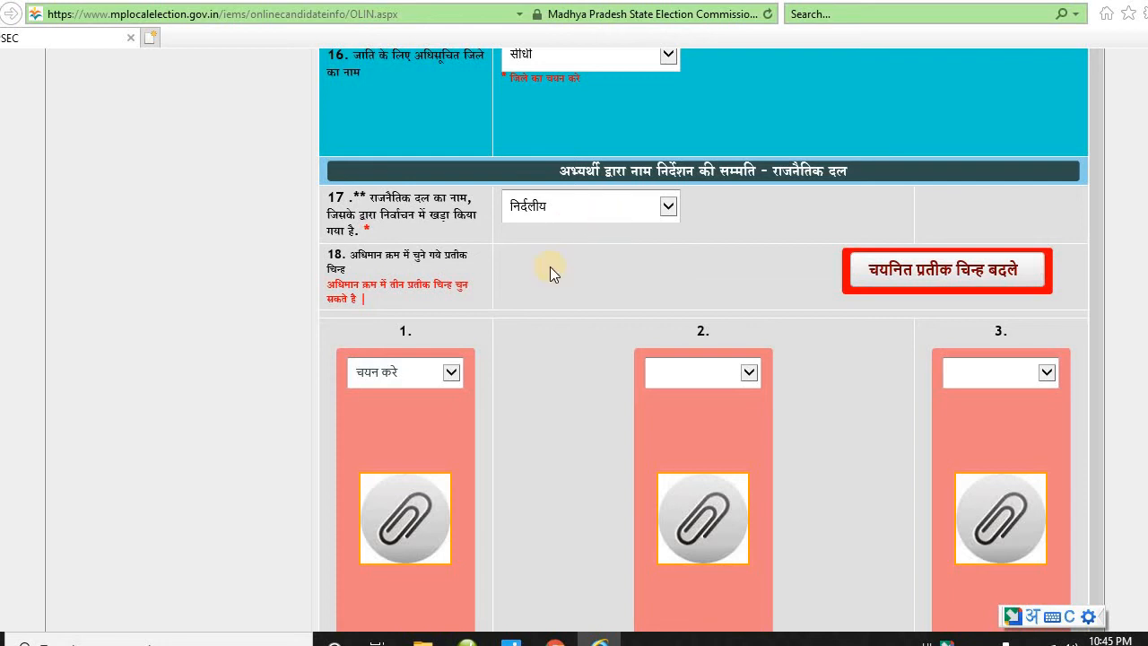
scroll(453, 368, "down", 2)
left_click_drag(354, 167, 516, 221)
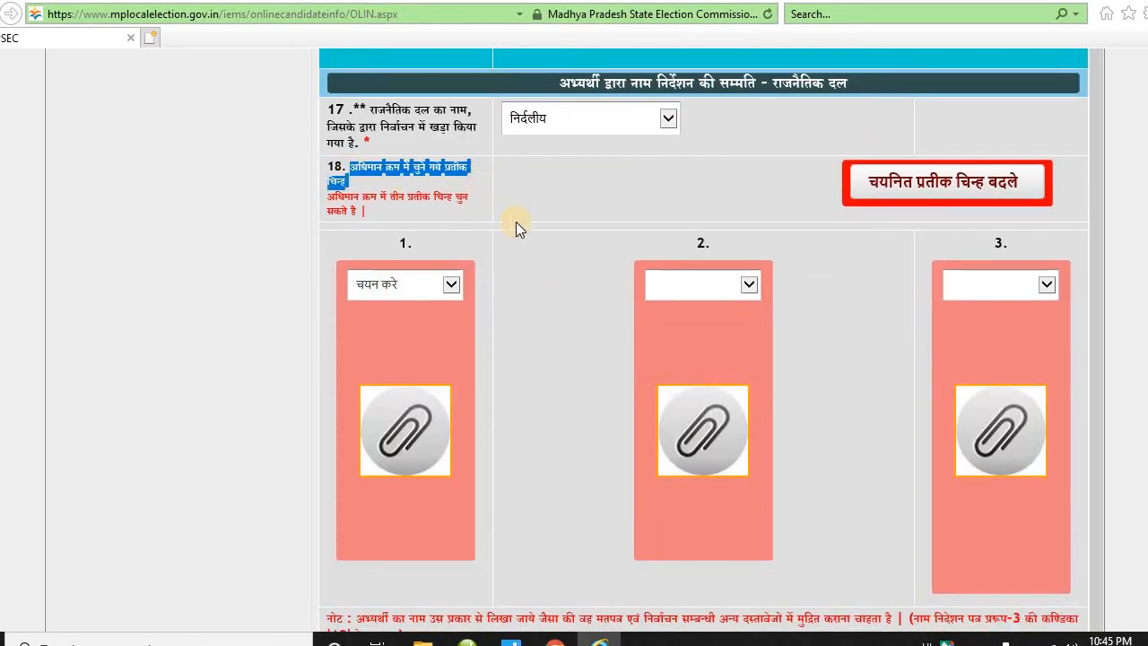
left_click(455, 294)
left_click(748, 284)
left_click(748, 284)
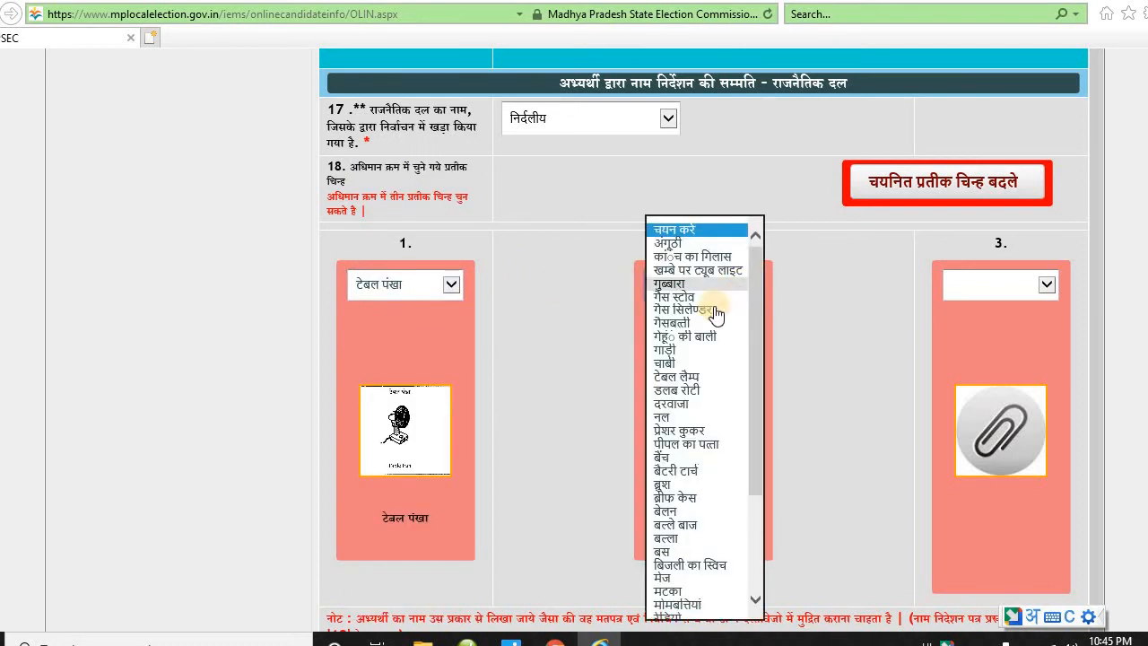
left_click(678, 350)
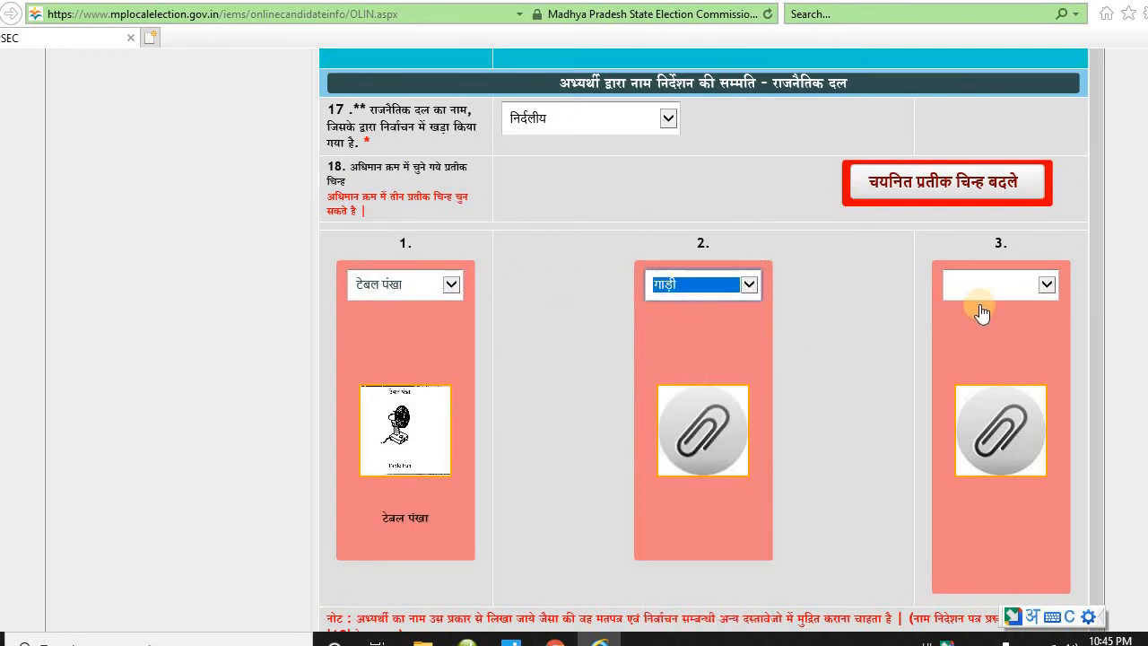
left_click(1046, 284)
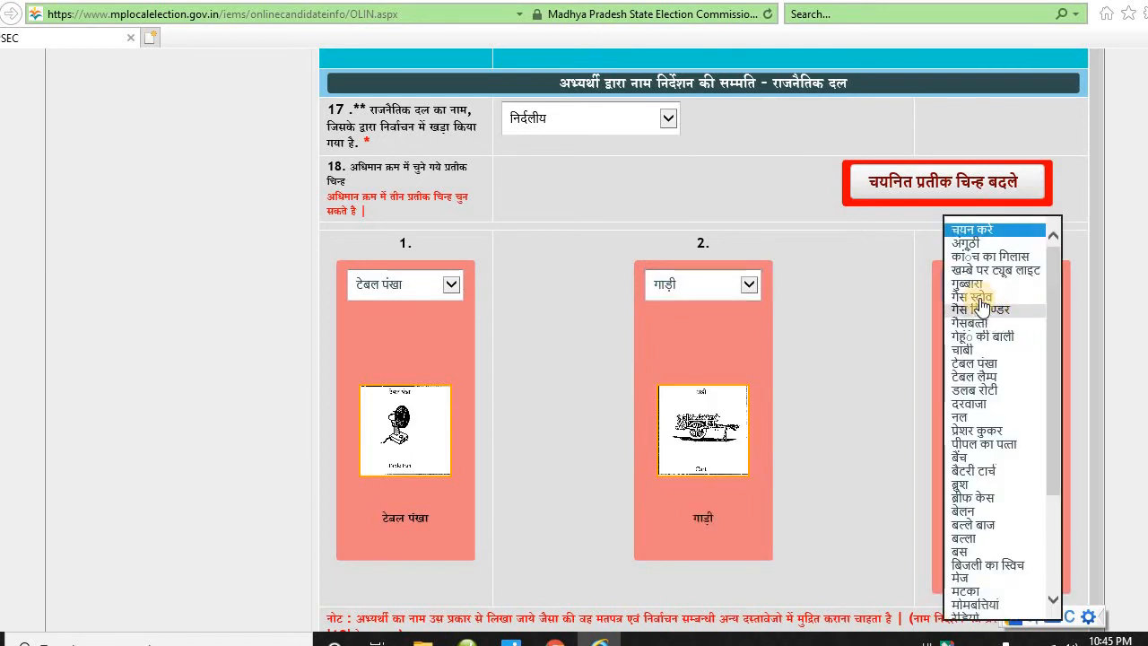
left_click(980, 299)
scroll(529, 386, "down", 2)
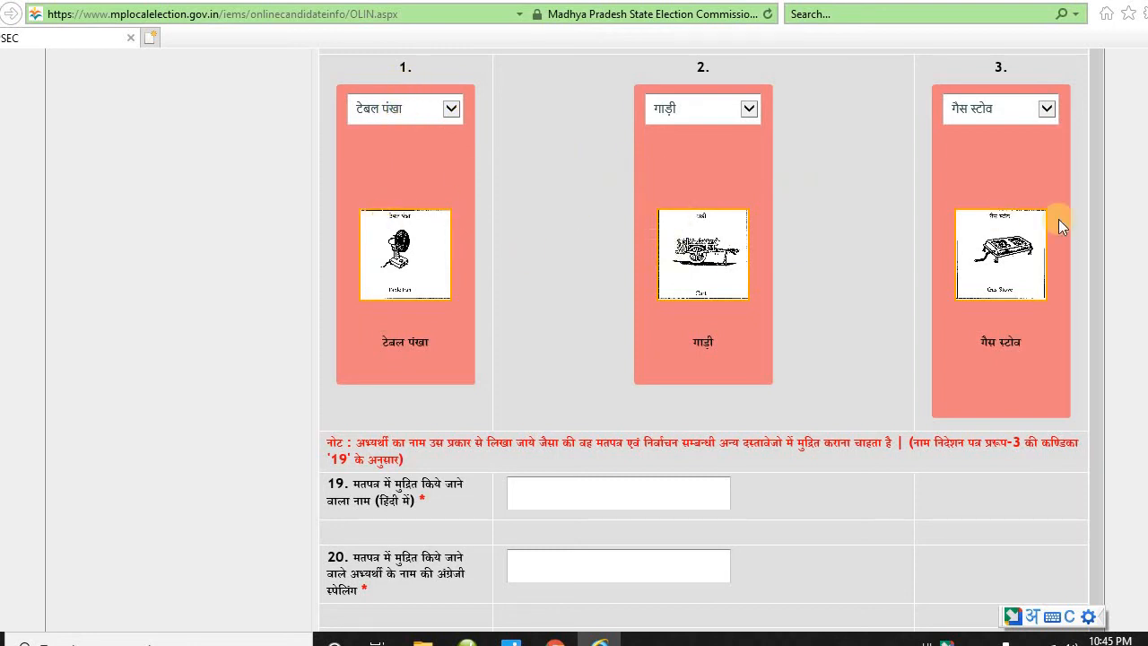
- Type the candidate's ballot name in Hindi into field 19 using transliteration
scroll(987, 291, "down", 2)
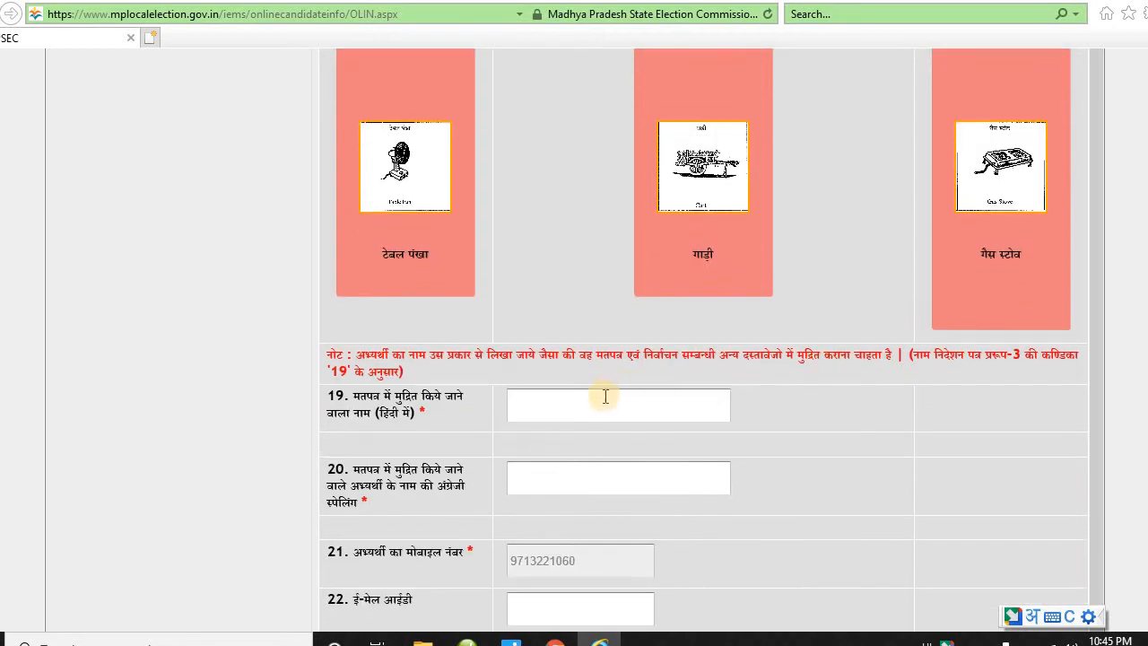
left_click_drag(344, 395, 534, 415)
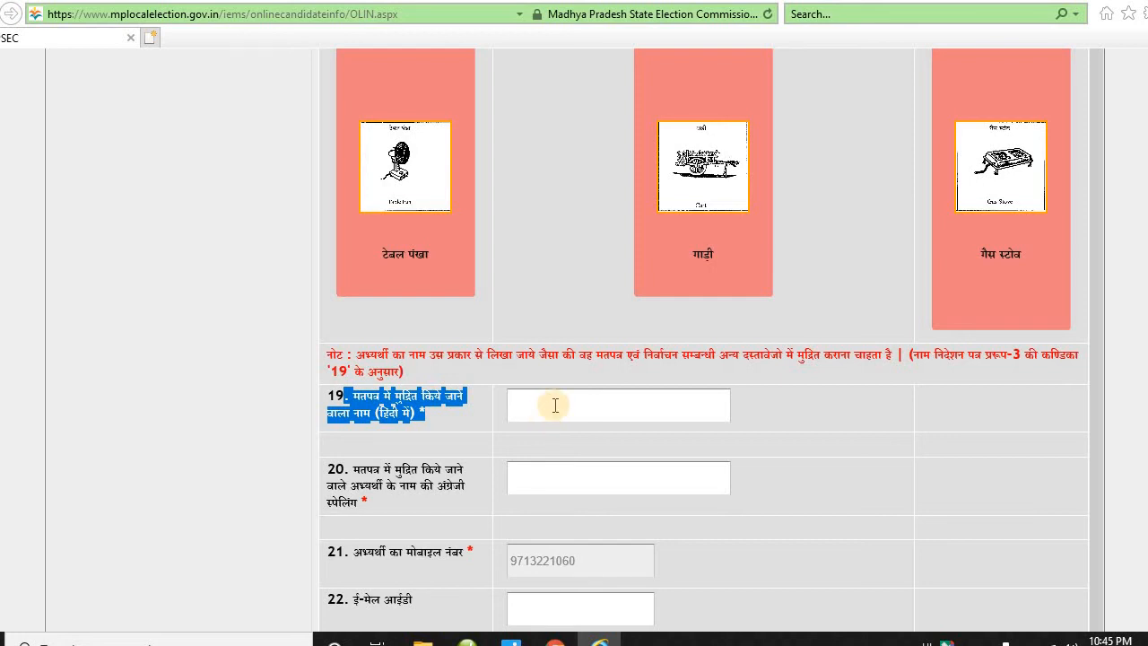
left_click(556, 405)
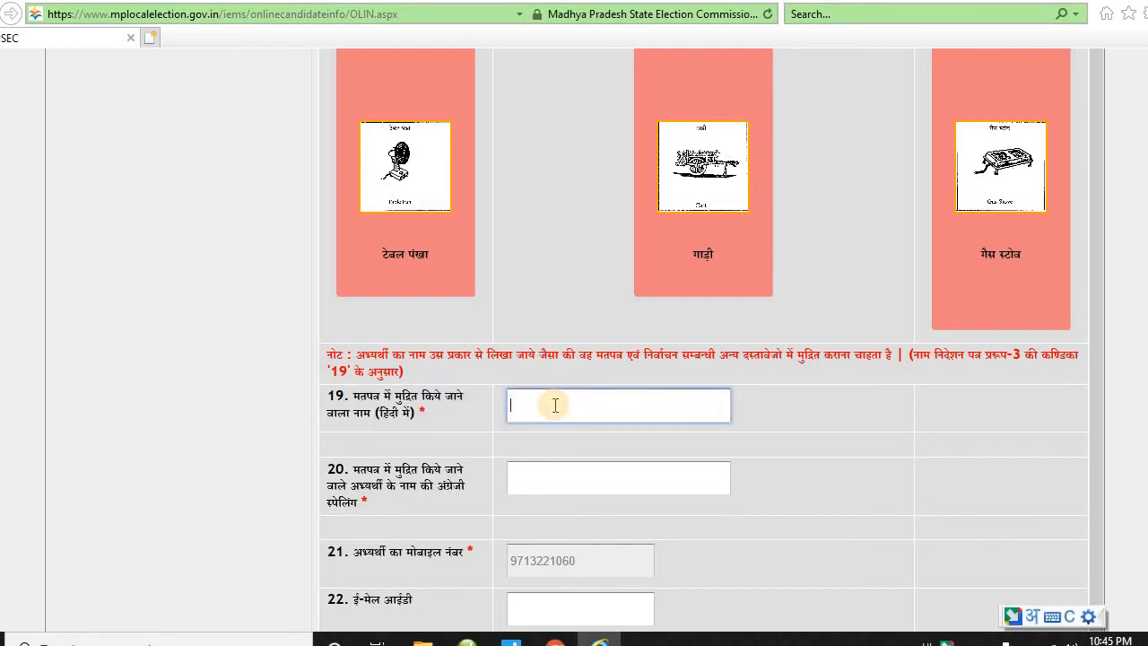
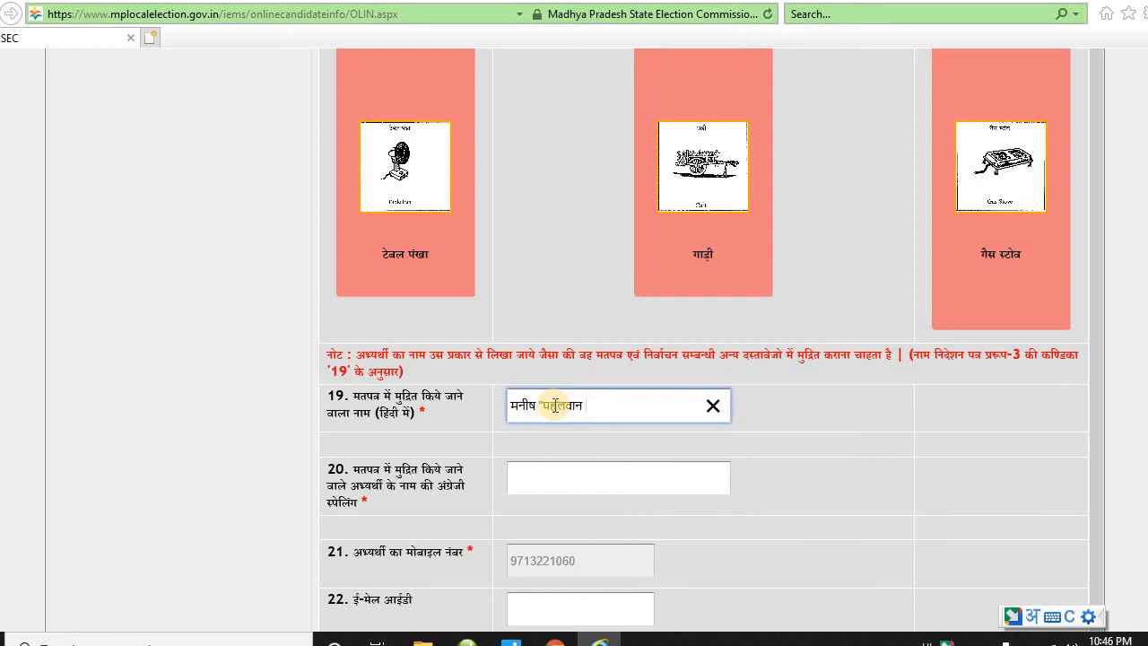
type(" \"")
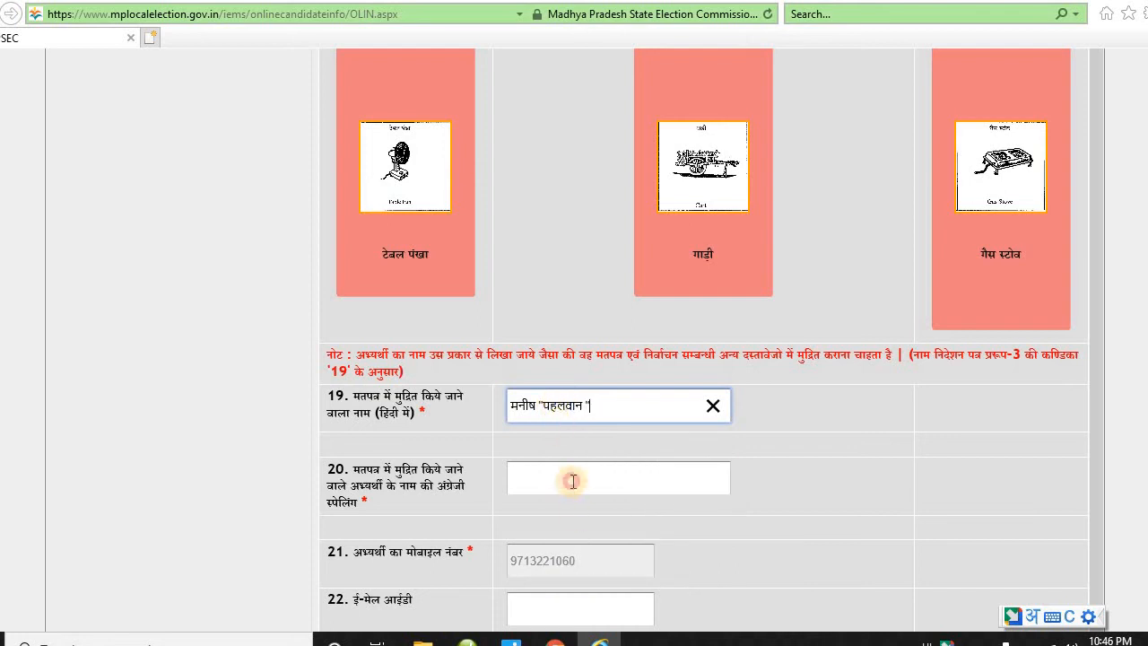
- Enter the ballot name's English spelling in field 20, discarding the unwanted Hindi transliteration
left_click(574, 476)
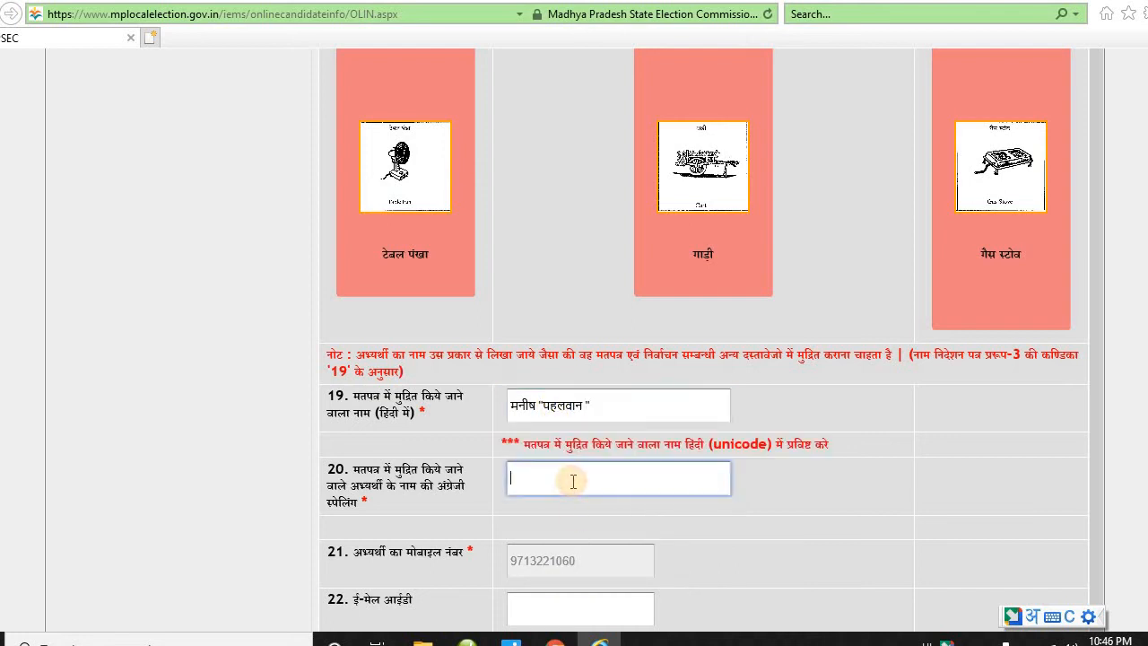
left_click(596, 407)
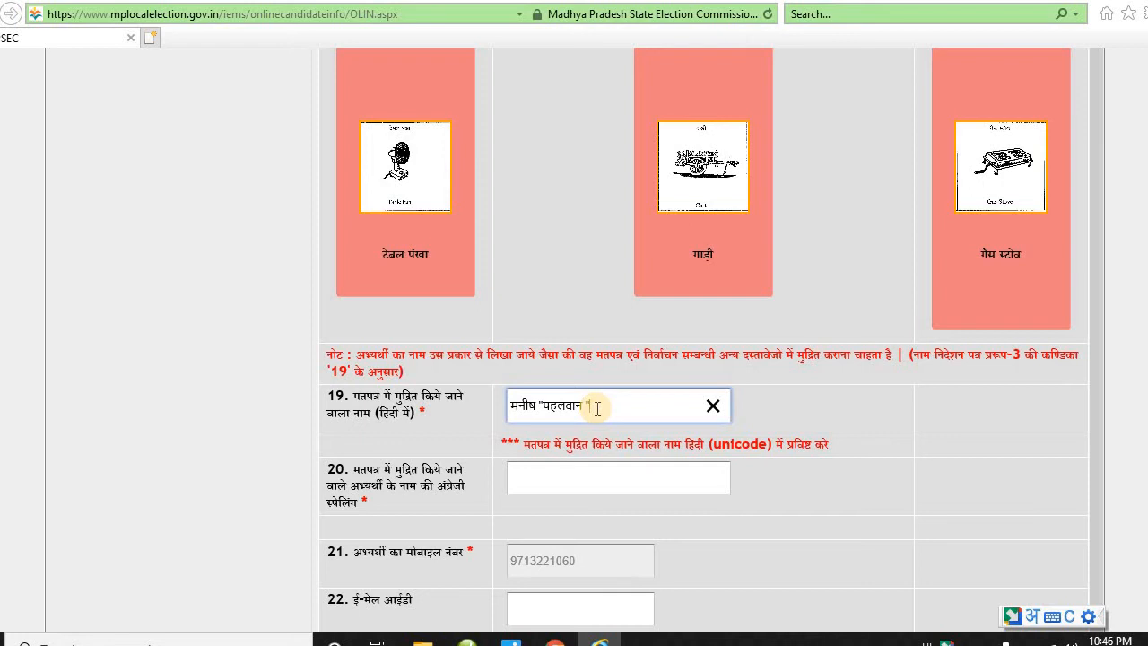
left_click(588, 483)
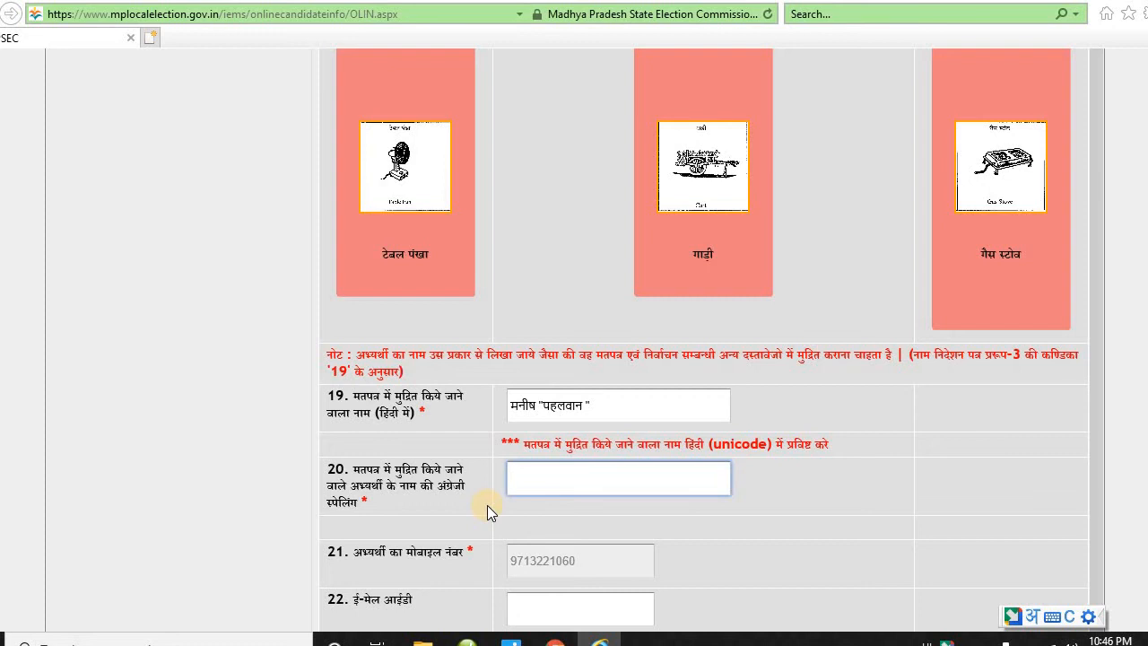
type("mani")
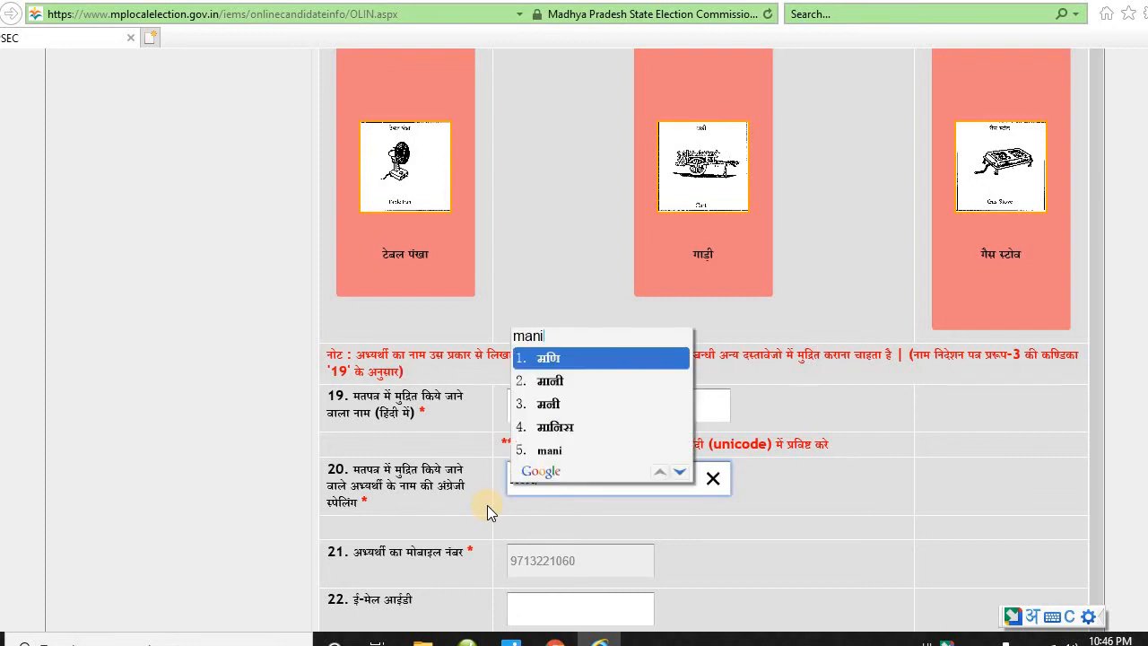
key("Escape")
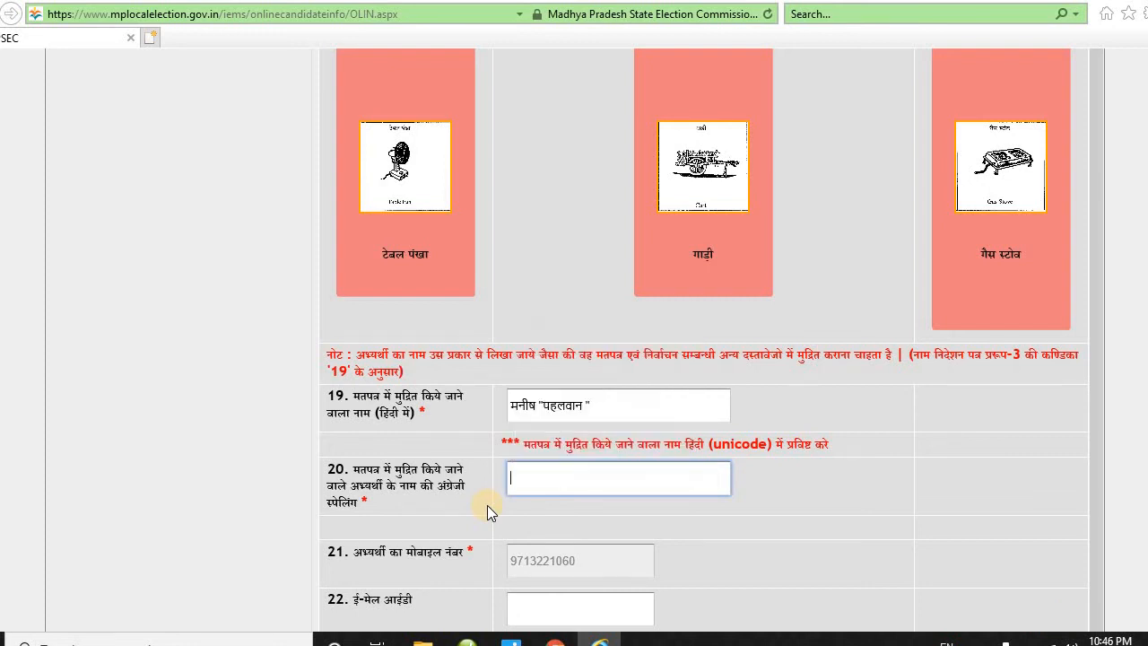
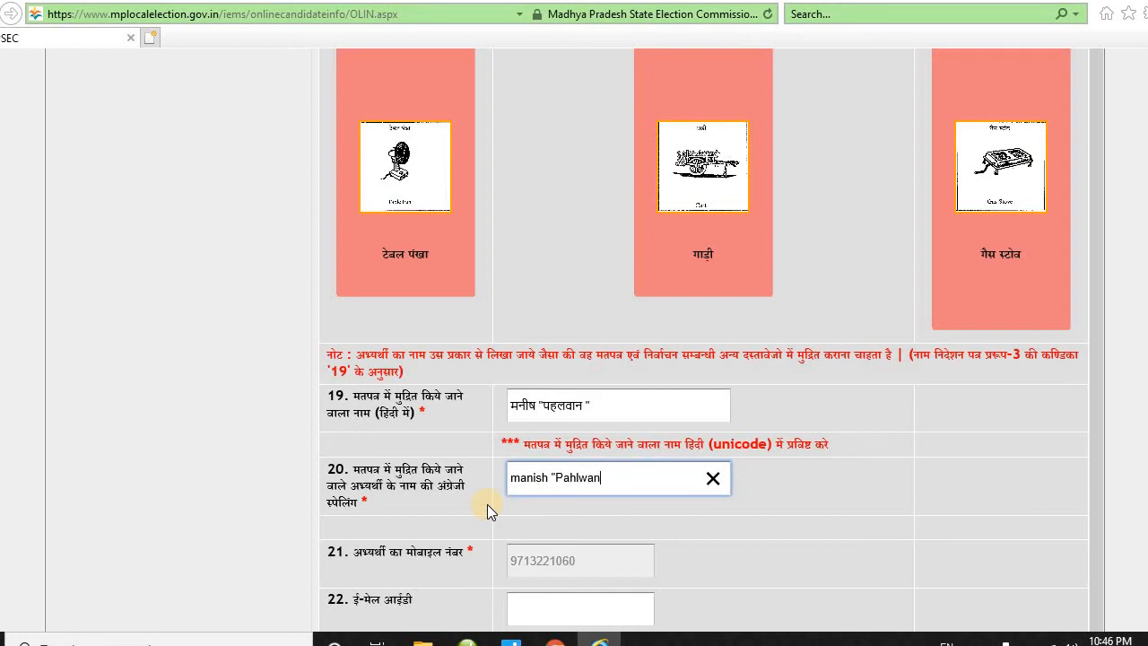
type("\"")
left_click(544, 570)
- Delete the quotation marks from both the English and Hindi ballot names
scroll(613, 560, "down", 2)
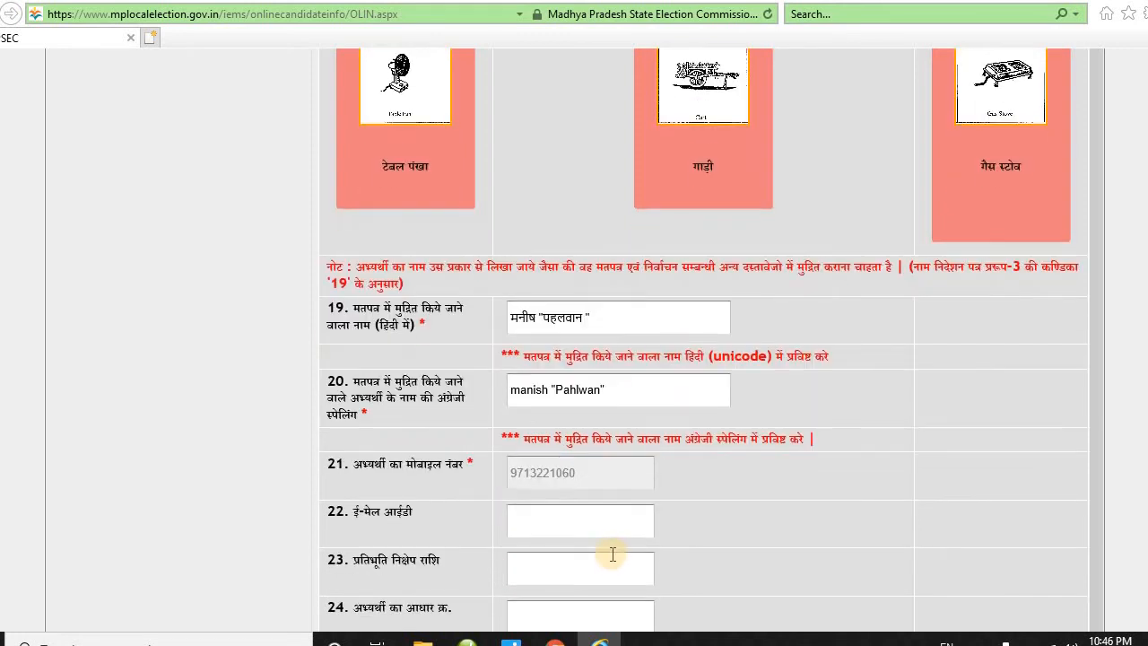
left_click(556, 389)
key("BackSpace")
left_click(606, 389)
key("BackSpace")
left_click(595, 317)
key("BackSpace")
key("BackSpace")
left_click(543, 319)
key("BackSpace")
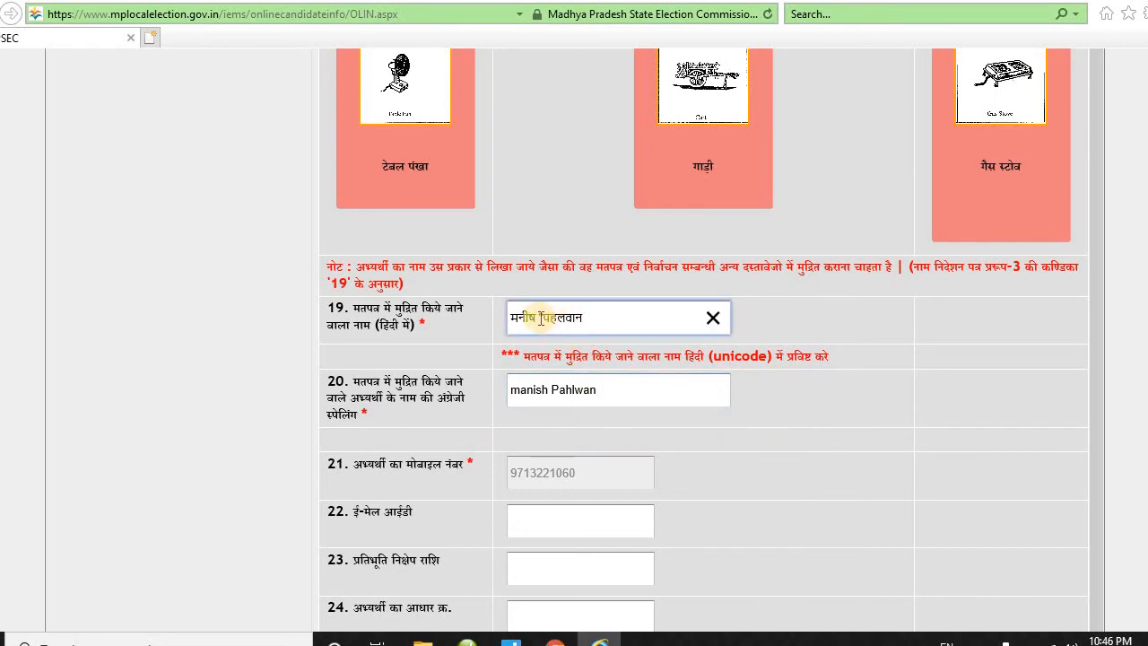
scroll(587, 390, "down", 2)
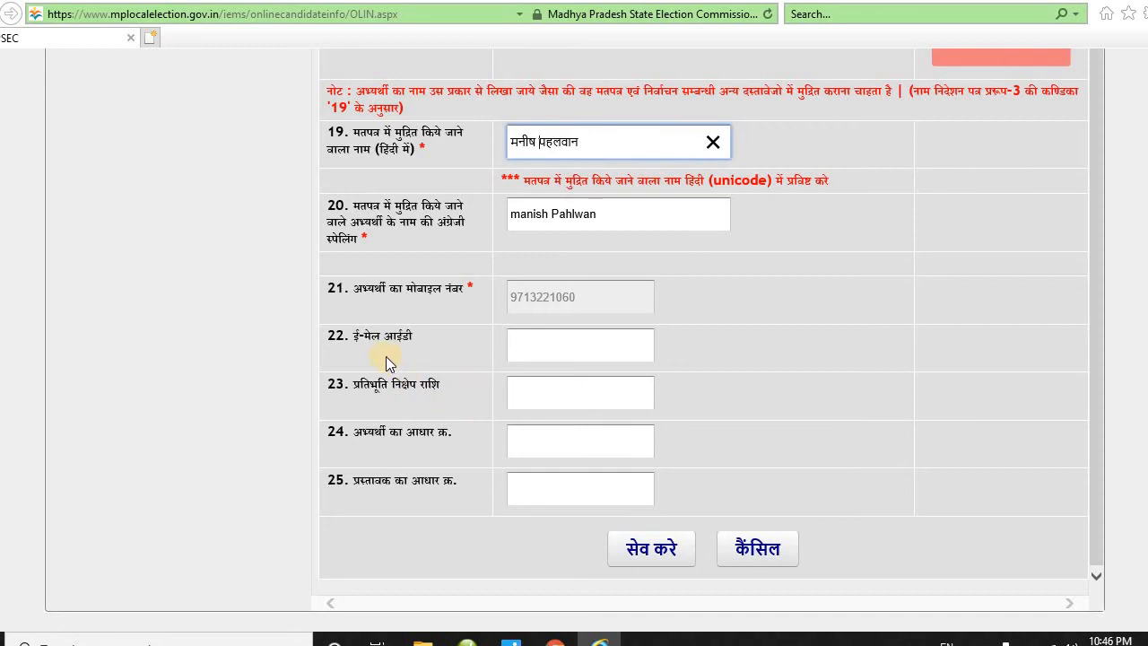
- Check the e-mail and security deposit fields, then save with सेव करे
left_click(554, 345)
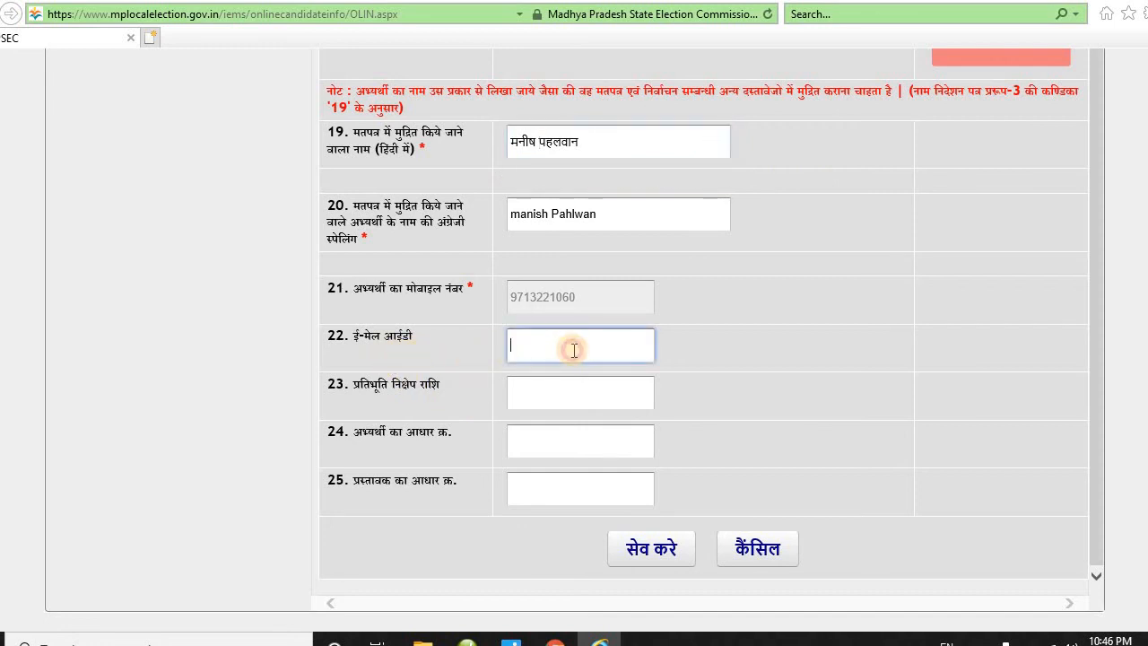
left_click_drag(353, 385, 478, 403)
left_click(521, 391)
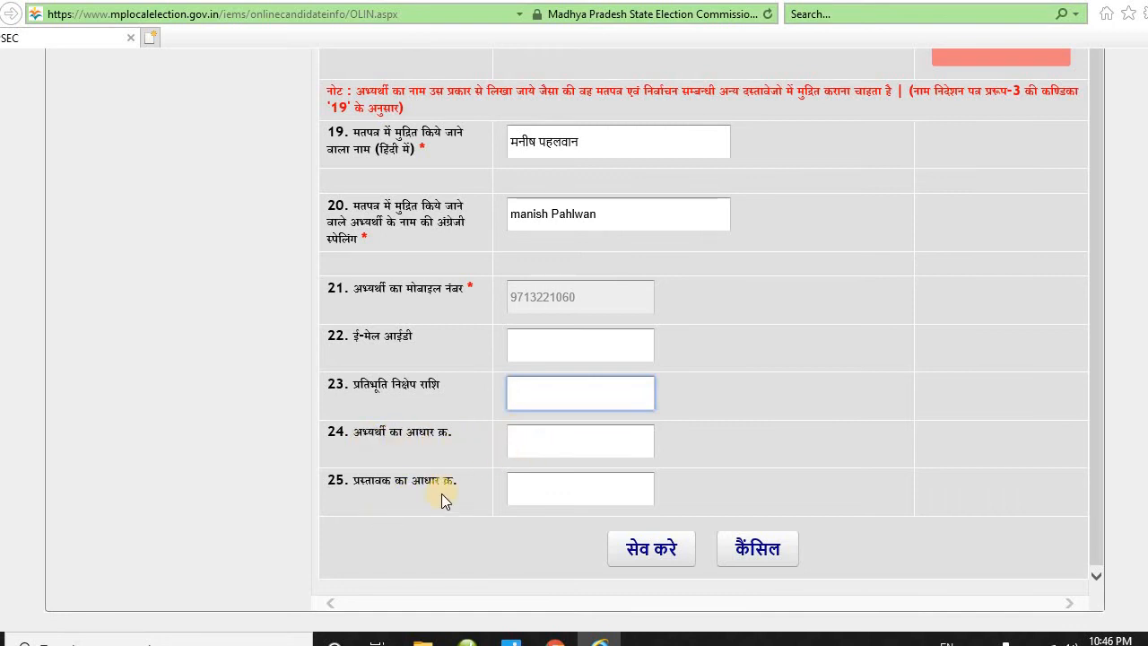
left_click(645, 551)
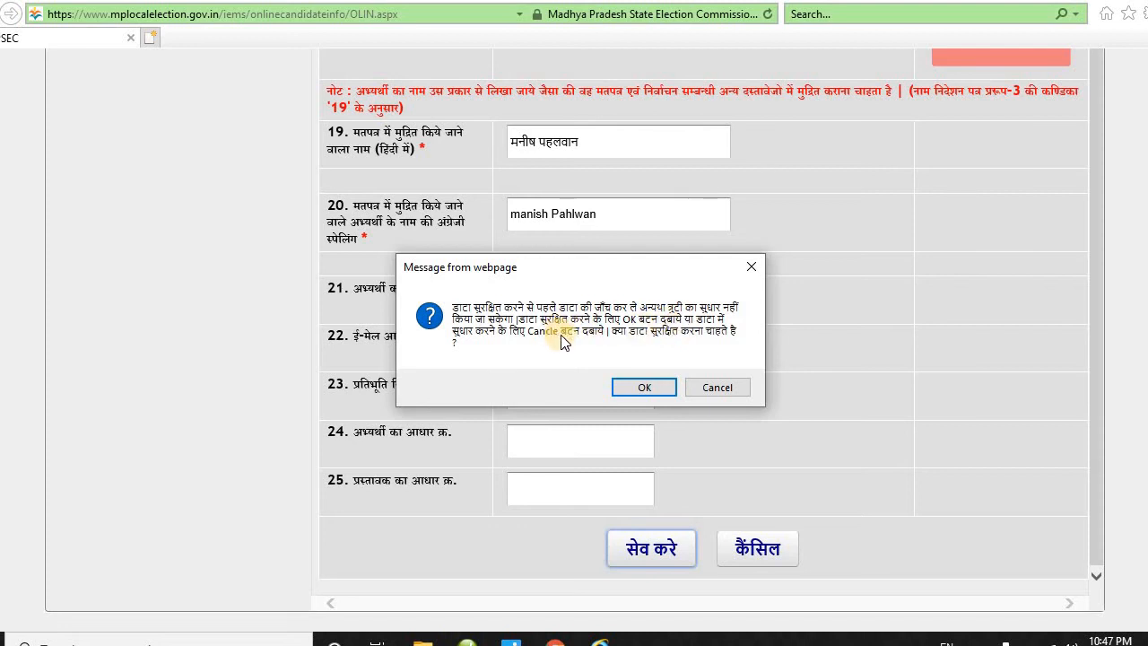
- Confirm the save, note the issued OLIN ID, and proceed to nomination part II
left_click(648, 388)
scroll(645, 404, "up", 15)
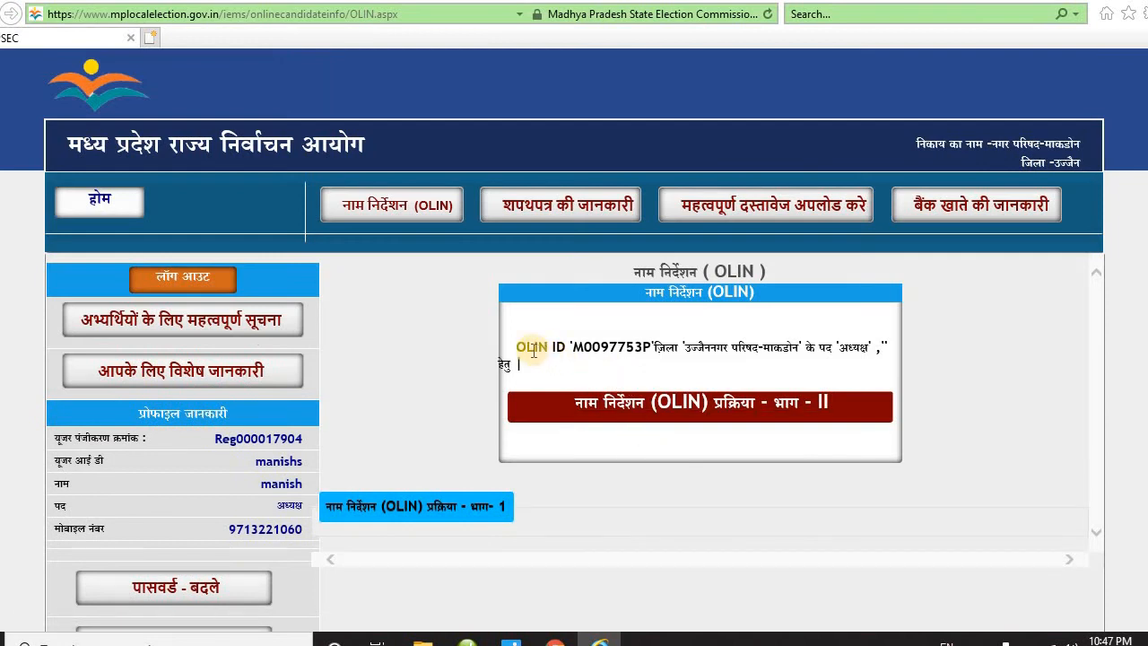
left_click_drag(518, 348, 783, 371)
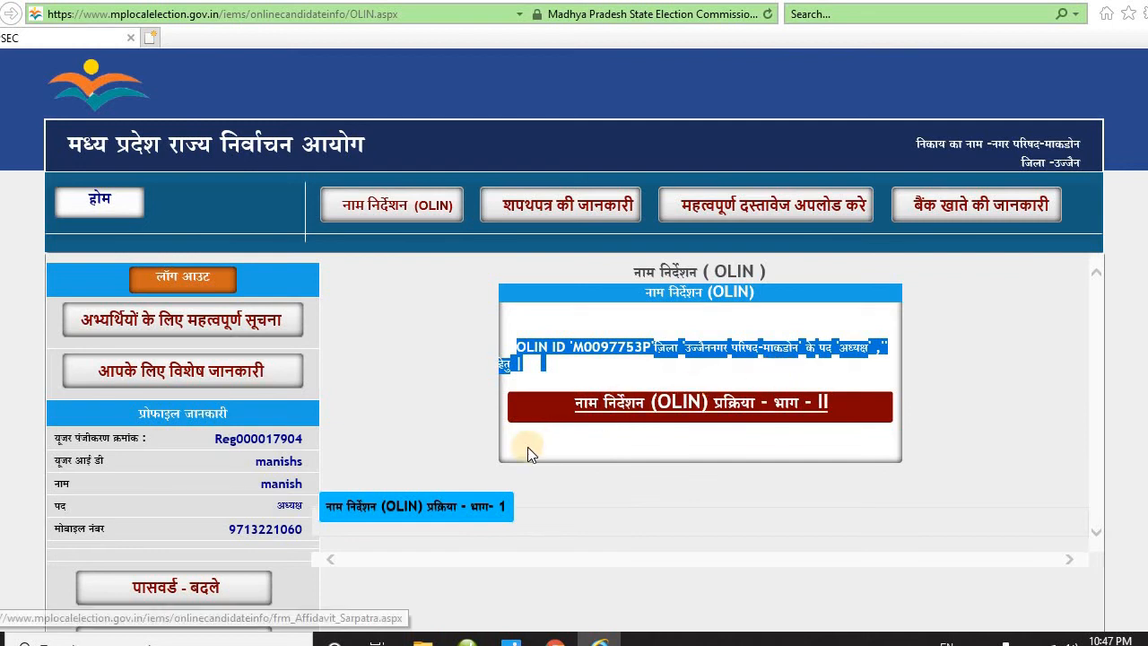
left_click(749, 411)
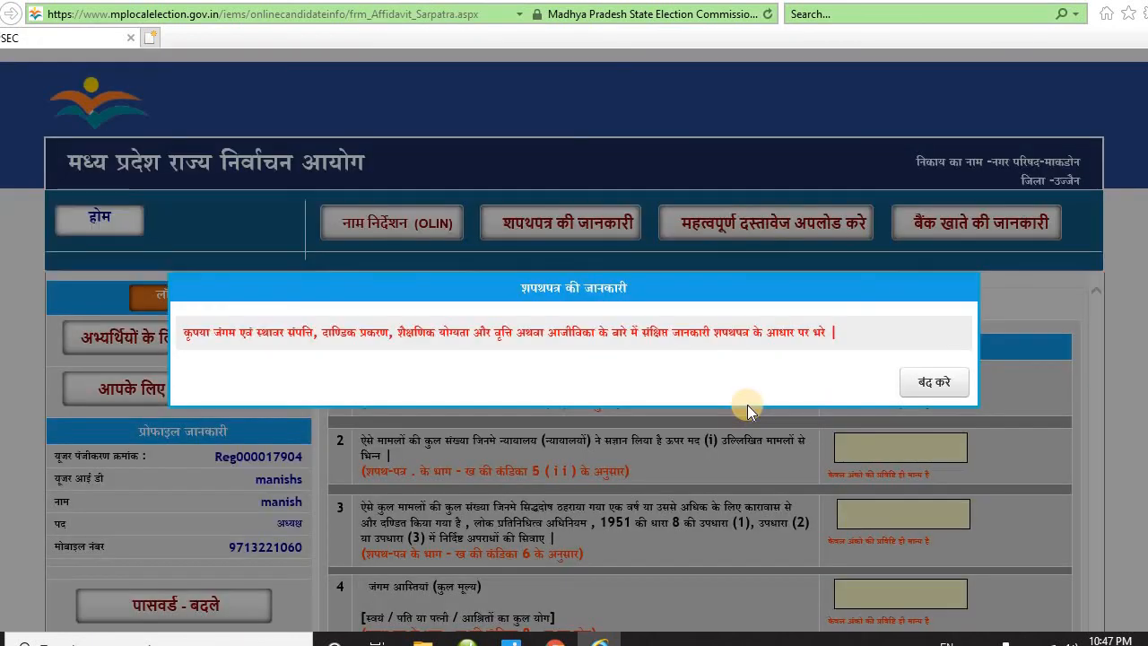
left_click(932, 384)
scroll(727, 431, "down", 2)
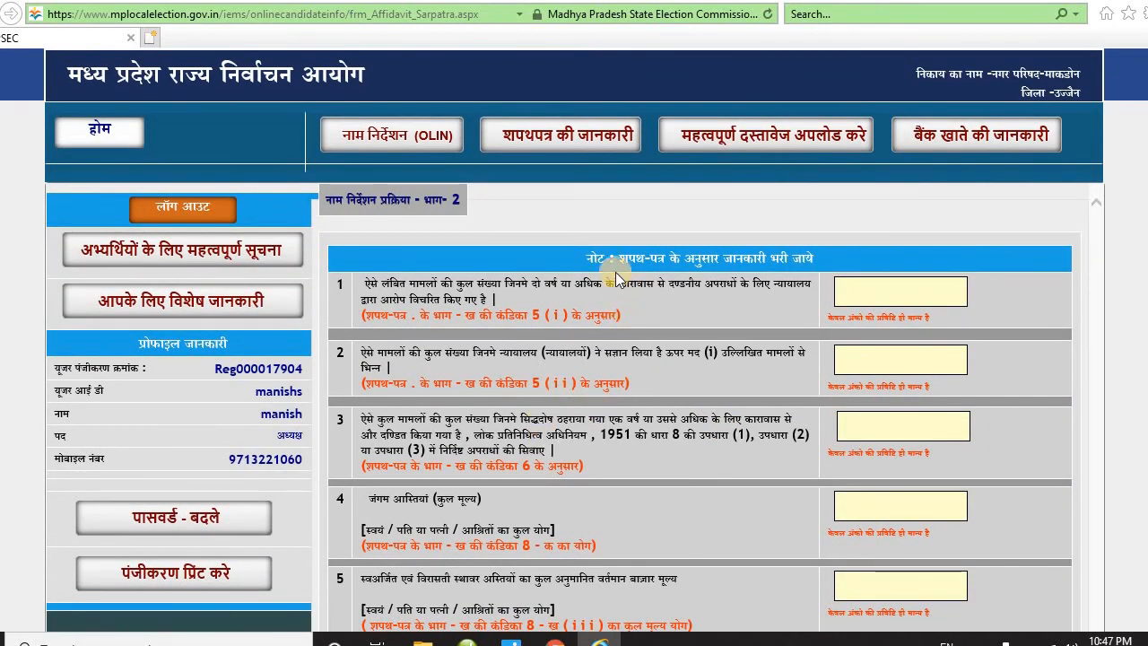
left_click_drag(594, 260, 789, 274)
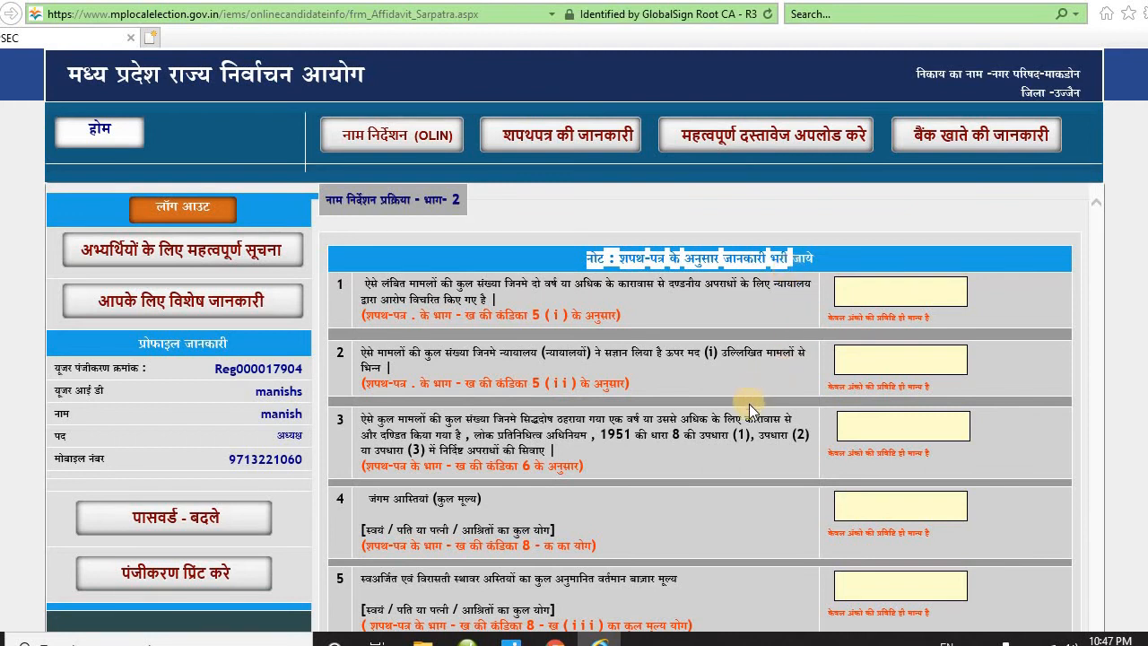
scroll(748, 404, "down", 2)
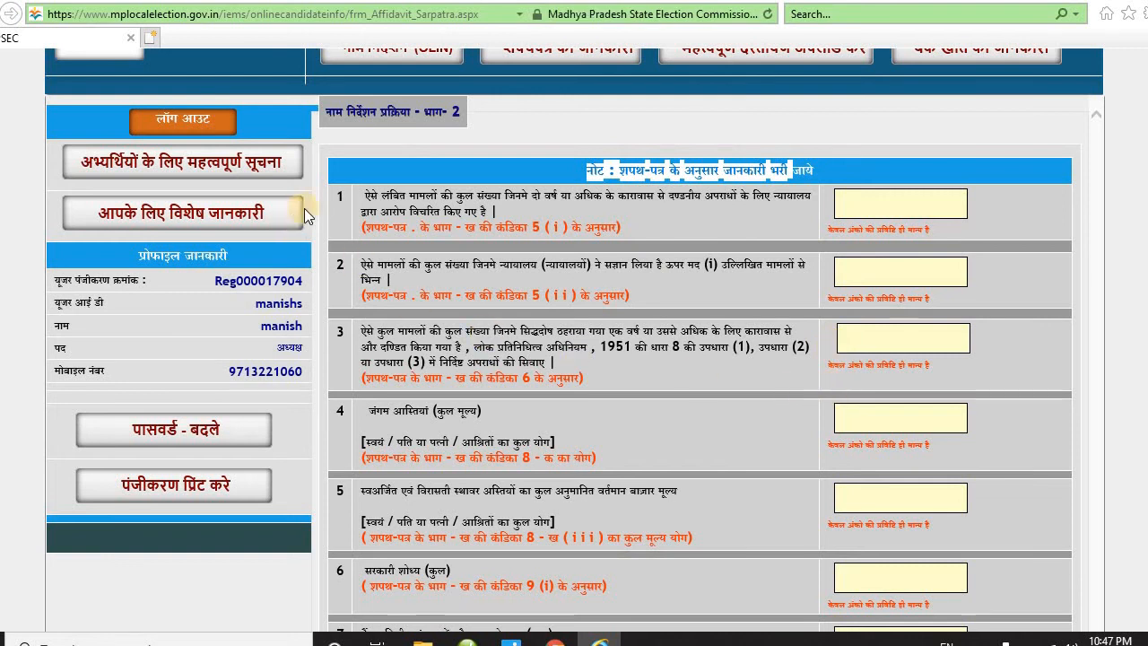
left_click_drag(372, 197, 538, 210)
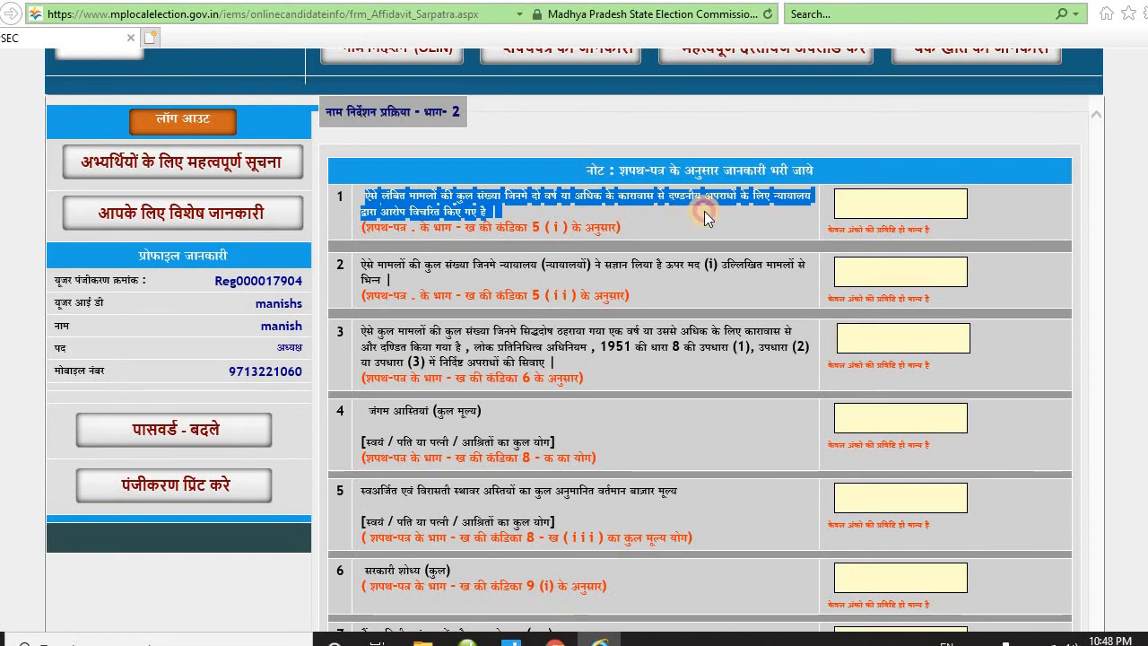
- Enter 0 for the two case counts and the conviction count in rows 1–3
left_click(871, 200)
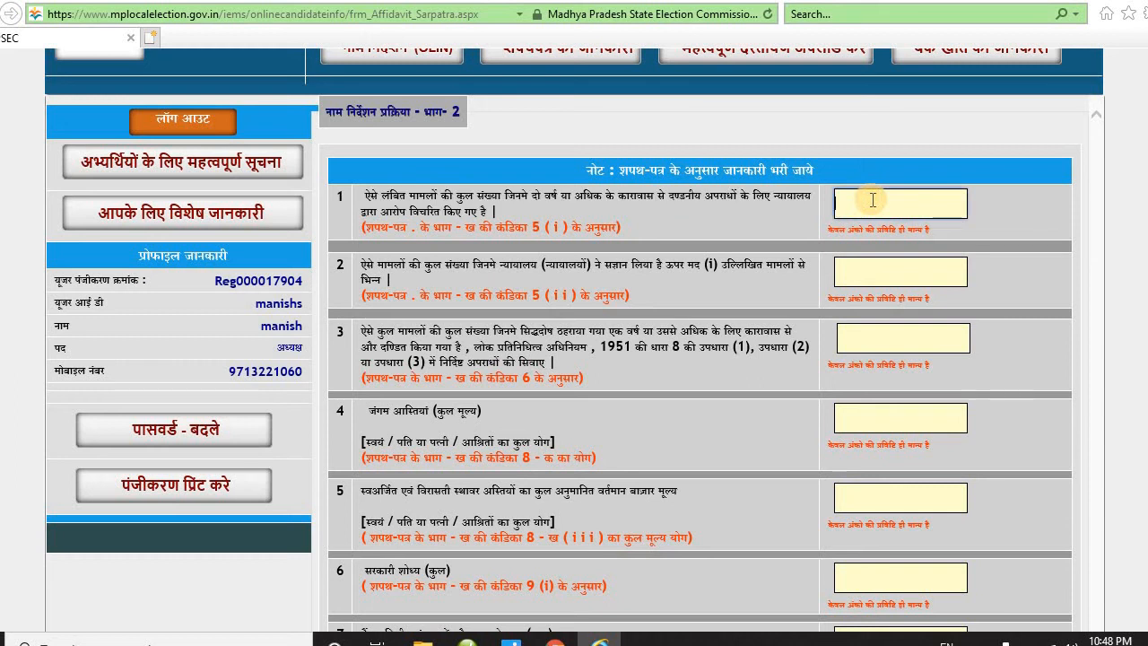
type("0")
left_click(853, 269)
type("0")
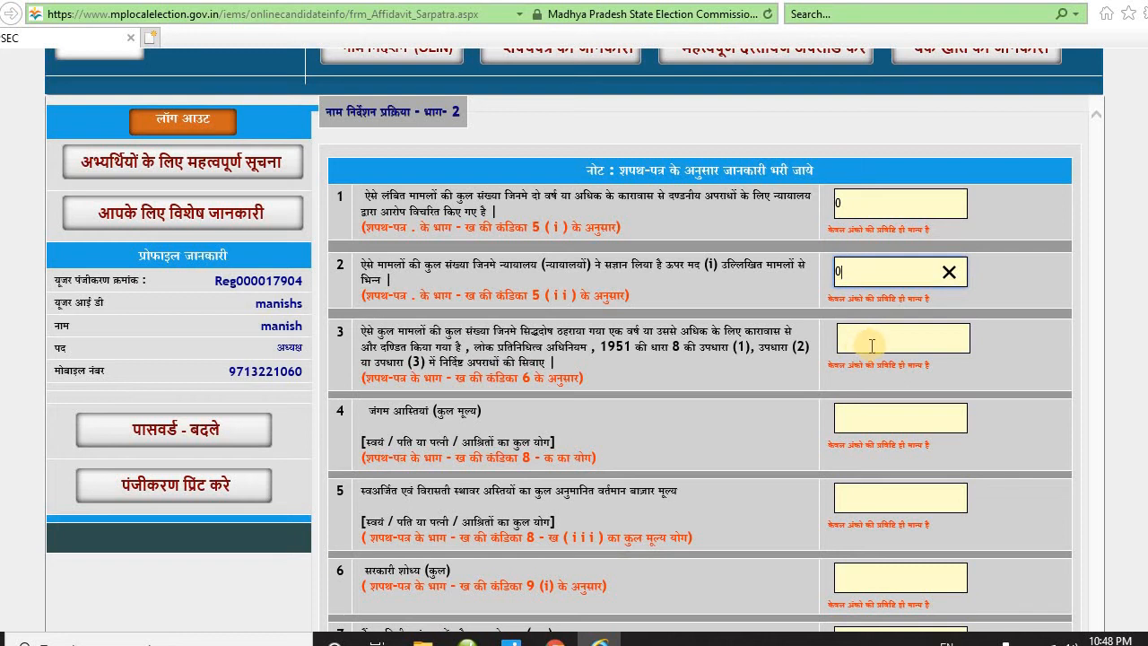
left_click(870, 346)
type("0")
- Enter 100 for movable assets, immovable property, government dues and bank loans
scroll(870, 348, "down", 1)
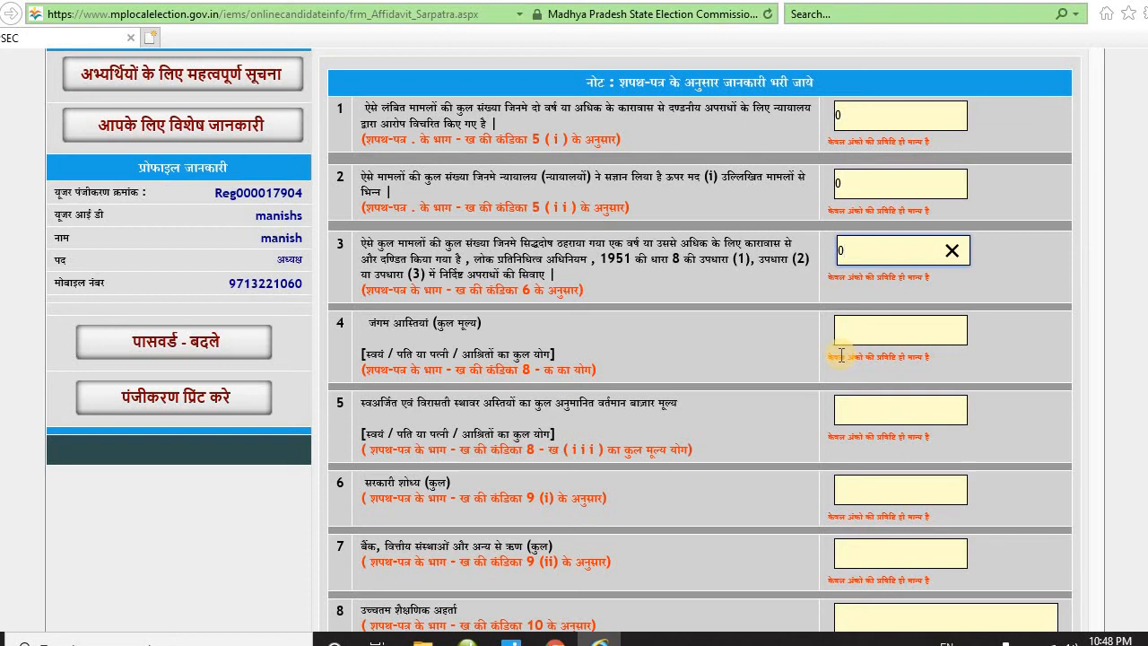
left_click(861, 331)
type("100")
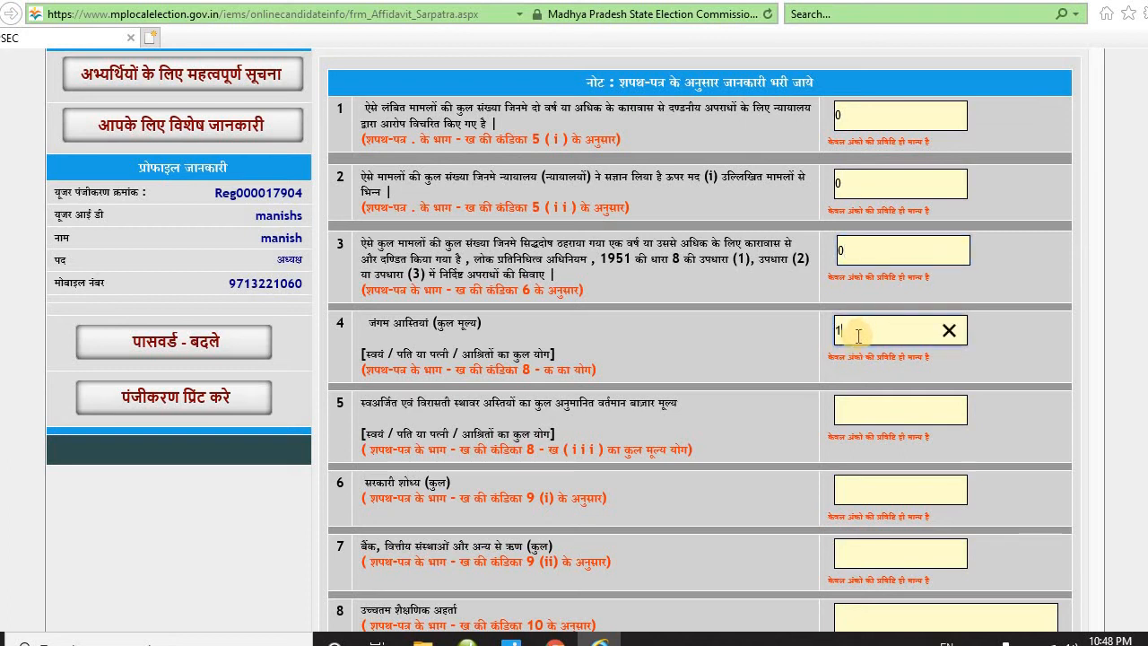
left_click(854, 410)
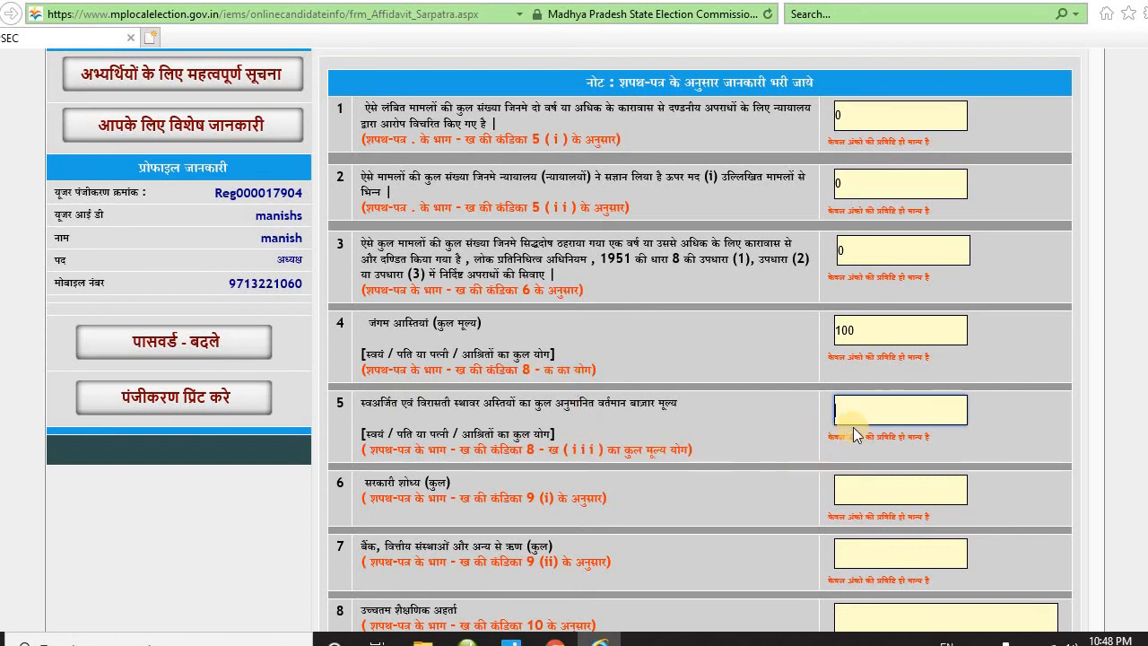
type("100")
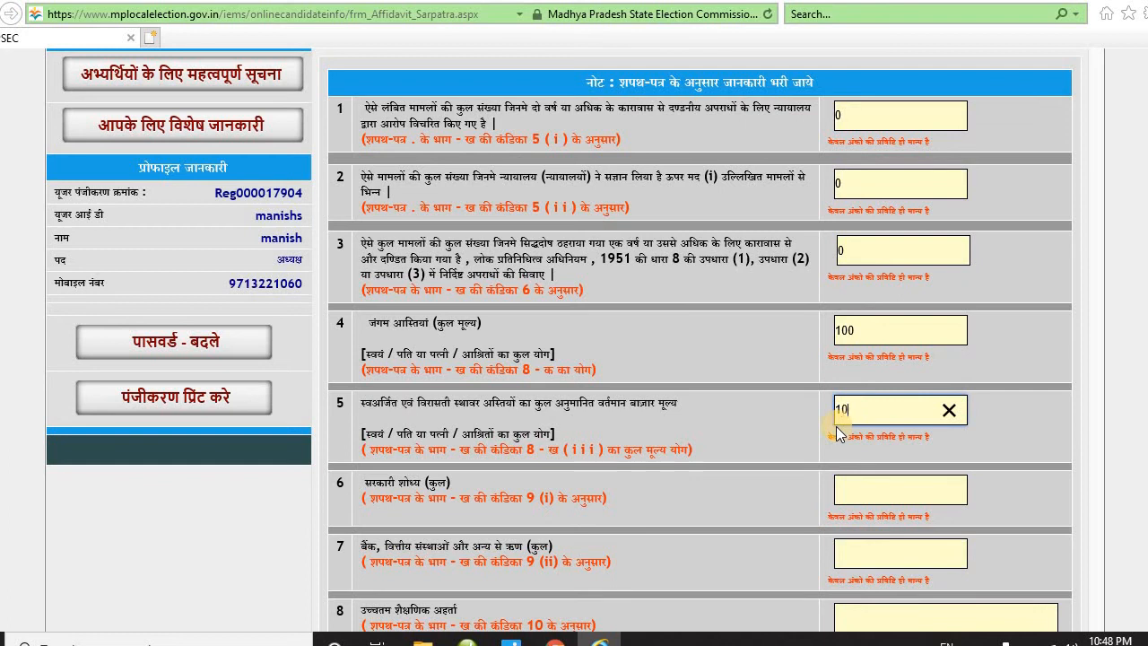
left_click(875, 483)
scroll(874, 483, "down", 1)
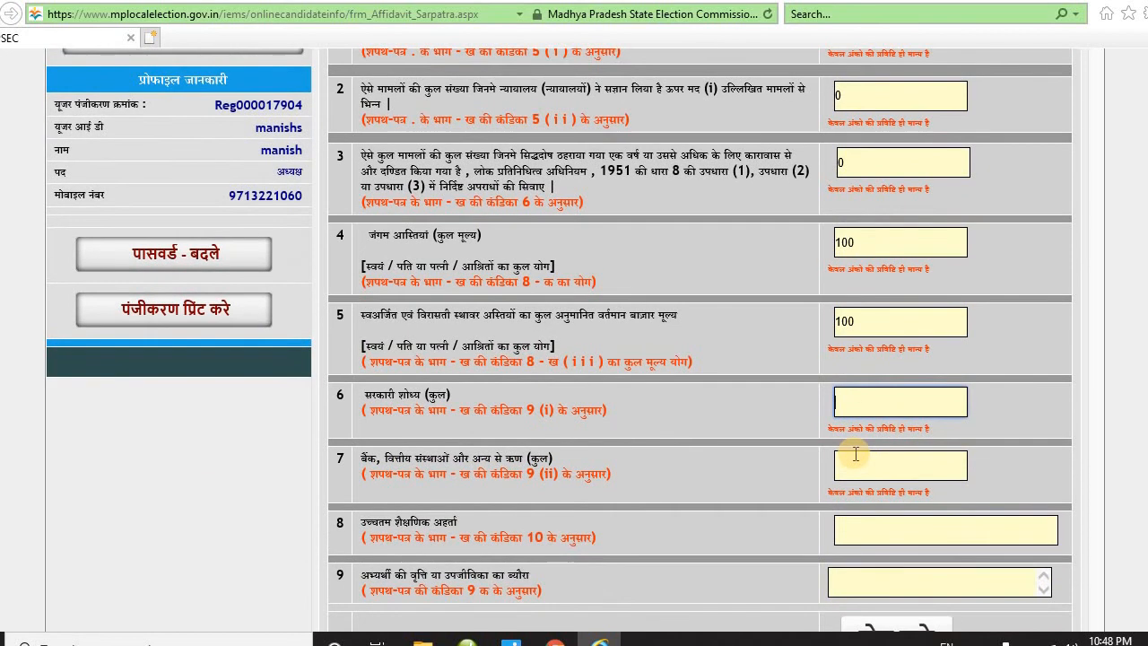
type("100")
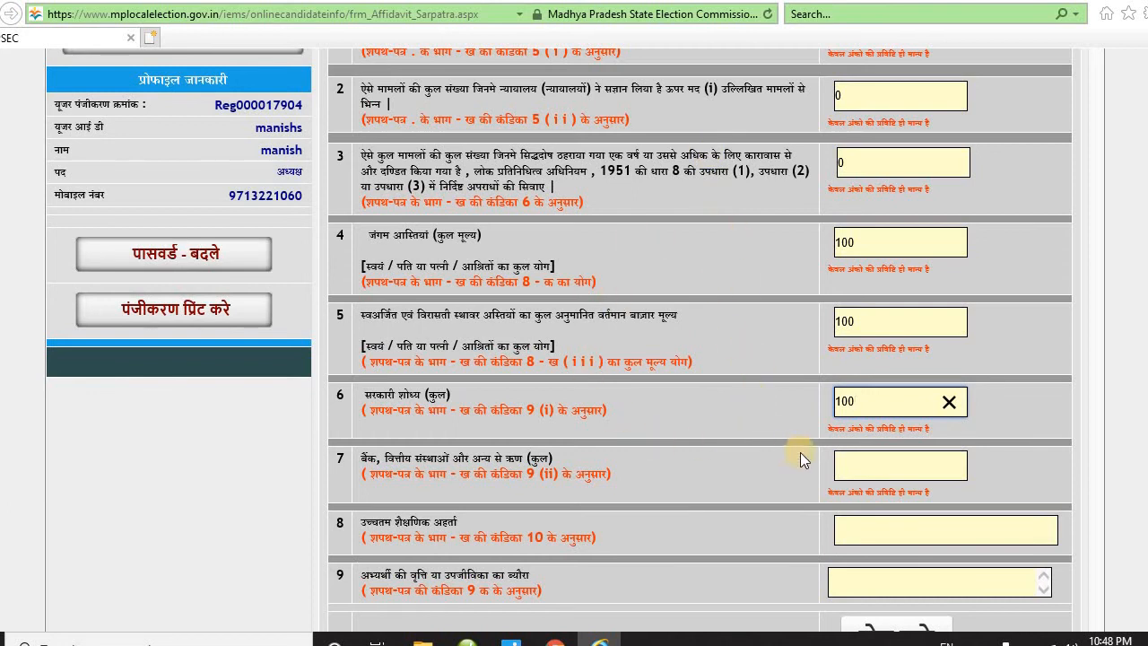
left_click(870, 473)
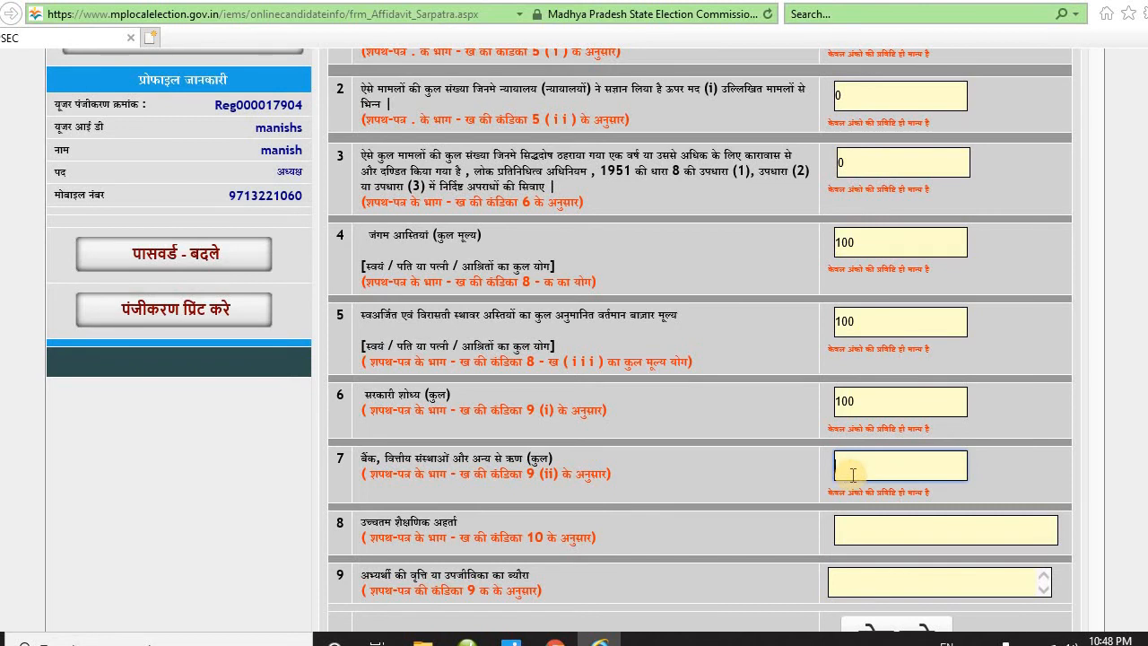
type("100")
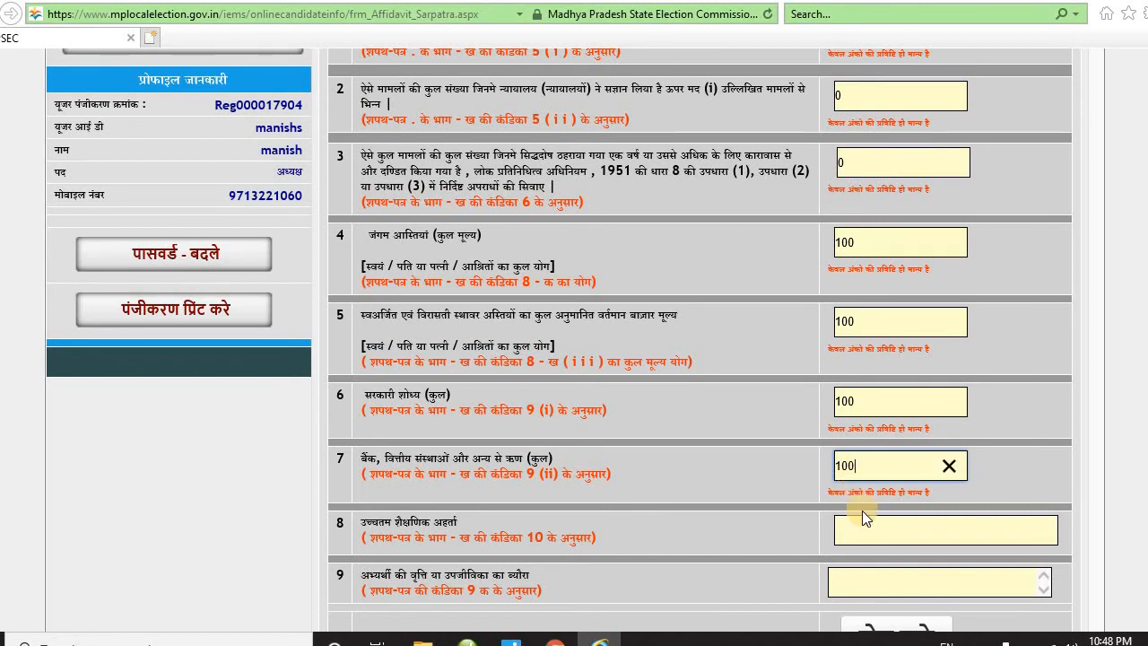
left_click(863, 525)
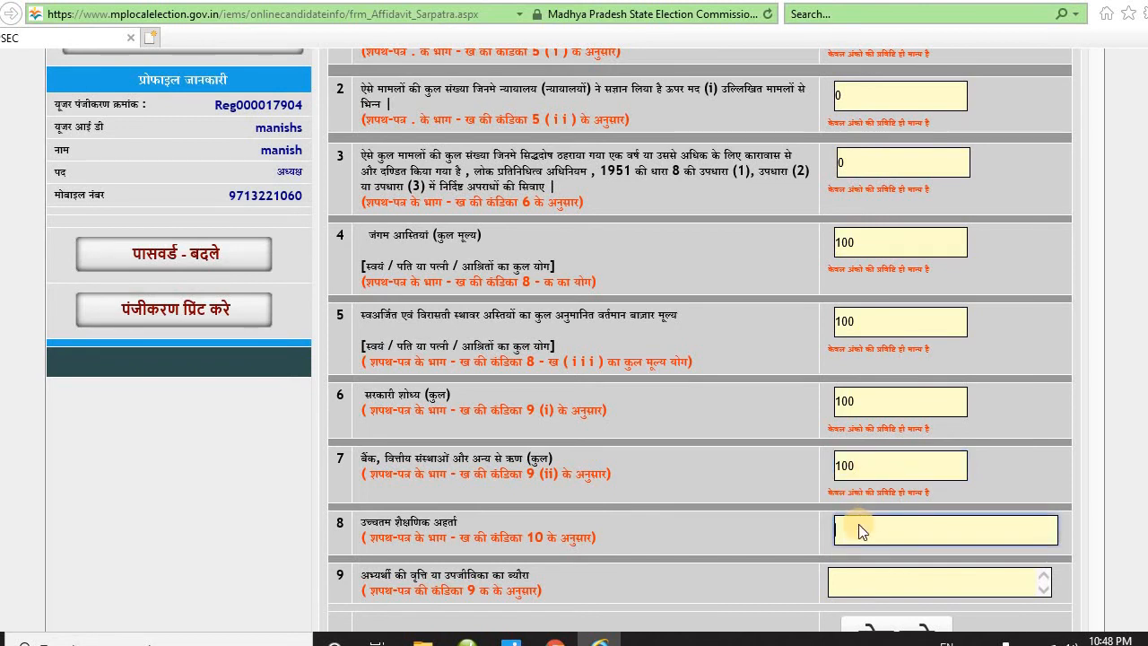
- Enter 'graduate' as qualification and 12 as livelihood, then save the affidavit
scroll(858, 531, "down", 2)
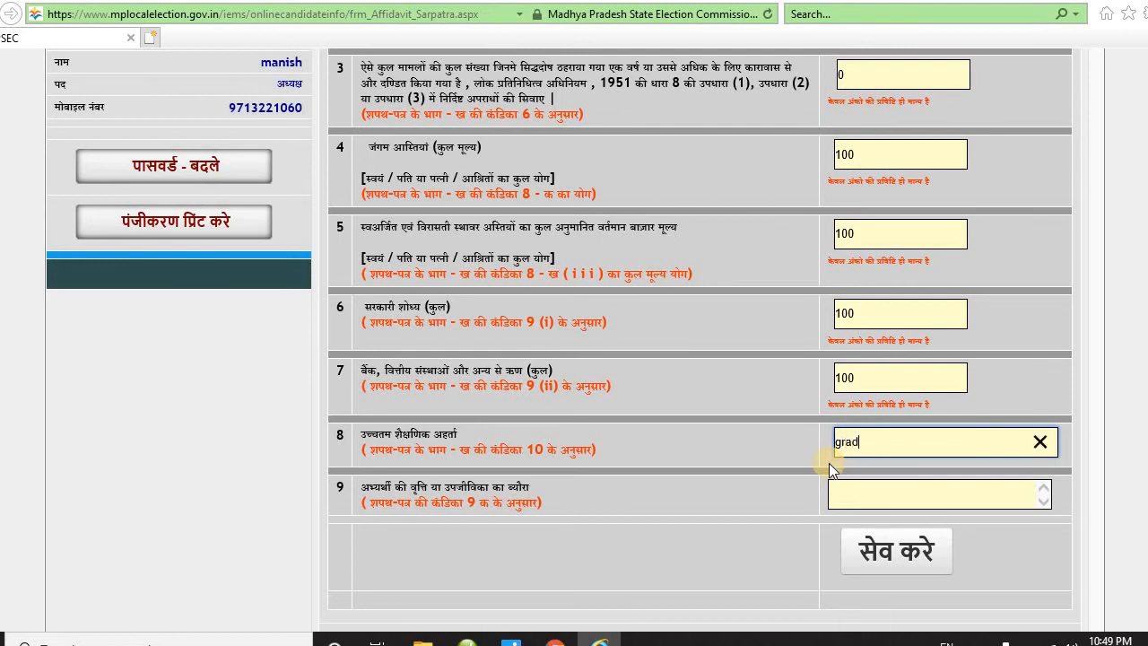
type("uate")
left_click(873, 495)
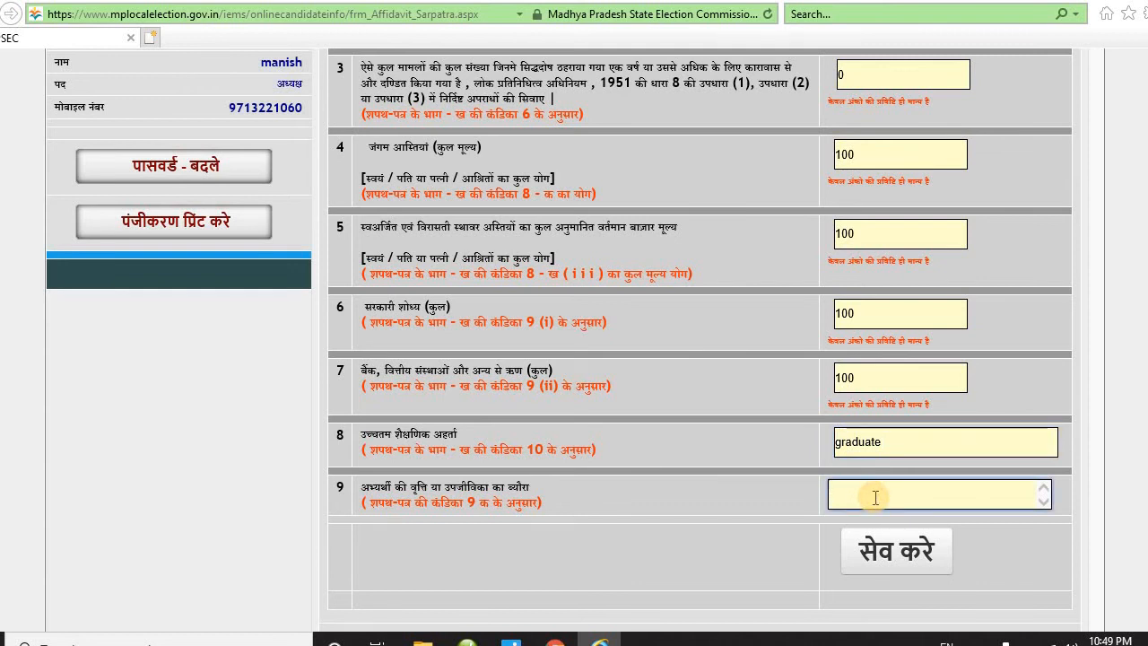
type("12")
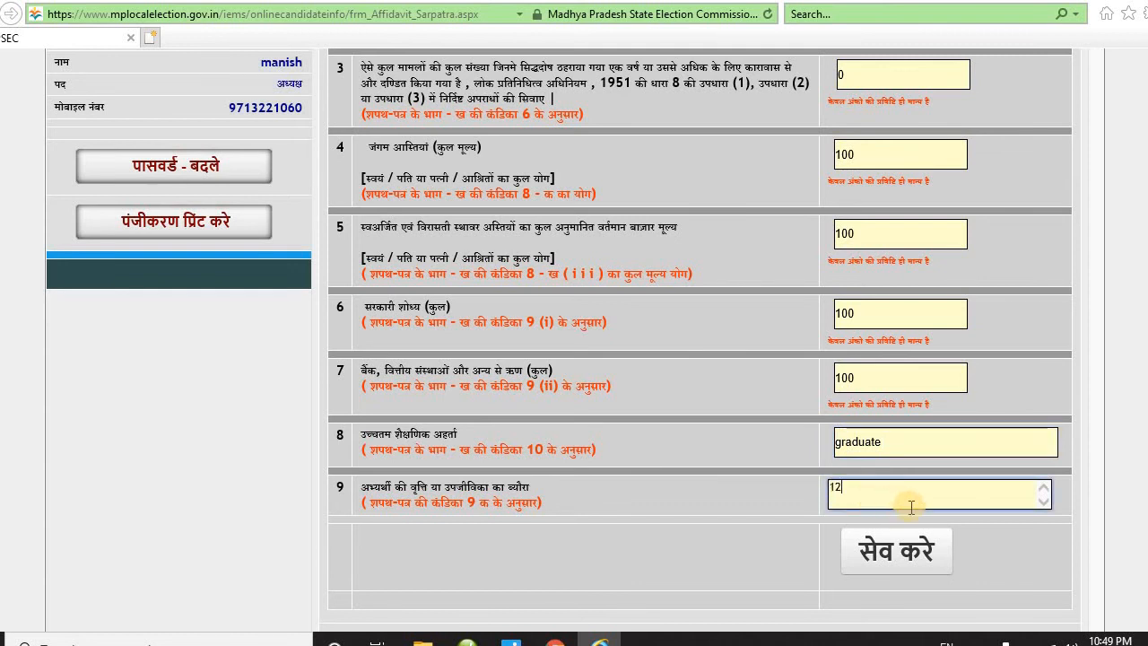
left_click(907, 561)
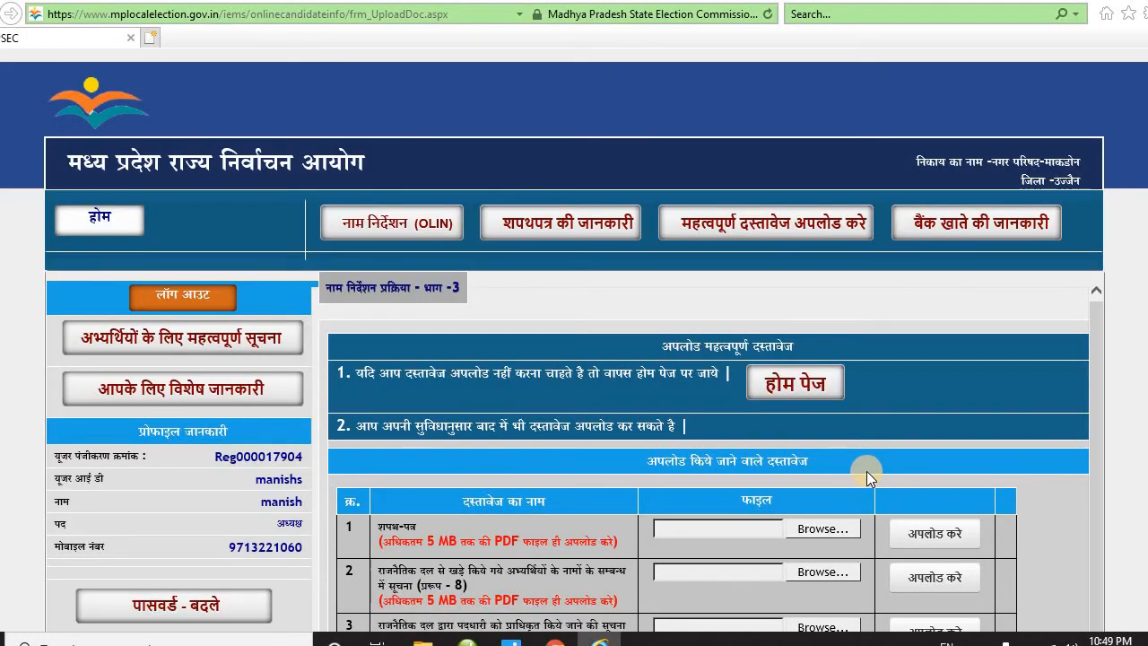
- Scroll through the document upload page's seven rows and the सेव फिनिश button
scroll(864, 471, "down", 2)
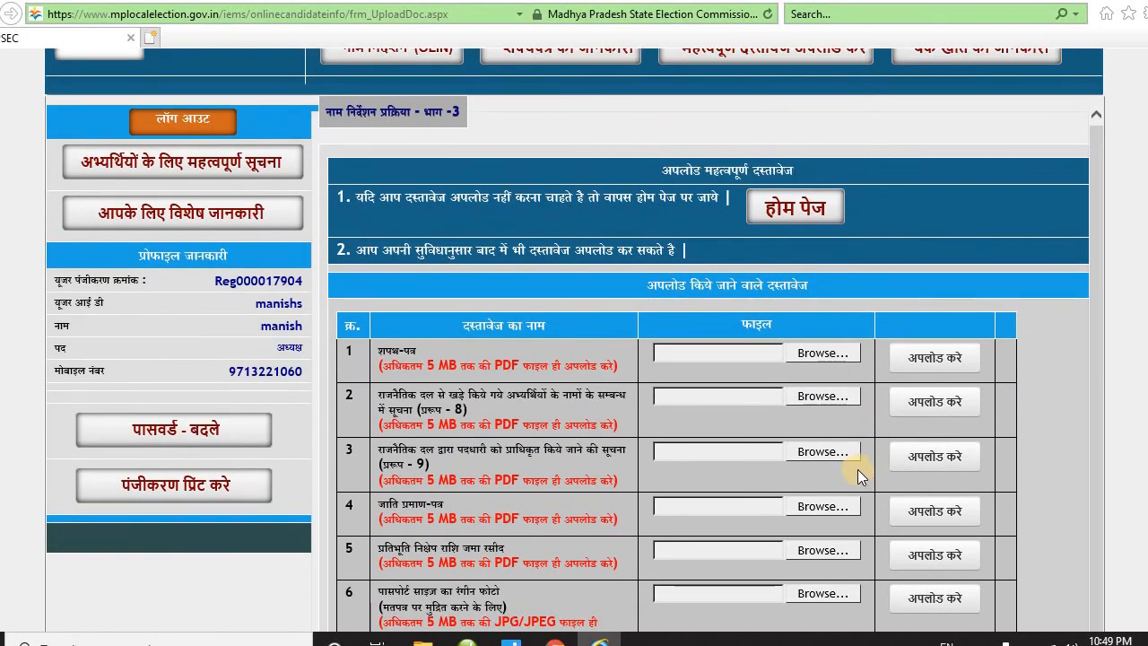
scroll(856, 469, "down", 4)
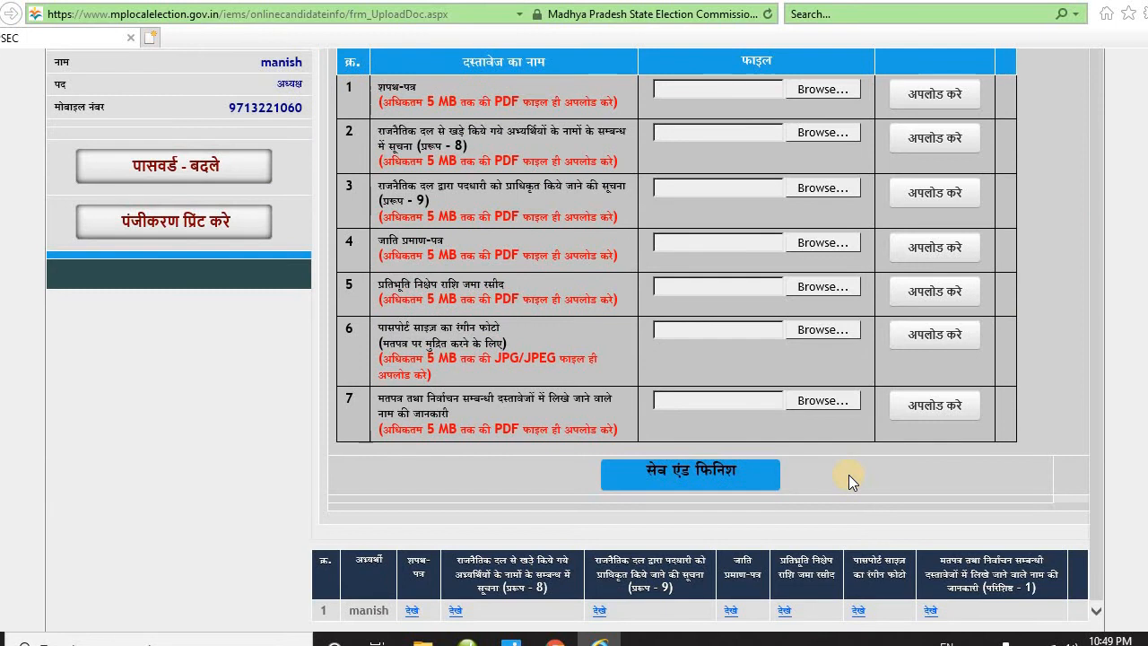
scroll(847, 470, "up", 3)
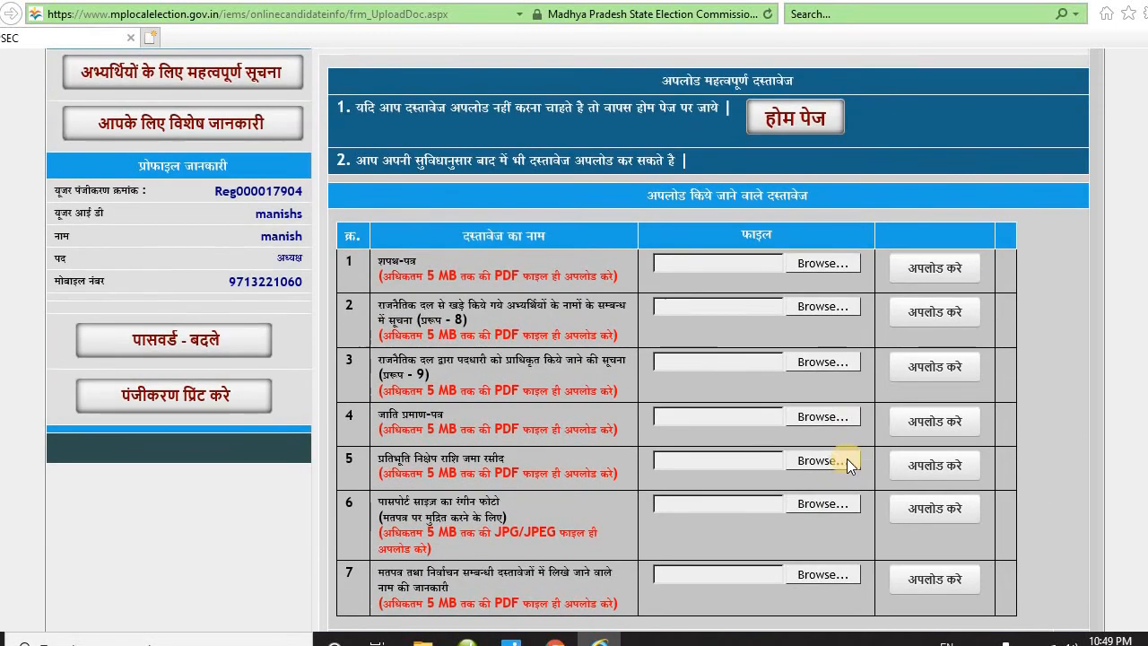
scroll(826, 427, "up", 3)
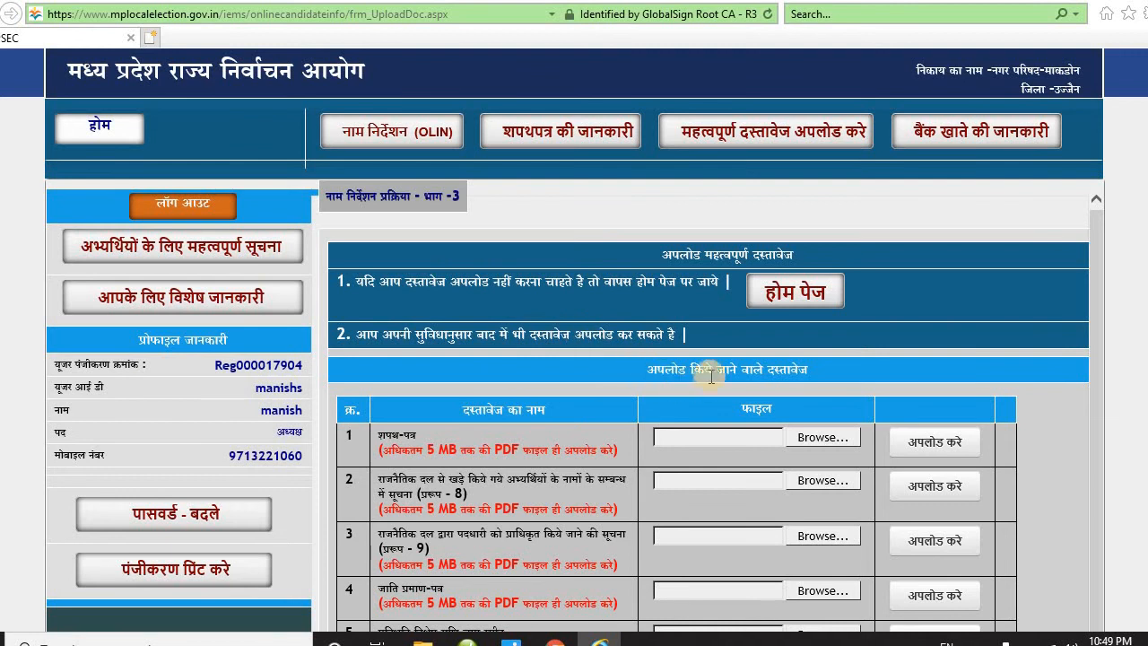
scroll(716, 370, "down", 2)
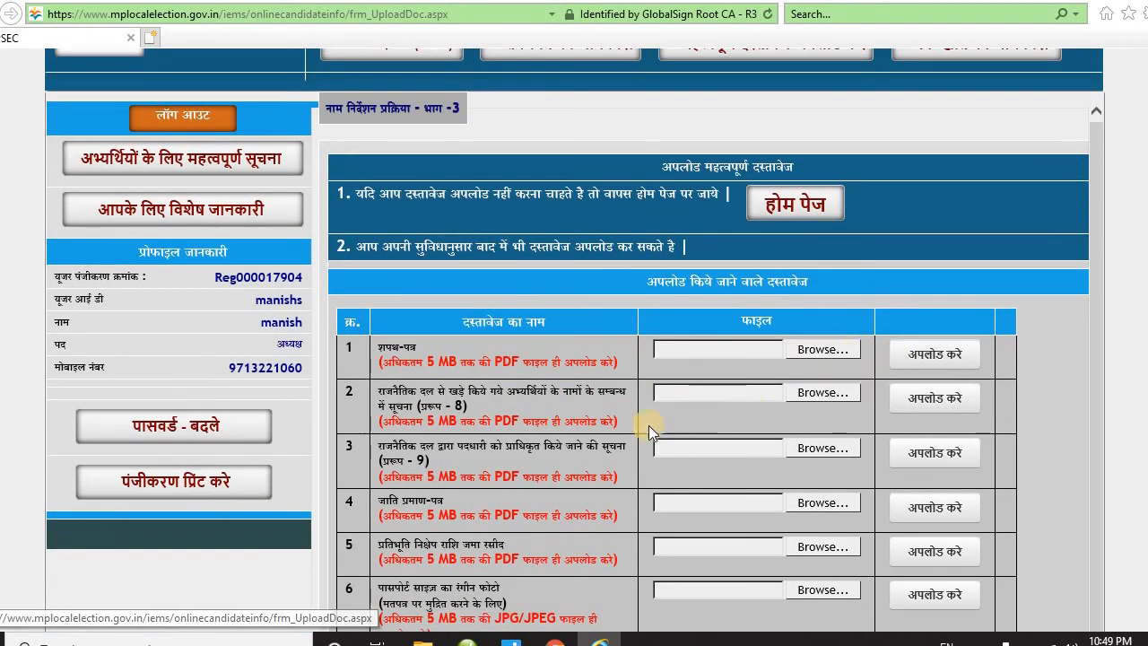
scroll(494, 435, "down", 2)
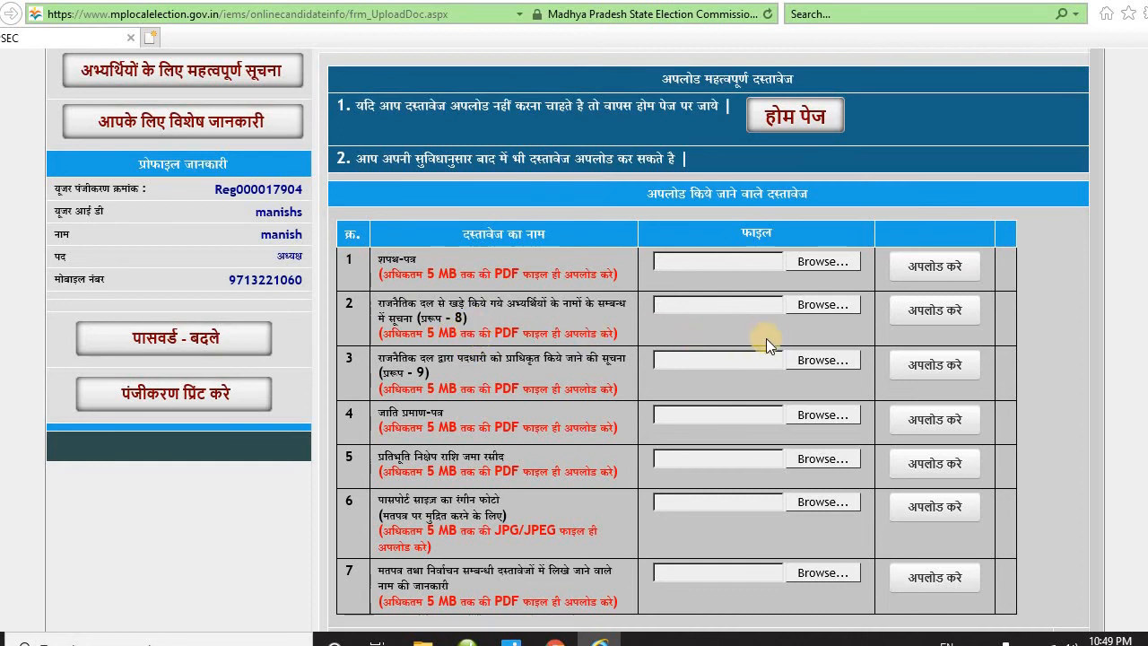
- Highlight the 5 MB size limits and the row 5–7 document titles, including the passport photo
double_click(451, 274)
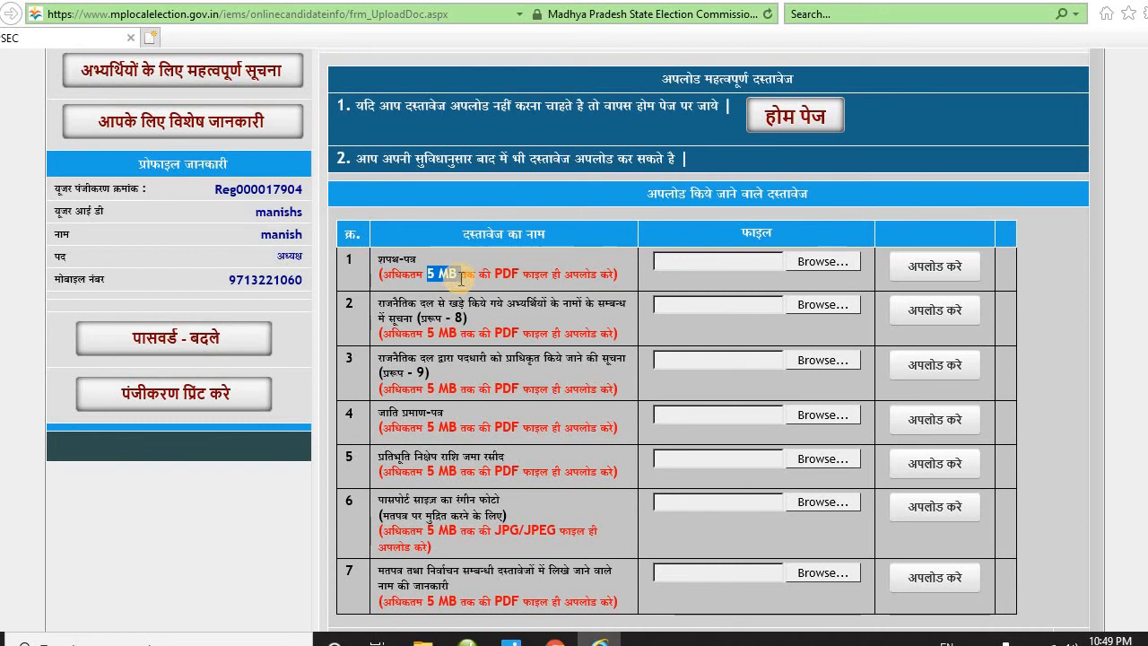
double_click(446, 333)
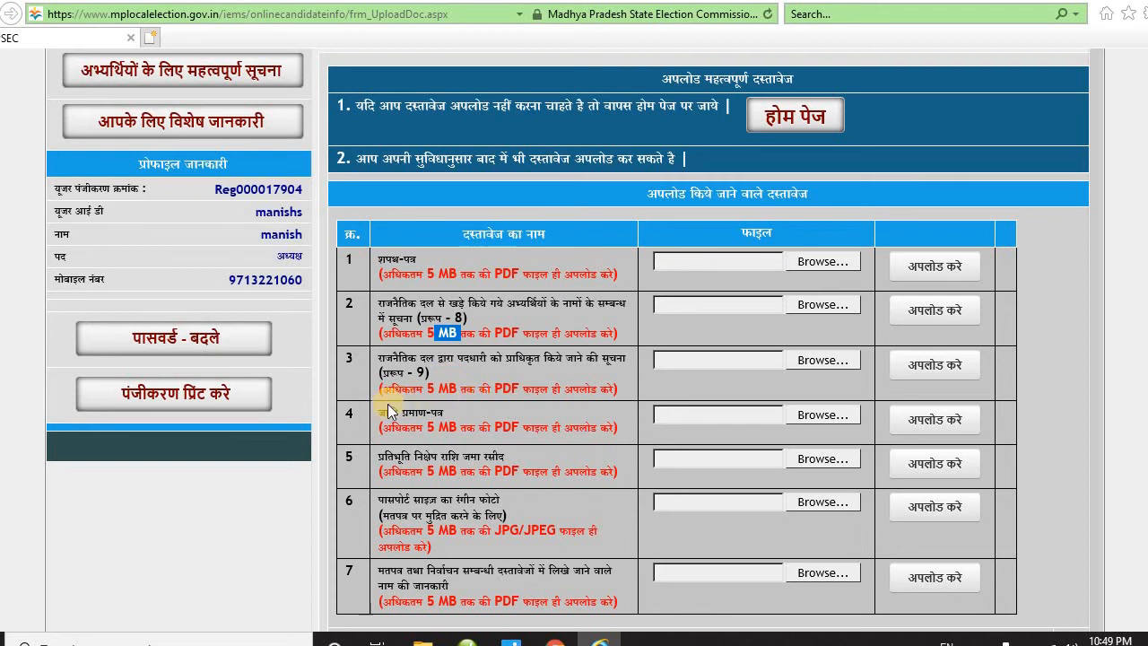
left_click_drag(379, 411, 443, 405)
scroll(444, 413, "down", 1)
left_click_drag(378, 369, 411, 369)
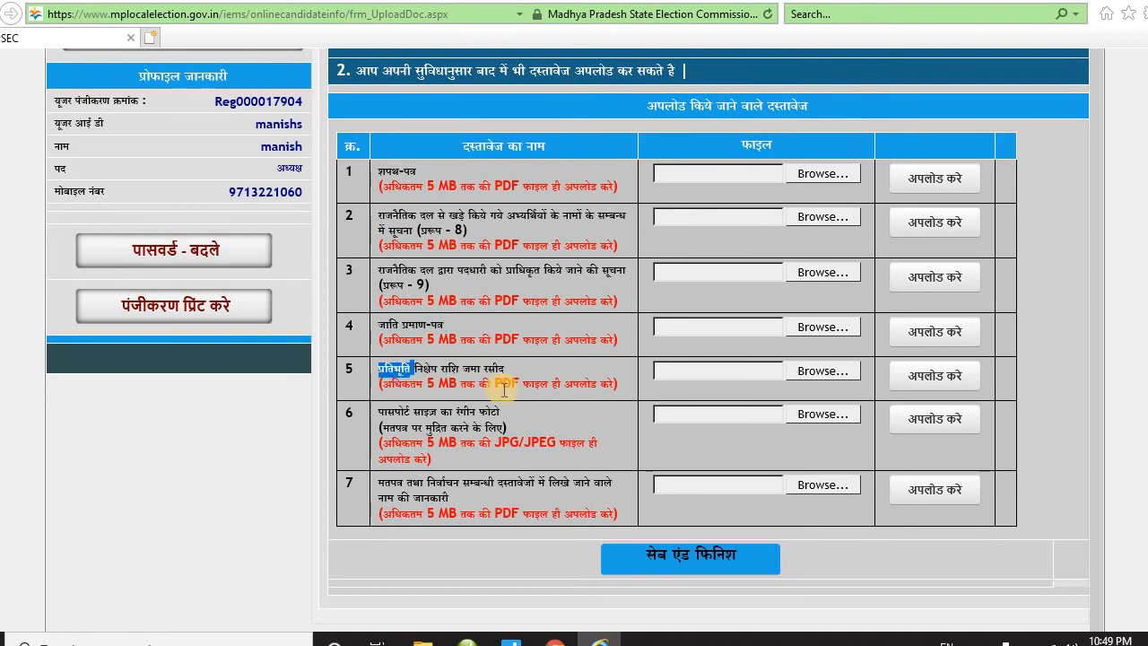
left_click_drag(379, 410, 480, 411)
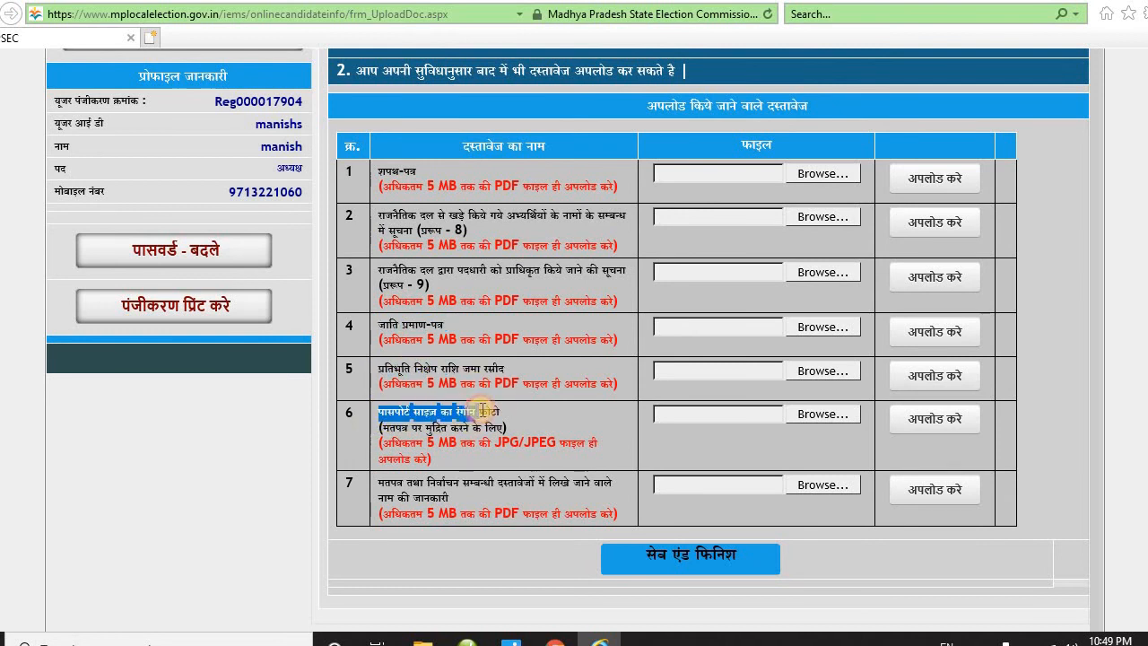
left_click_drag(378, 481, 460, 489)
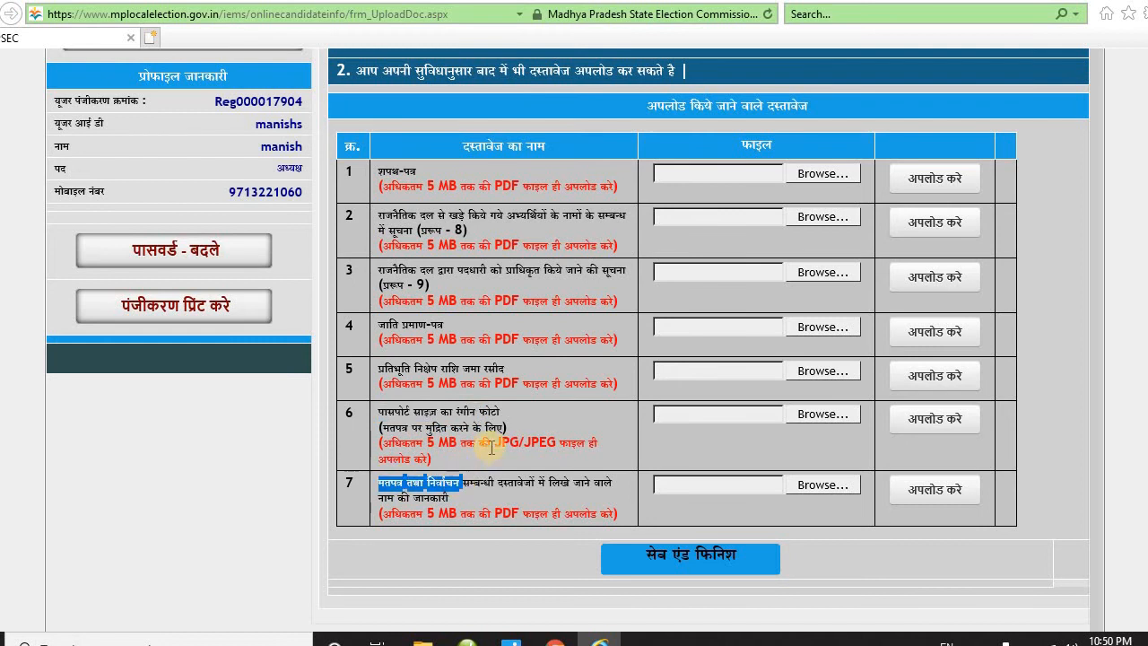
scroll(505, 431, "up", 1)
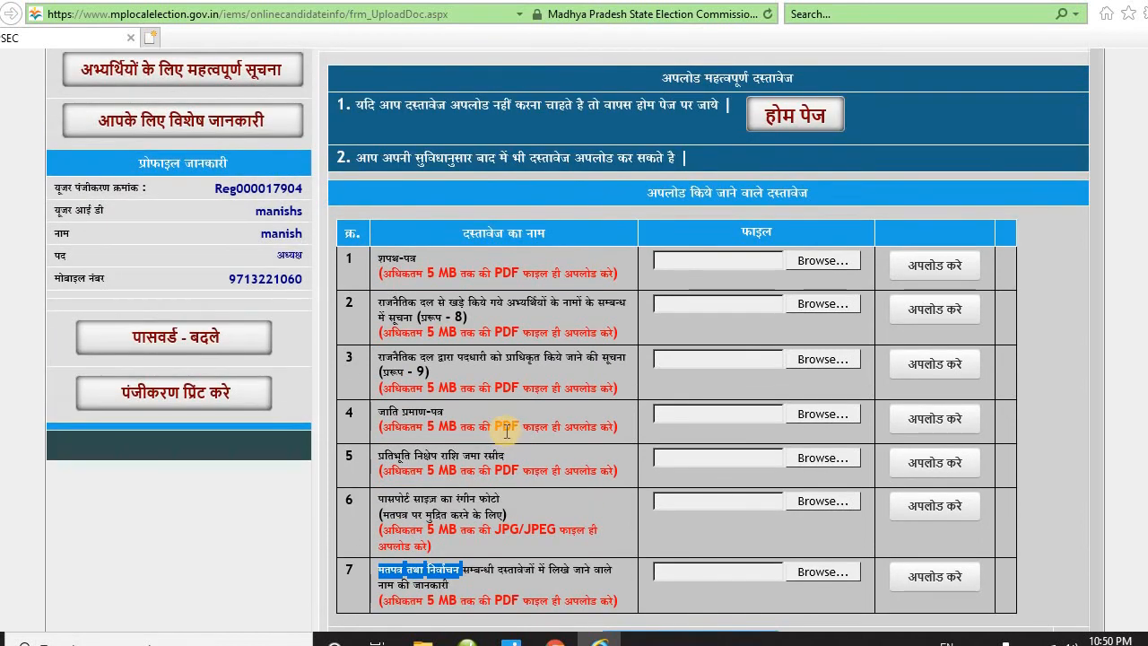
scroll(505, 435, "down", 1)
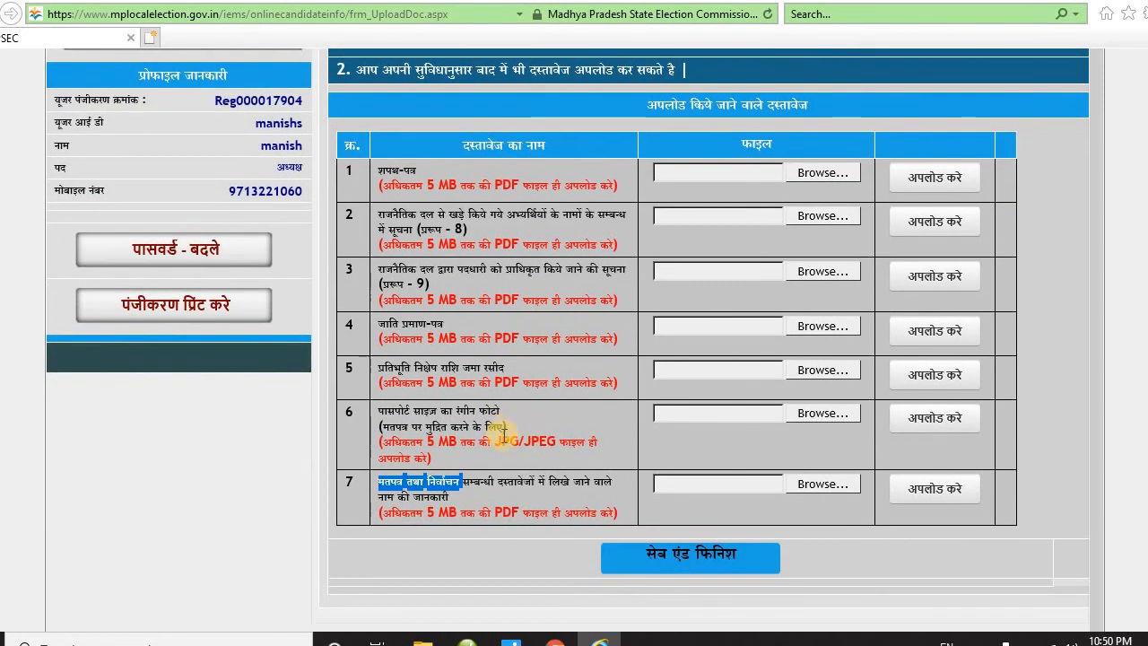
- Save-finish the documents page, submit the first OLIN, and agree to the no-changes declaration
left_click(676, 557)
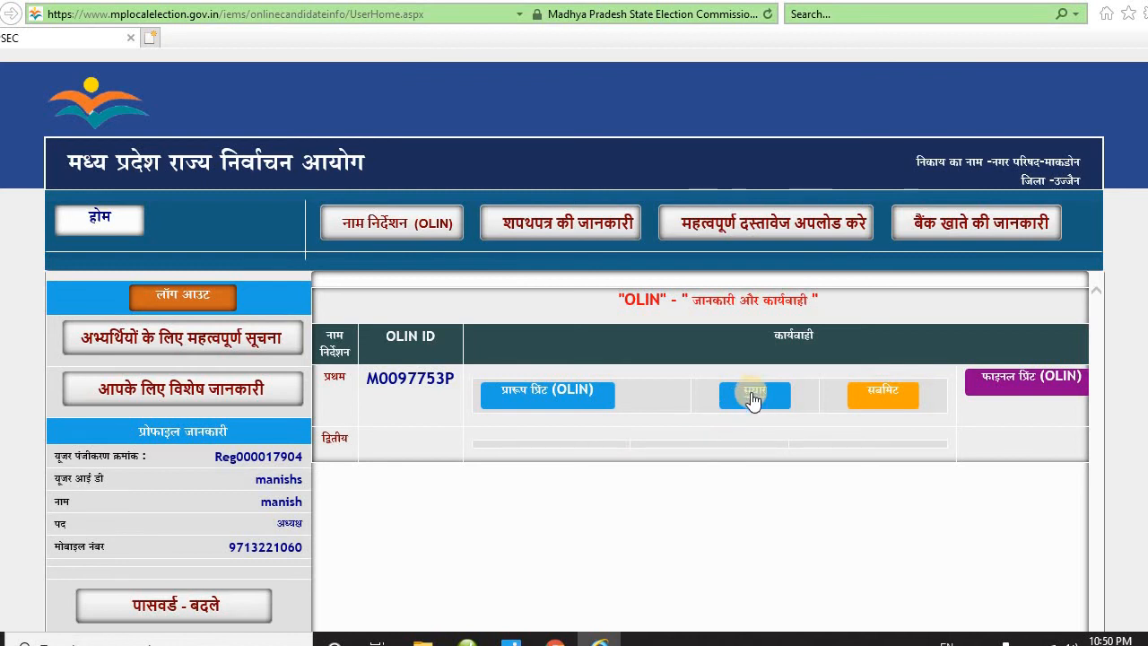
left_click(883, 396)
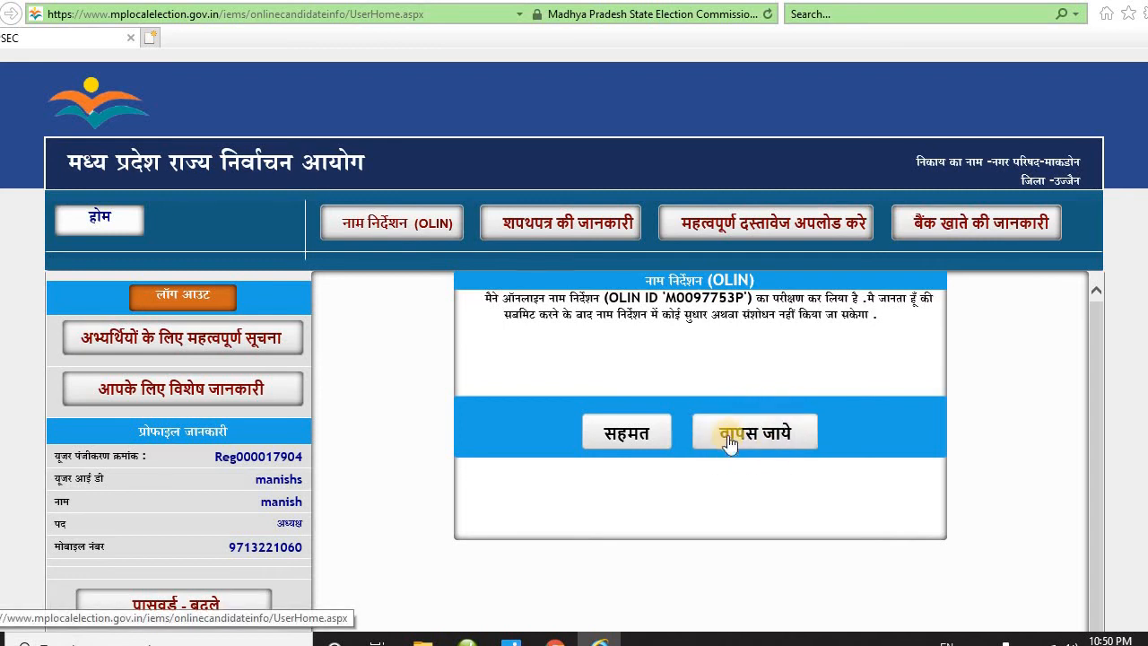
left_click(626, 435)
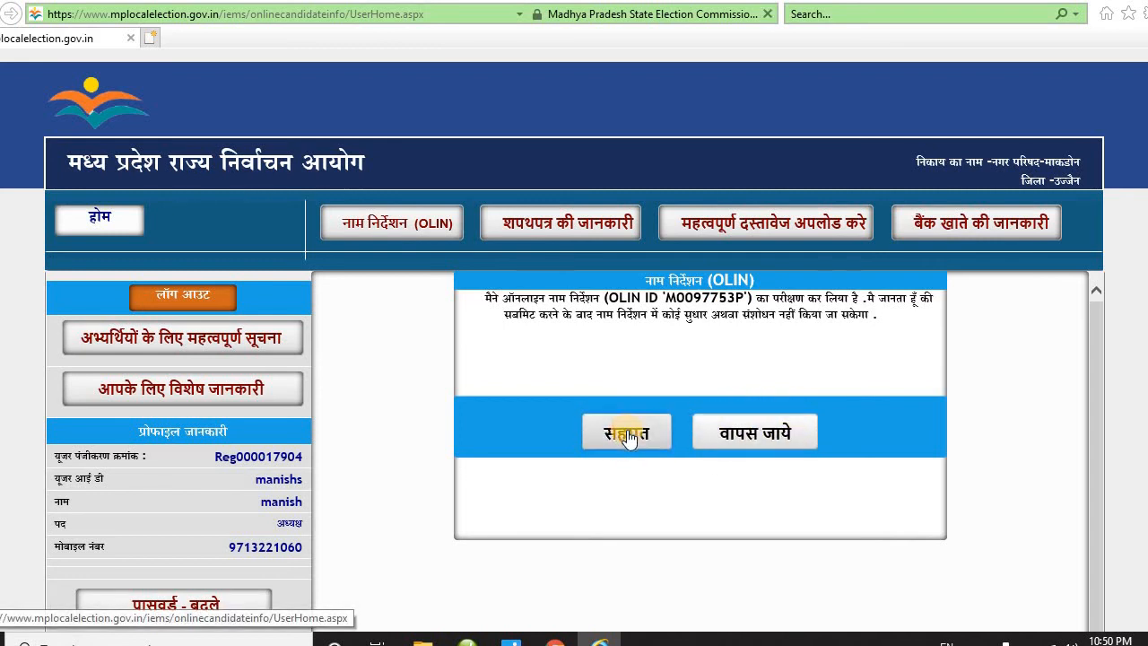
scroll(627, 450, "down", 2)
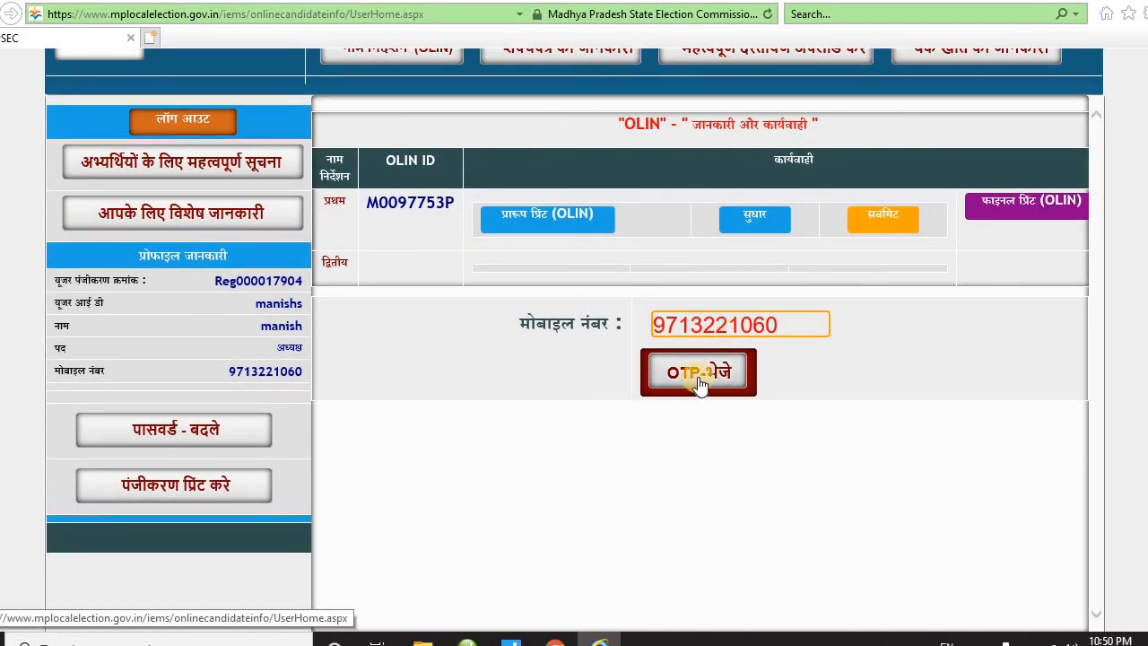
- Send and verify the mobile OTP, then final-submit the first OLIN nomination
left_click(700, 375)
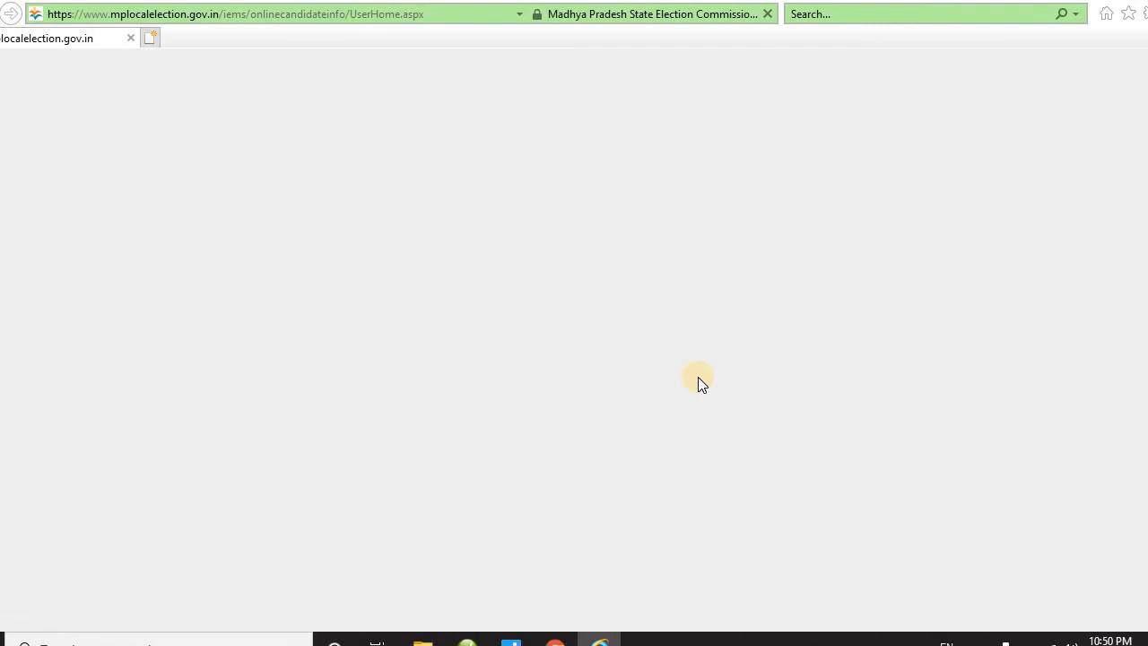
scroll(704, 414, "down", 1)
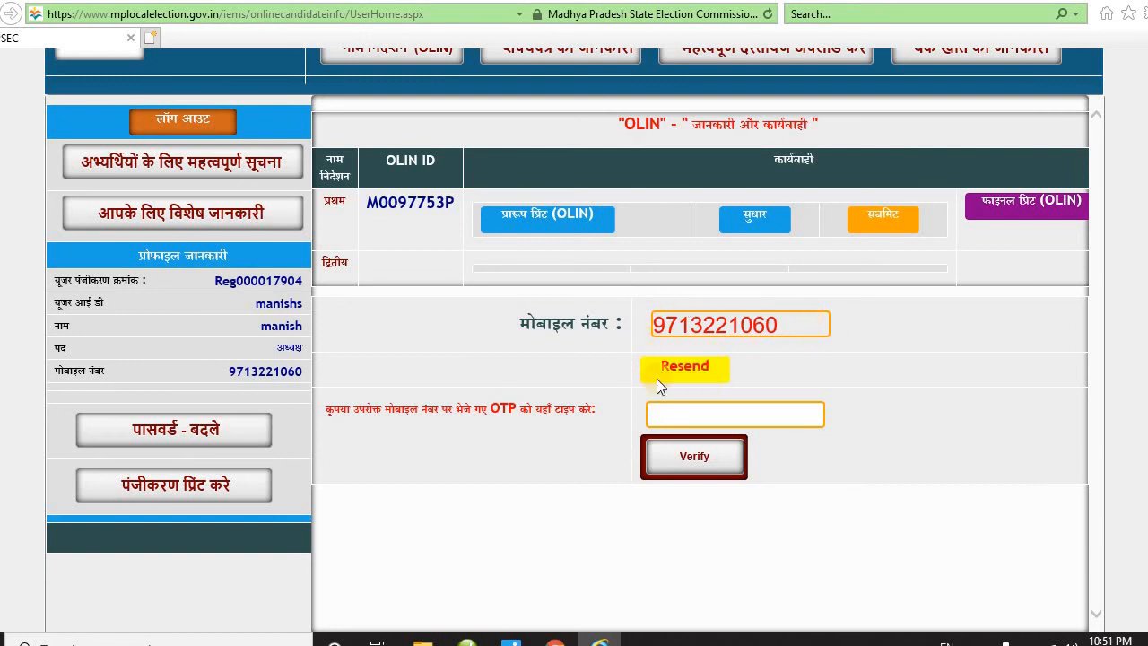
left_click(684, 416)
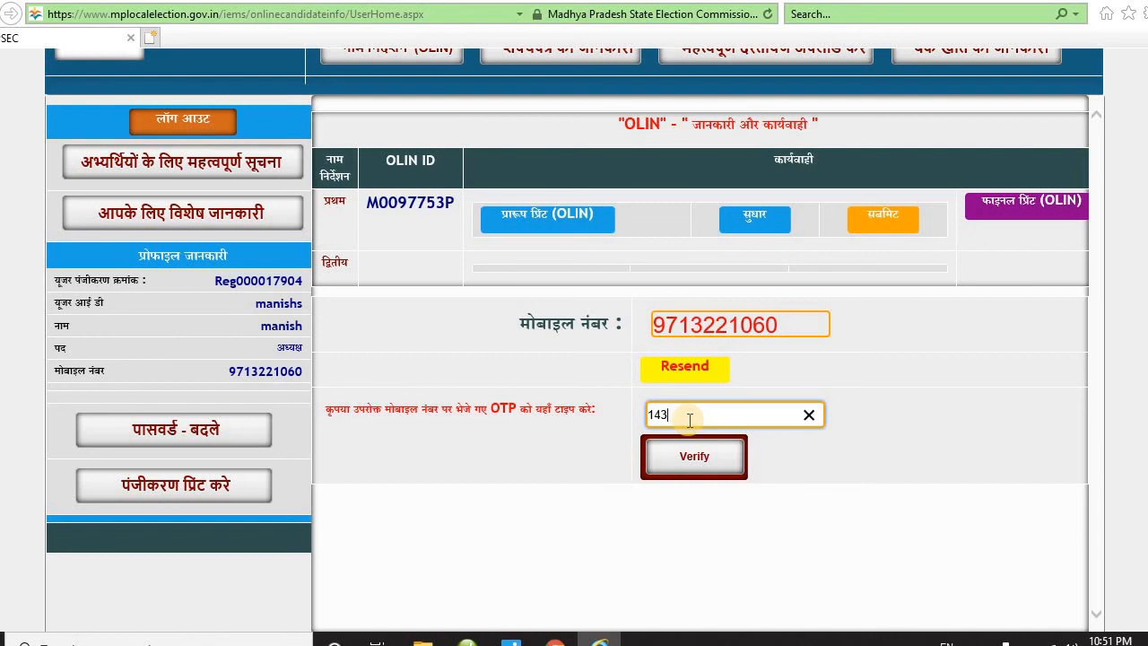
left_click(678, 459)
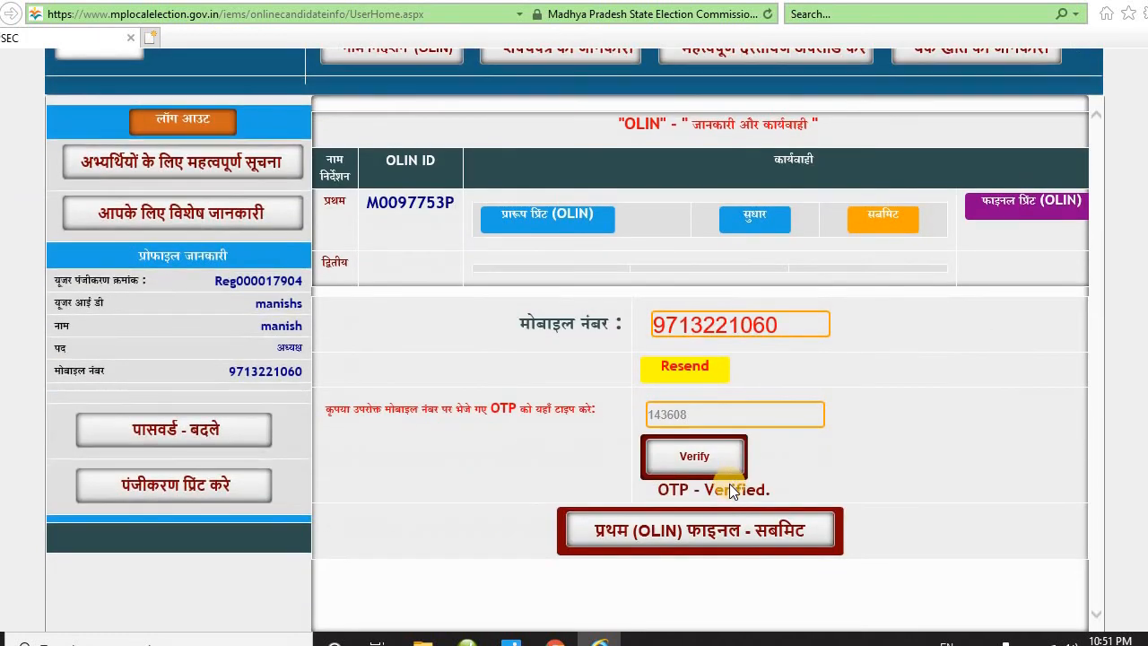
left_click(734, 532)
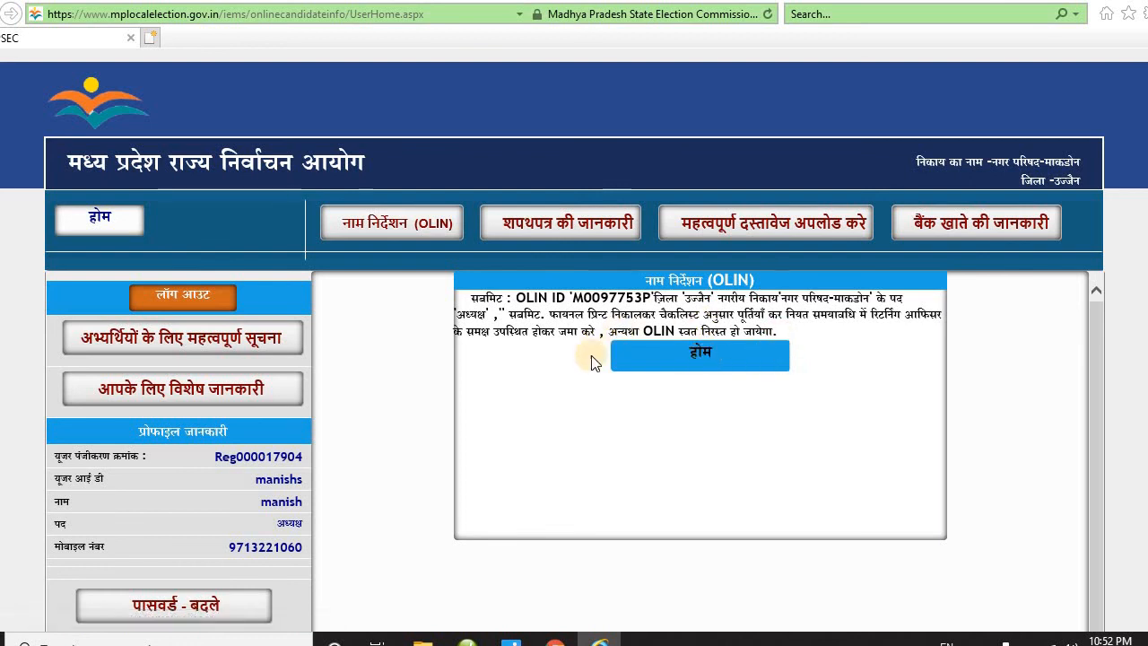
- From the home page, open the 'फाइनल प्रिंट (OLIN)' printout and scroll through its checklist
left_click(704, 356)
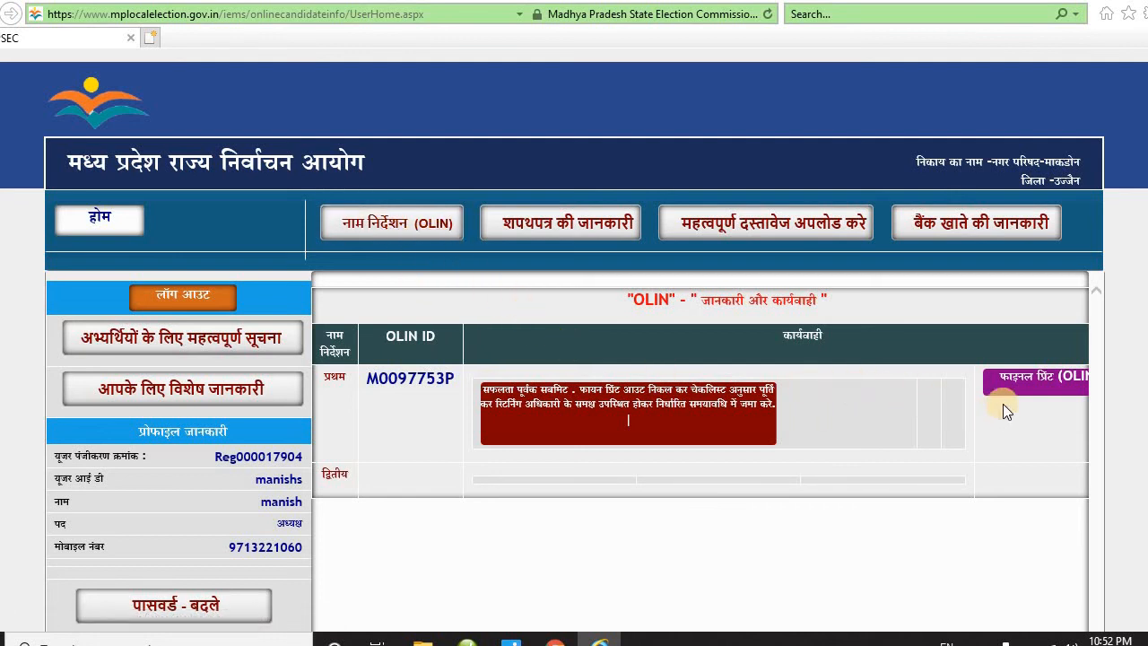
left_click(1039, 380)
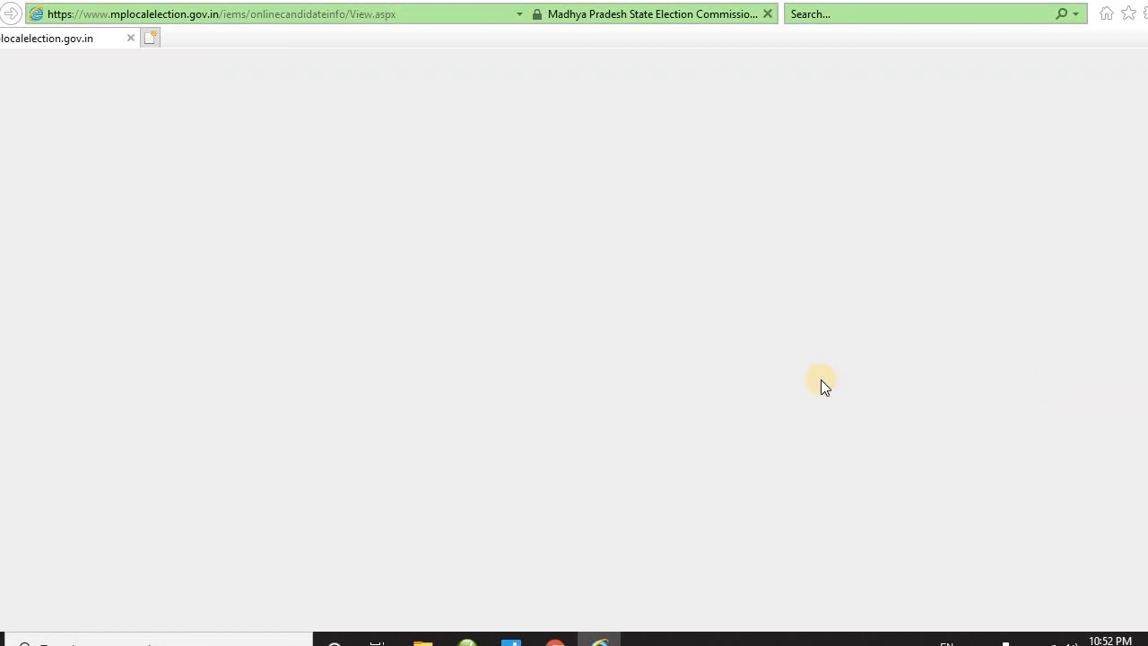
scroll(807, 395, "down", 10)
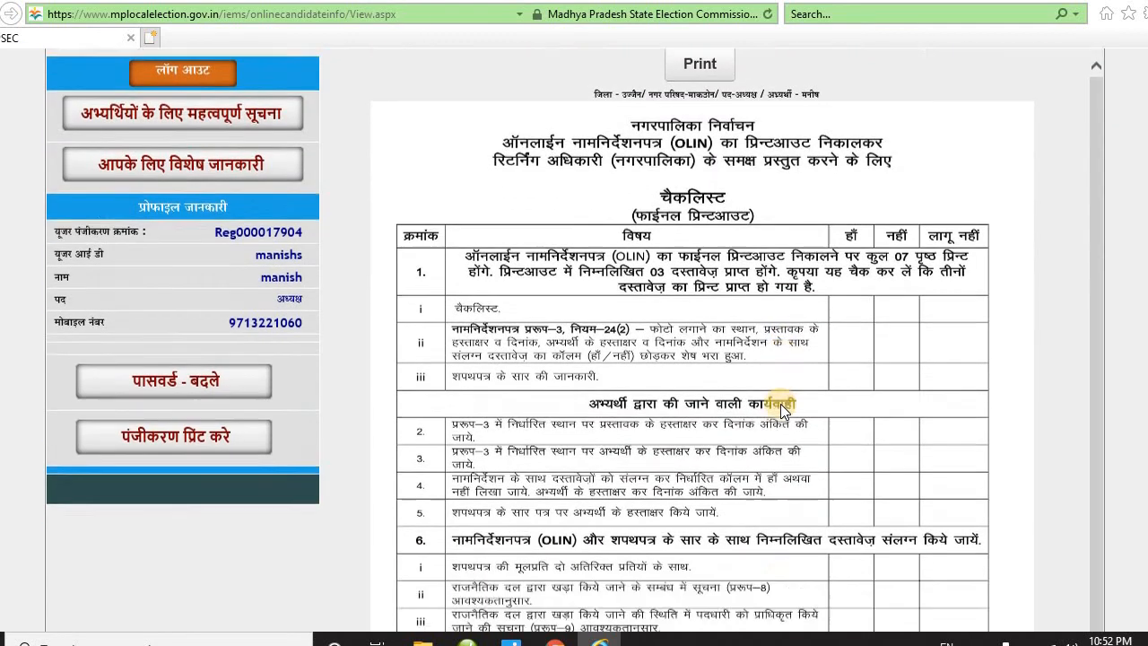
scroll(776, 415, "down", 15)
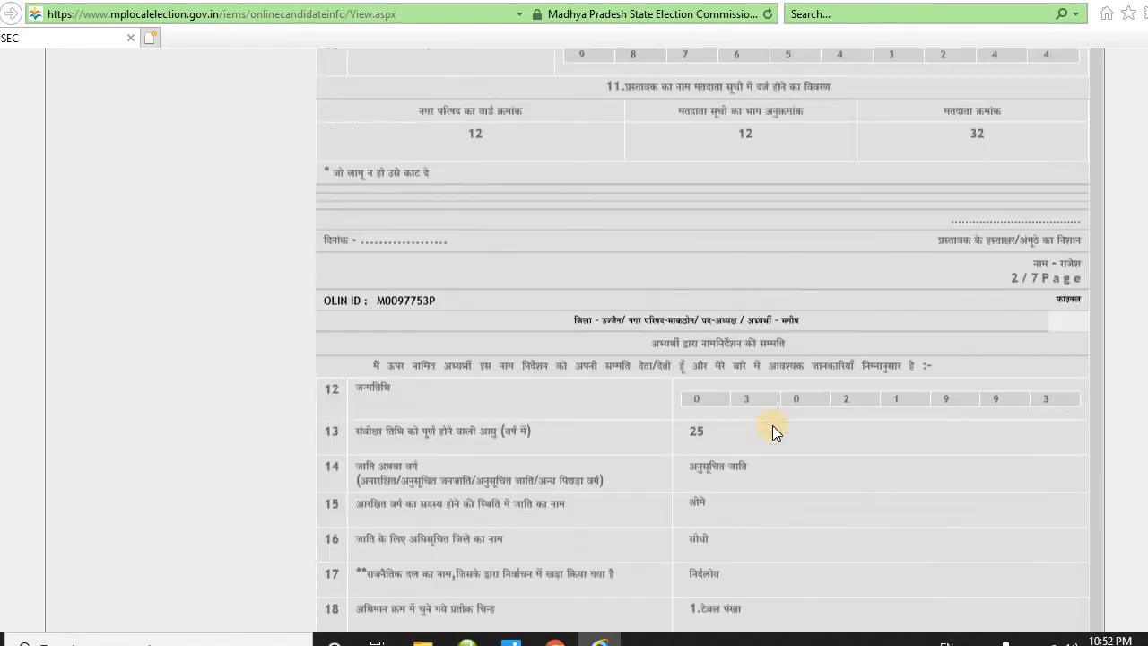
scroll(771, 436, "up", 20)
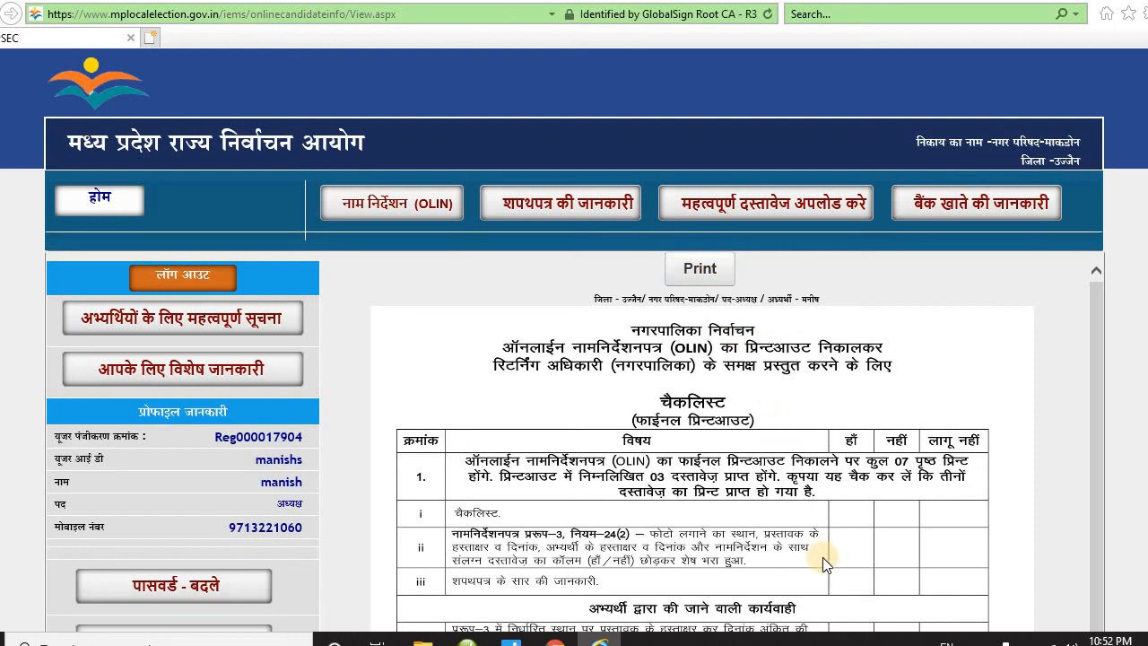
scroll(647, 428, "down", 2)
scroll(646, 427, "down", 2)
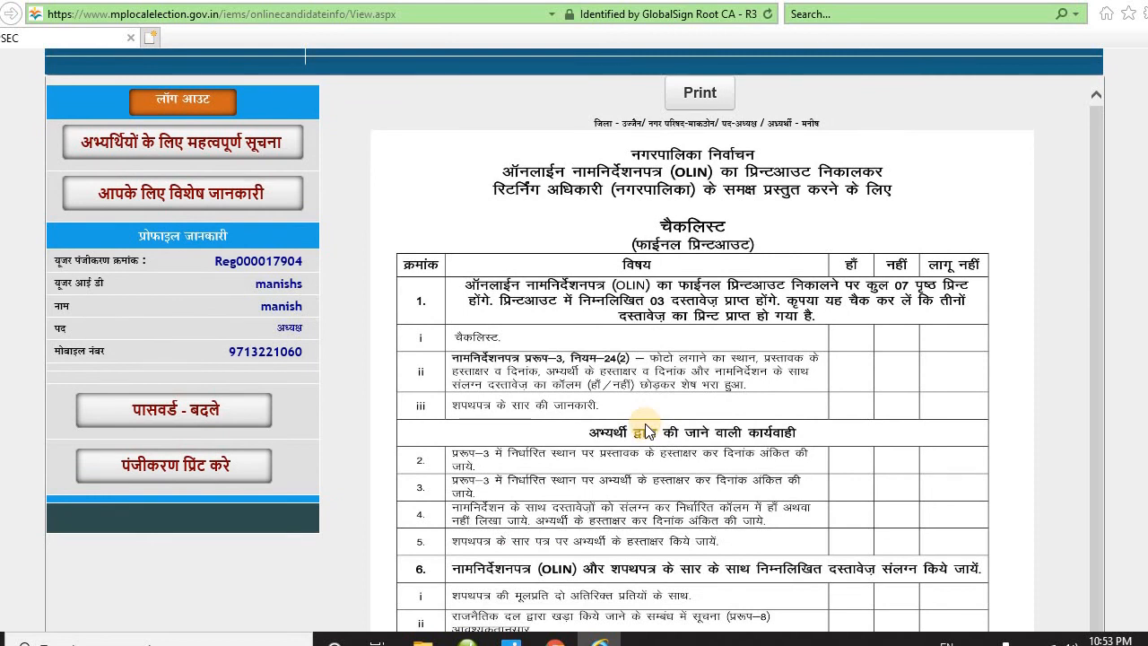
scroll(647, 432, "up", 4)
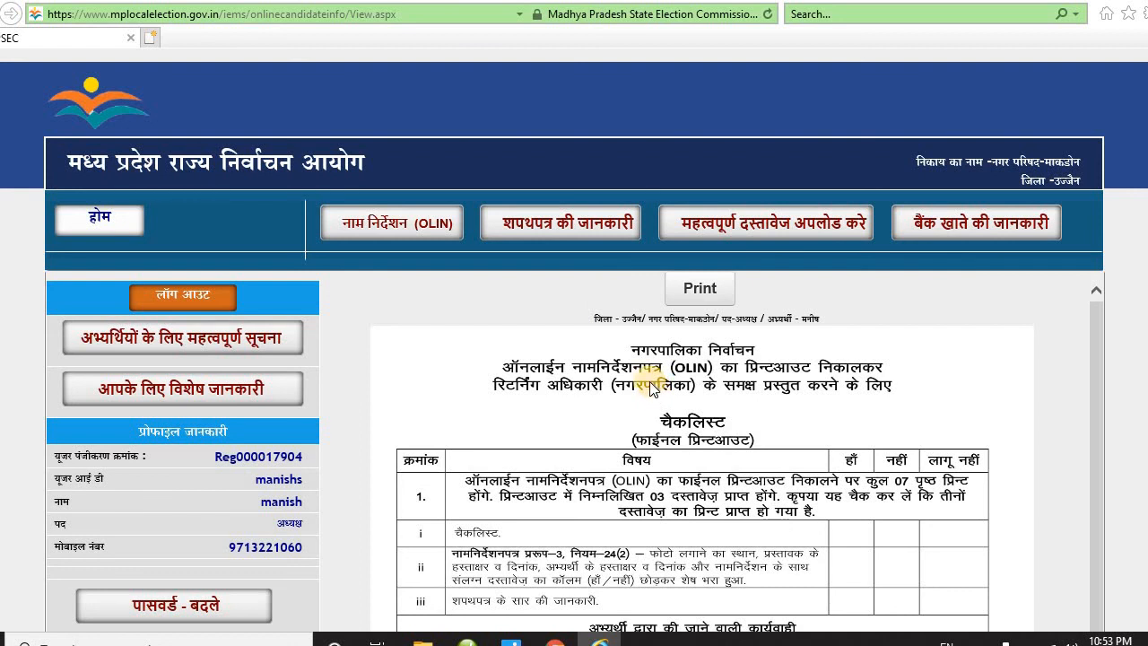
- Review the empty बैंक खाते की जानकारी form, then bring up 7.jpg in Photos
left_click(968, 229)
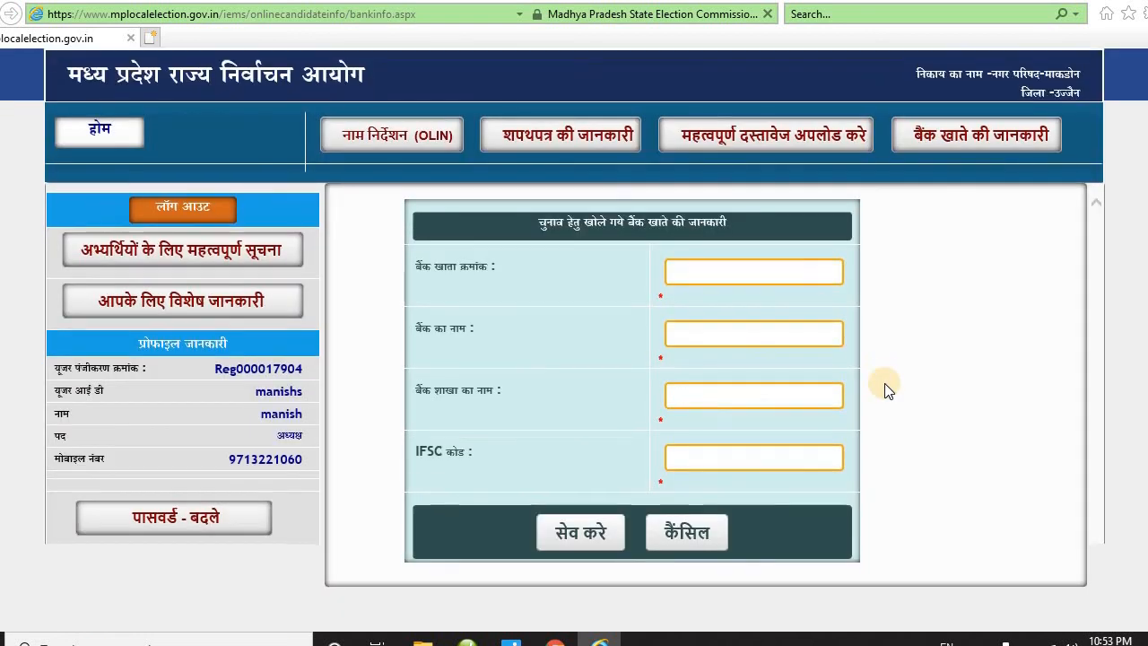
scroll(680, 461, "up", 2)
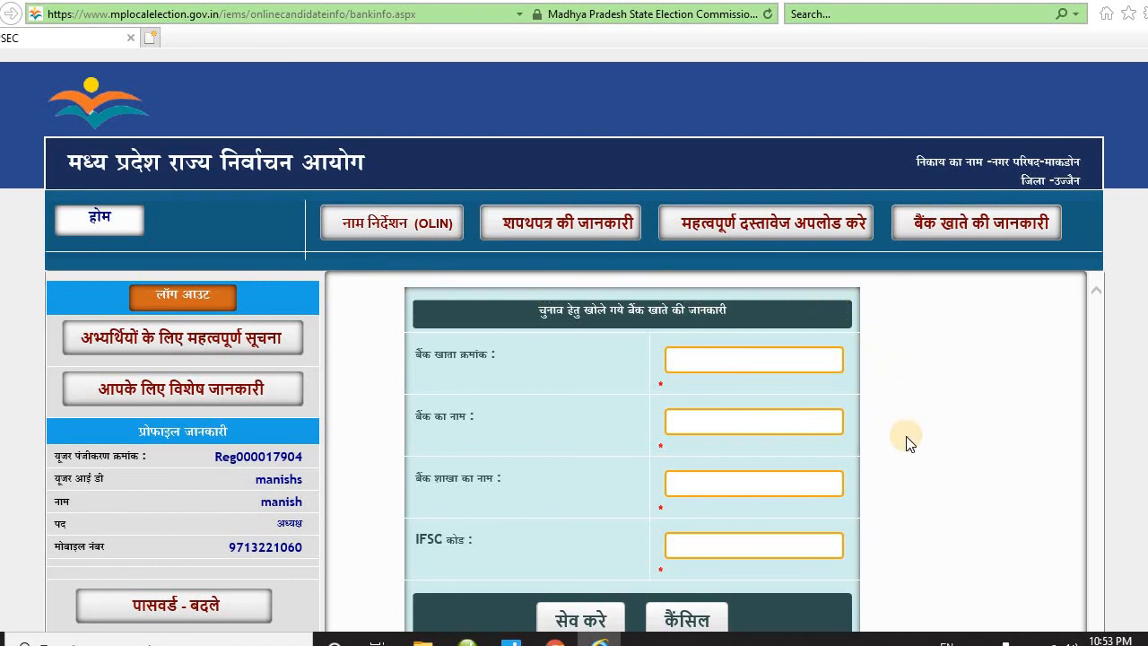
scroll(903, 449, "down", 3)
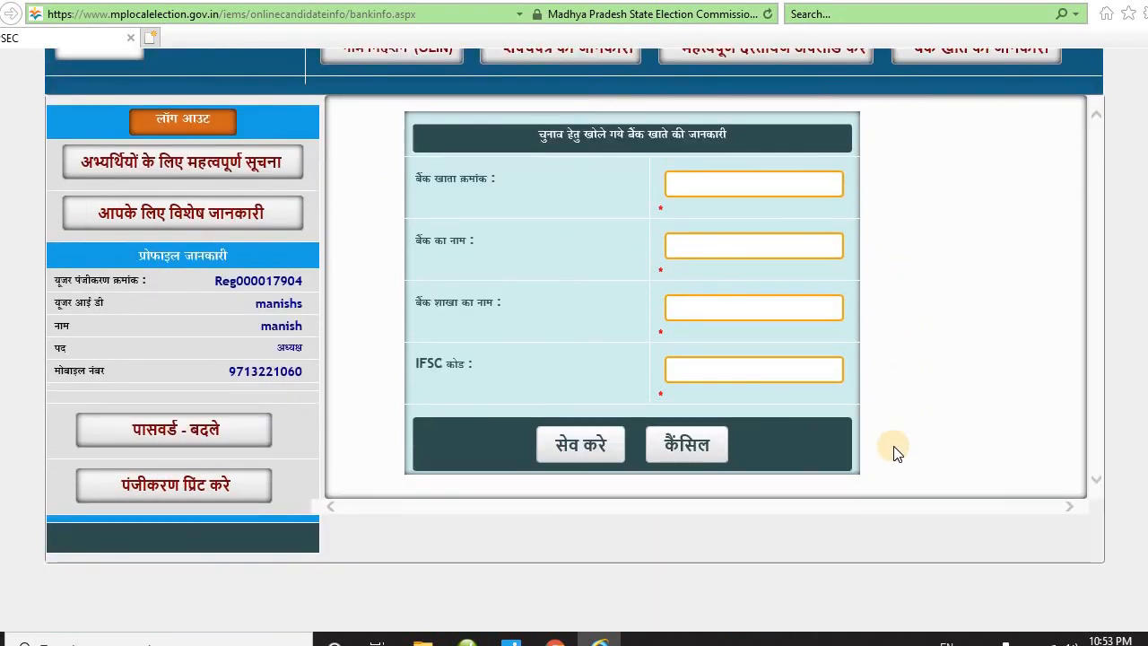
scroll(890, 449, "up", 2)
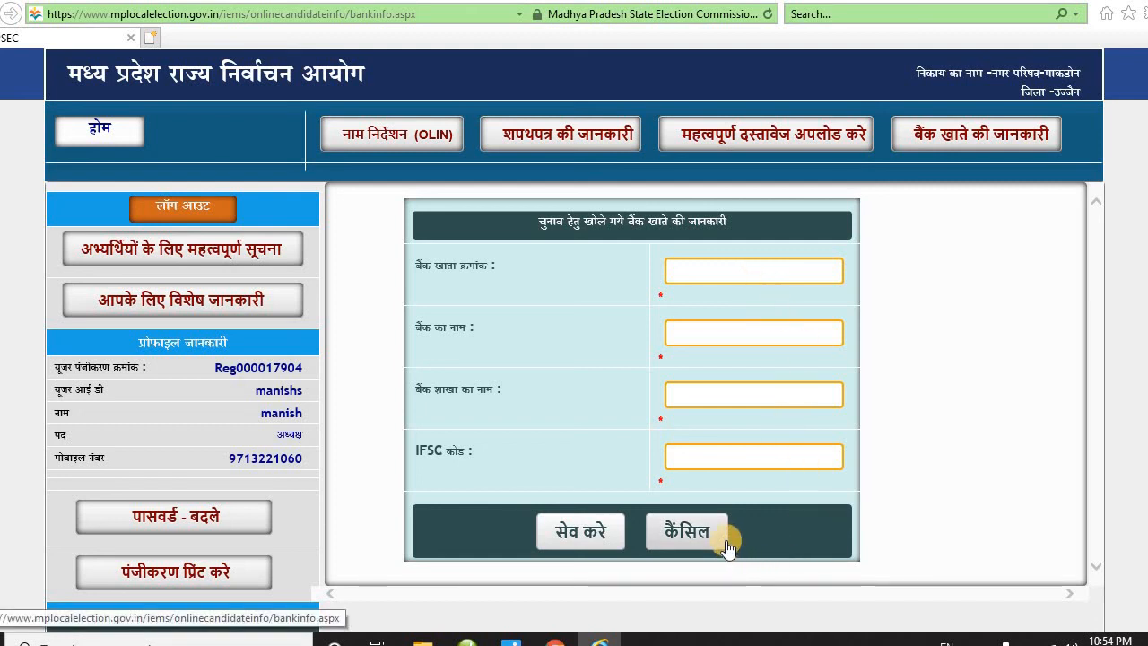
mouse_move(511, 639)
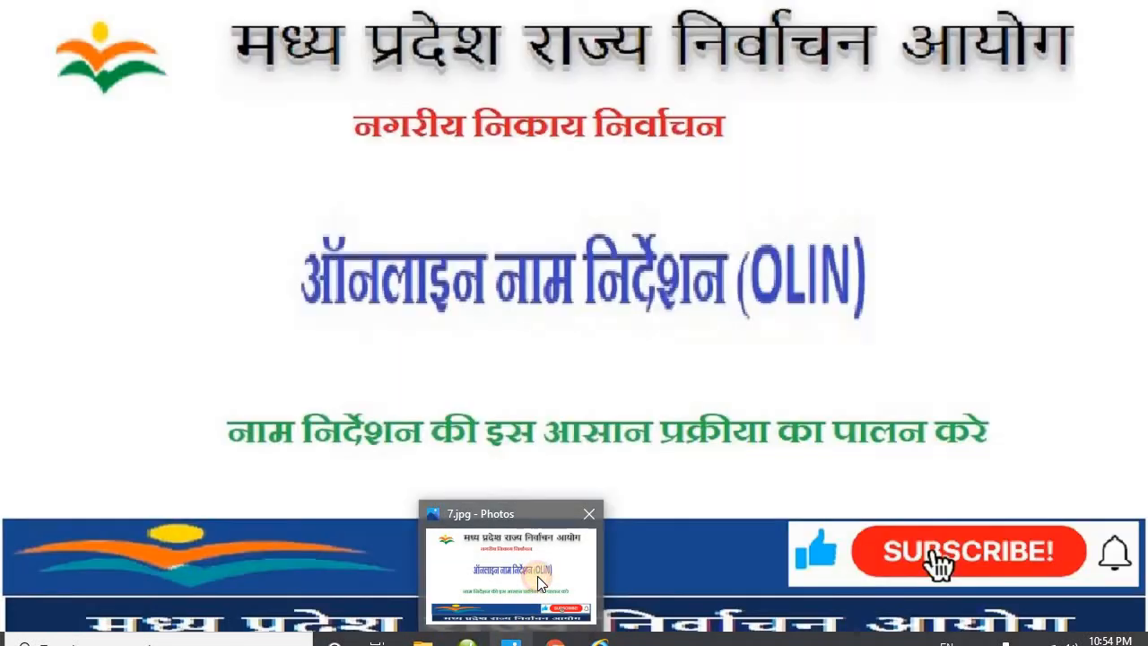
left_click(538, 587)
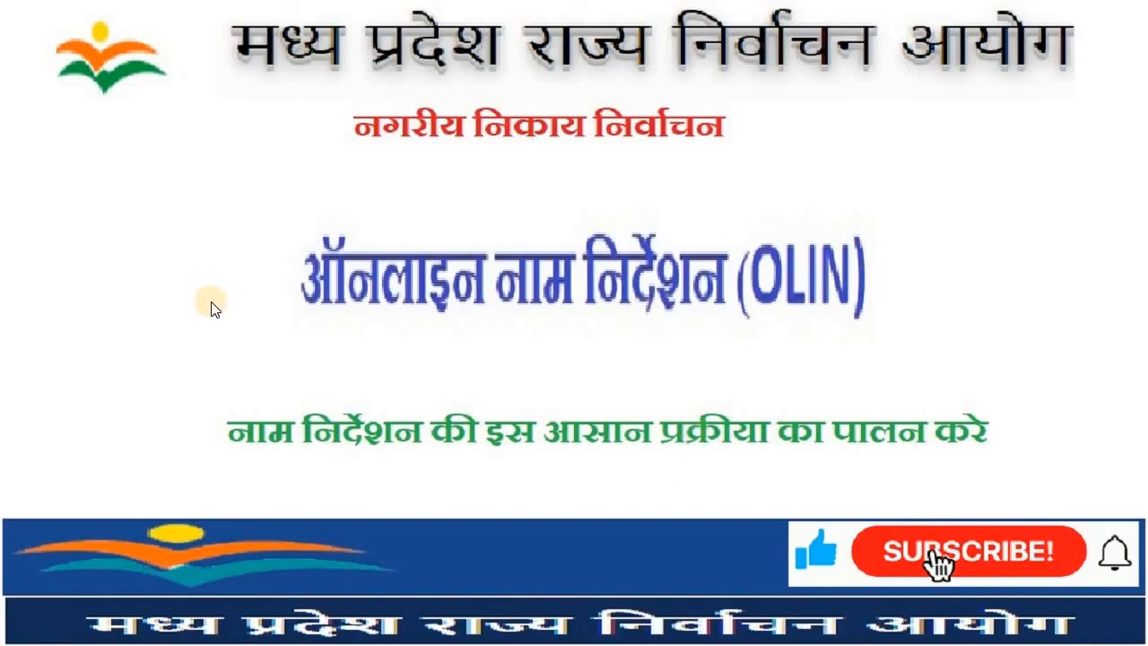